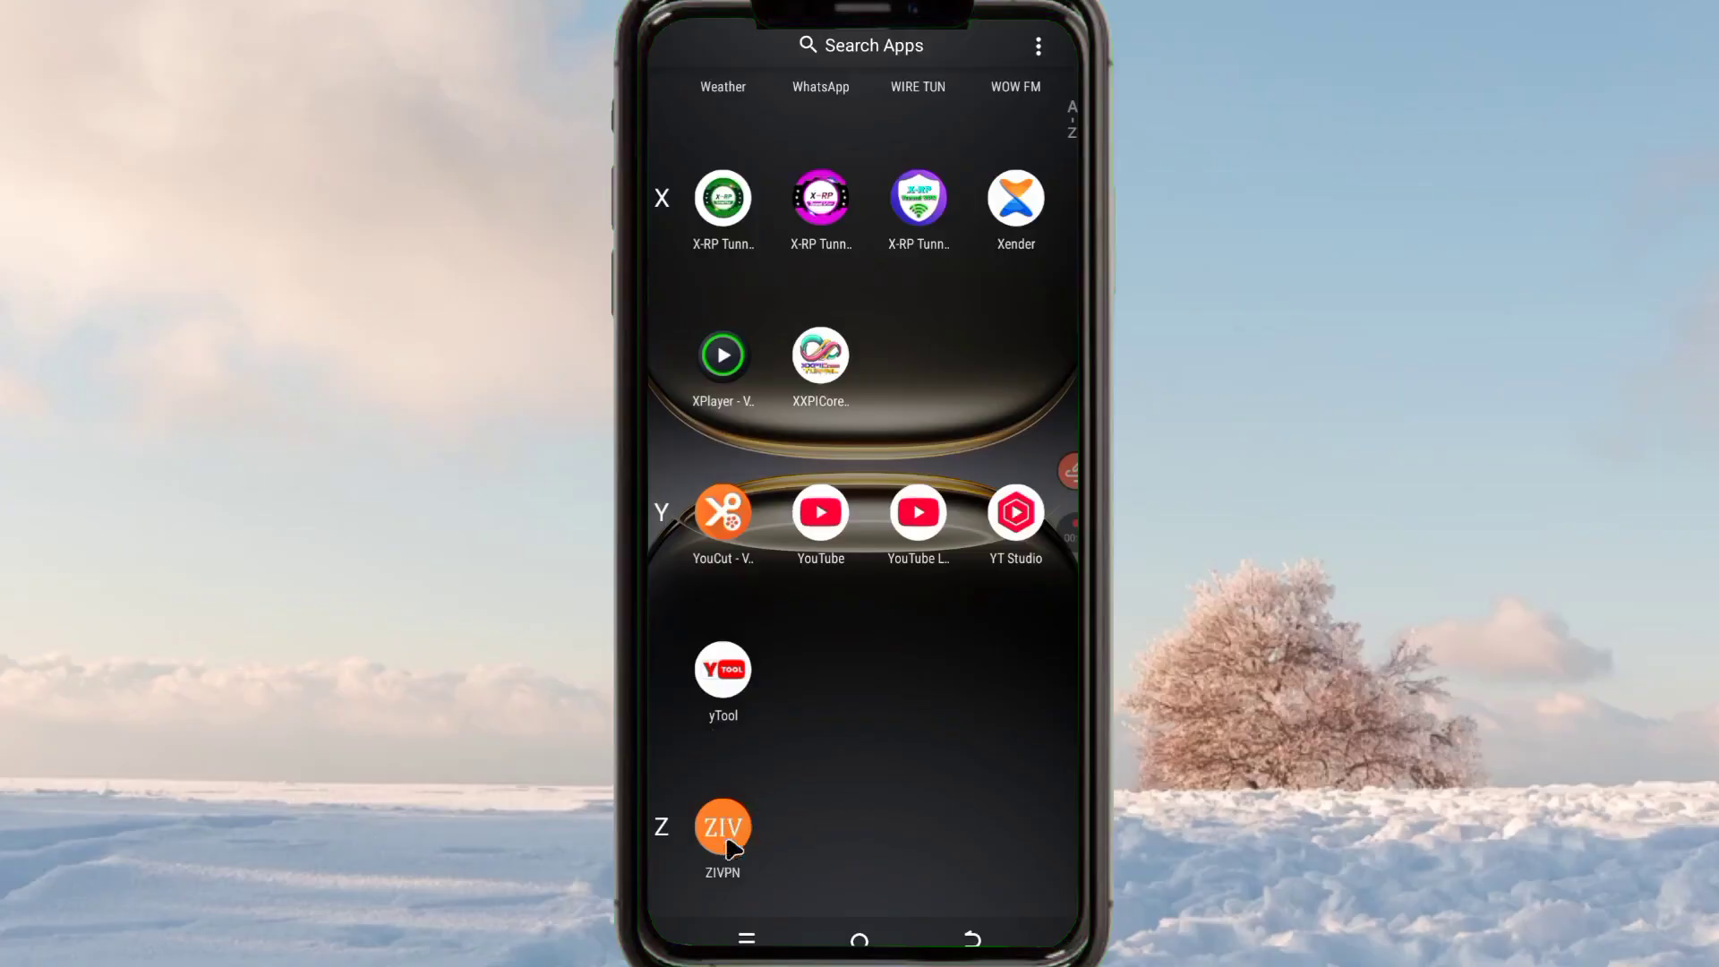
# Launch ZIVPN to view its main connection screen, then return to the app drawer
pyautogui.click(723, 833)
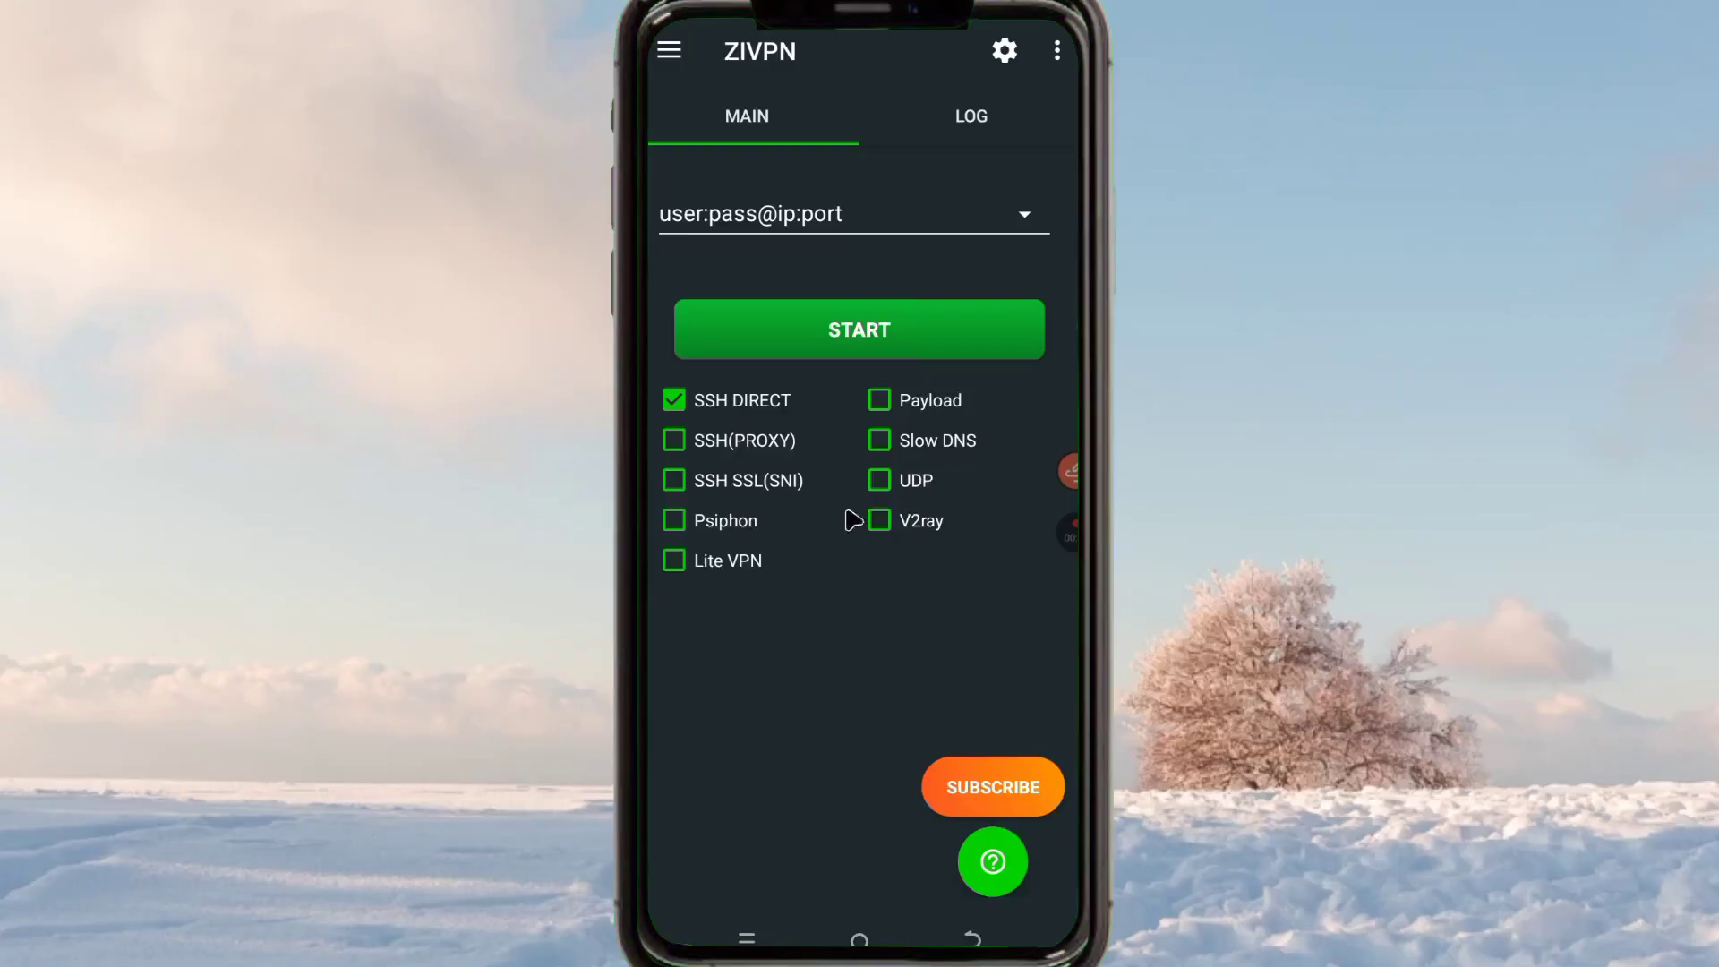
pyautogui.click(860, 941)
# Open Google Play Store from the app drawer on its Search page
pyautogui.moveTo(937, 770); pyautogui.dragTo(936, 591)
pyautogui.moveTo(1071, 179); pyautogui.dragTo(1070, 579)
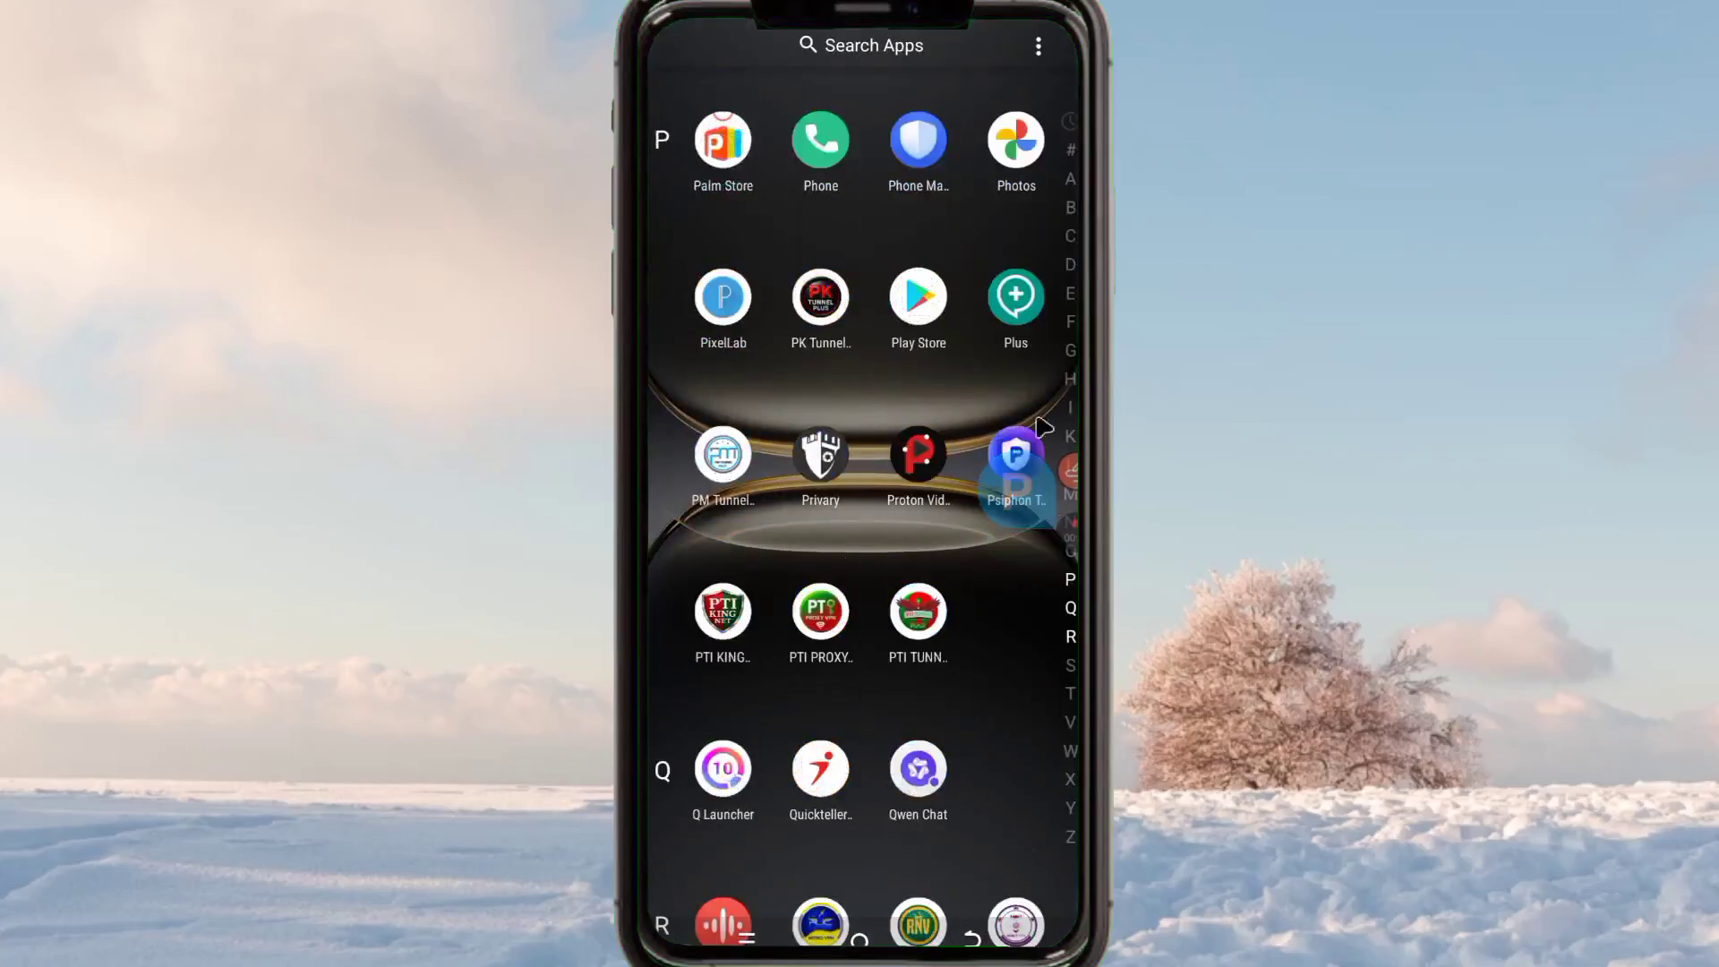
pyautogui.click(922, 300)
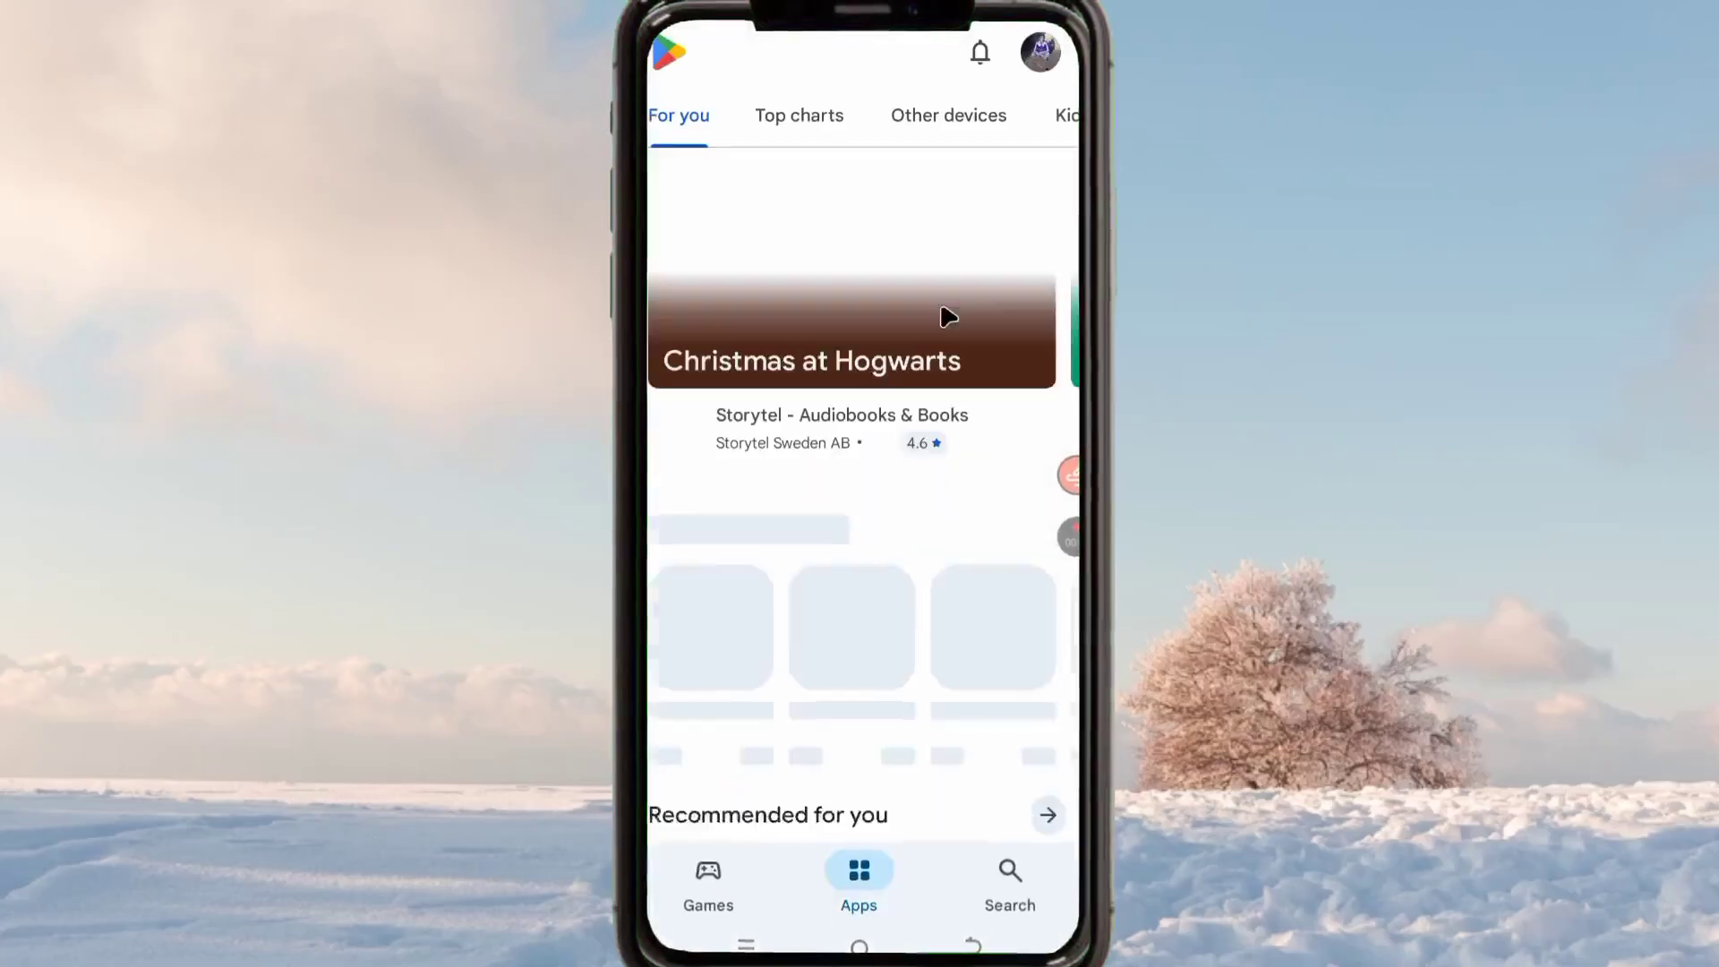
pyautogui.click(1011, 886)
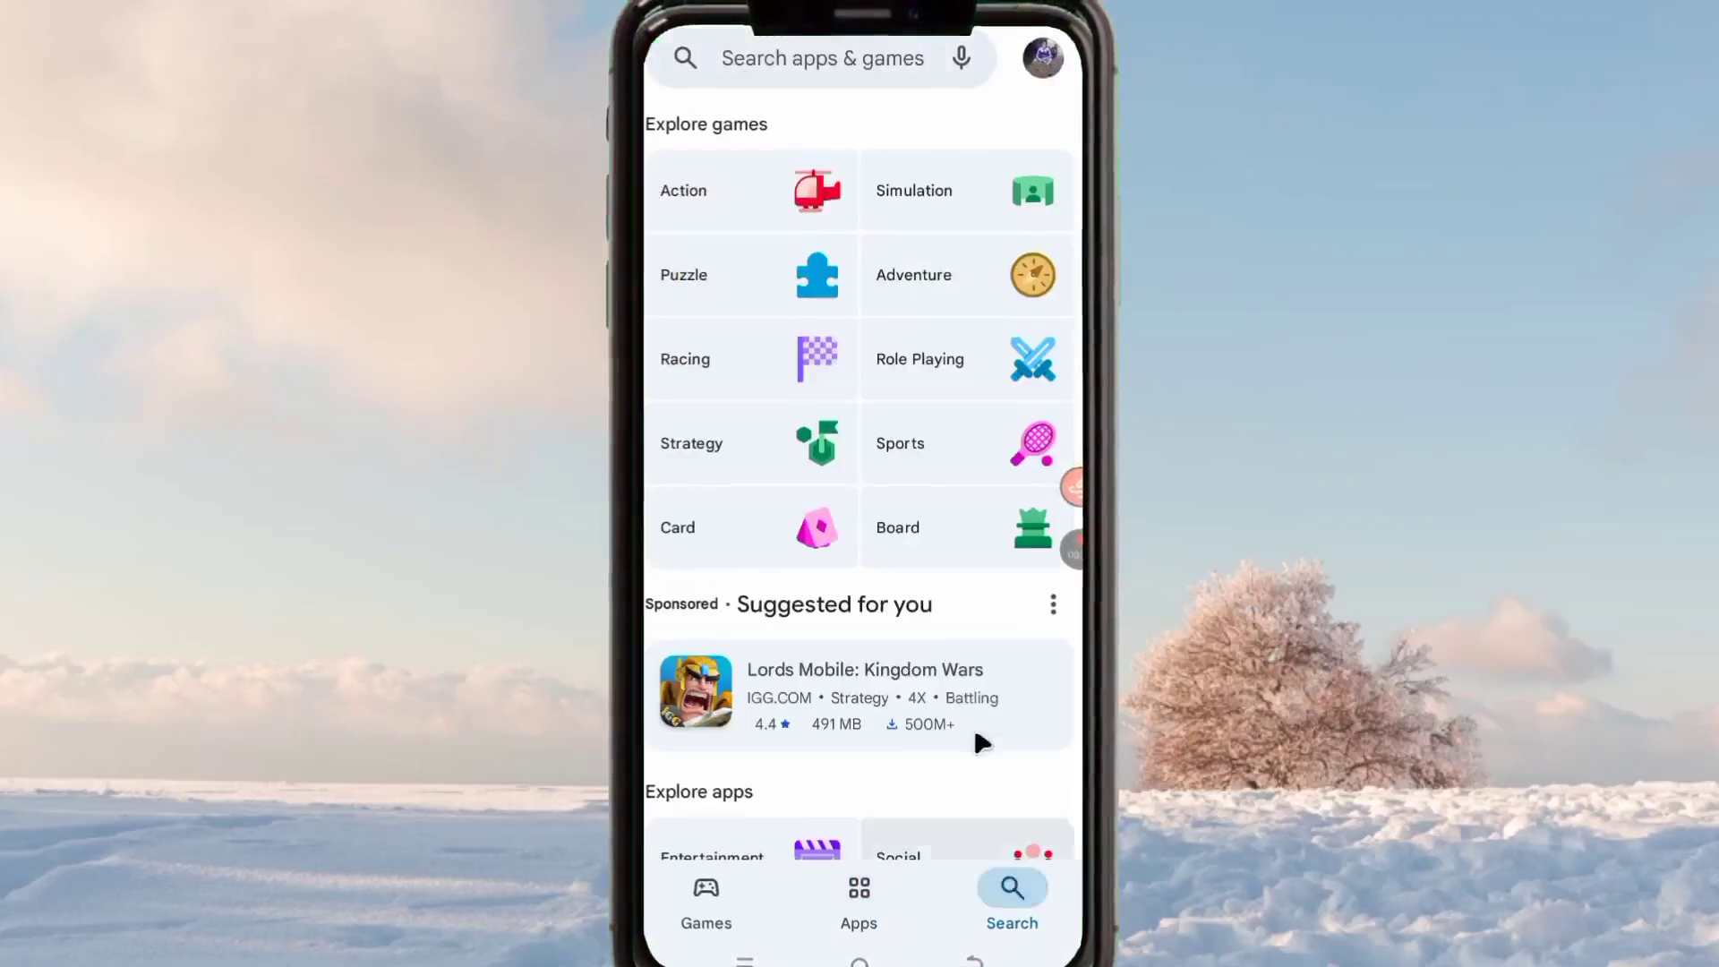
# Search the store for 'zivpn'
pyautogui.click(812, 75)
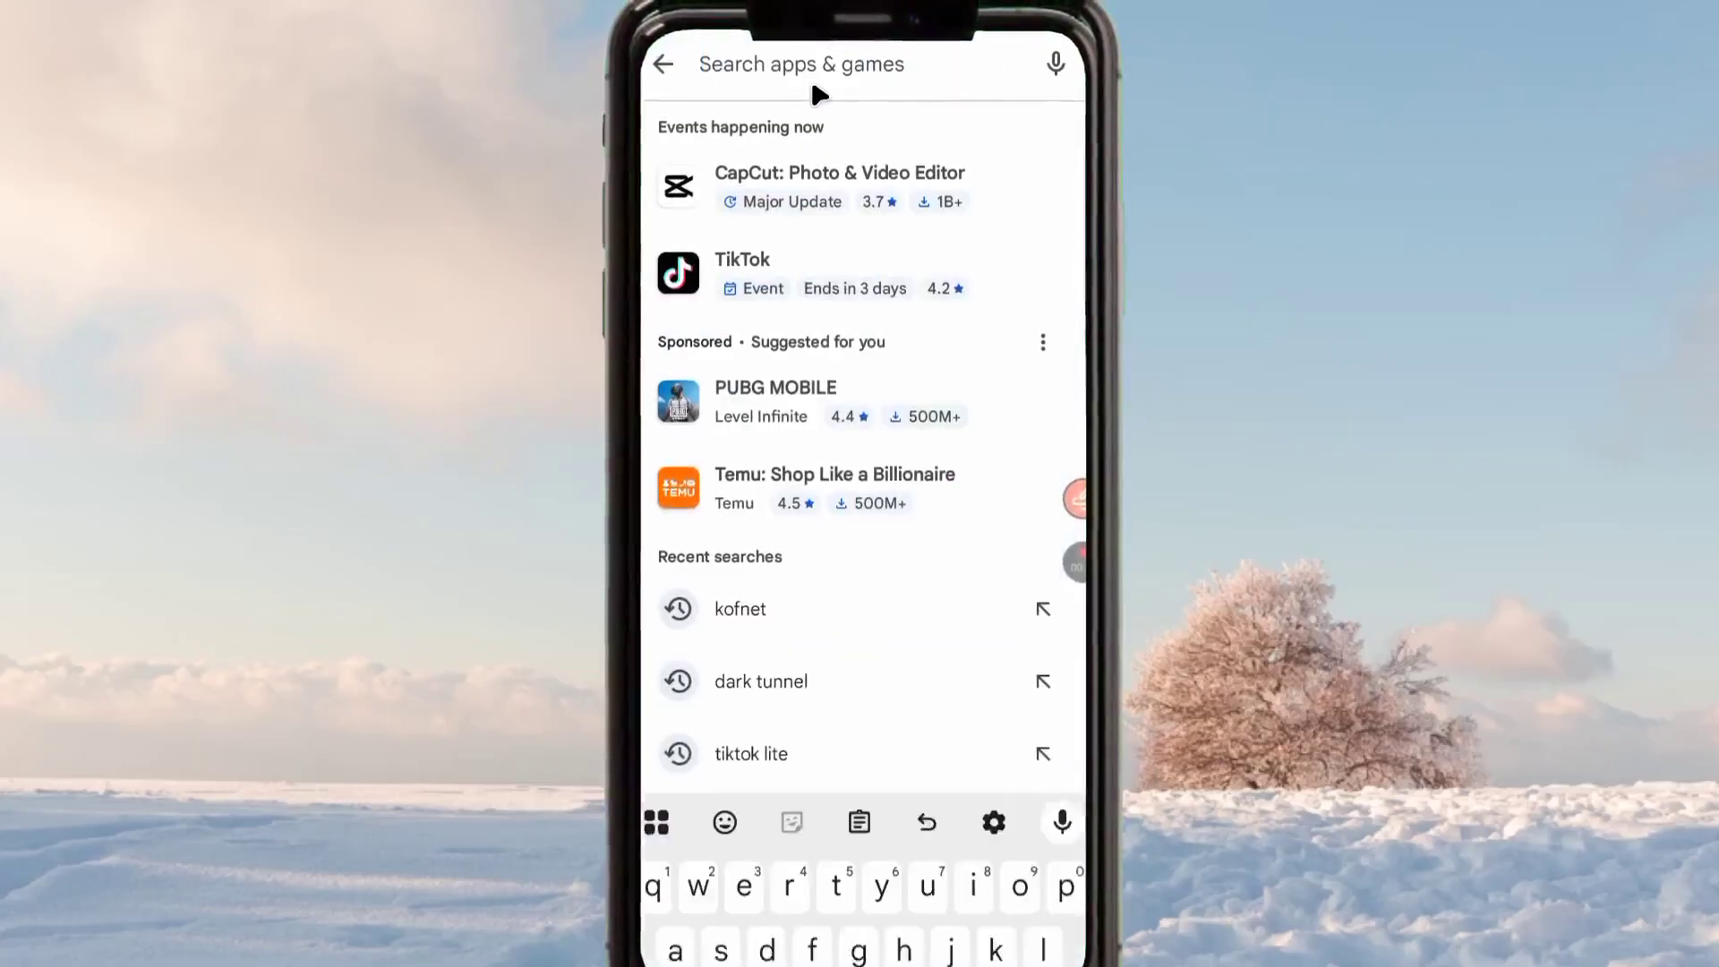
pyautogui.click(722, 859)
pyautogui.click(983, 732)
pyautogui.click(858, 877)
pyautogui.click(1070, 745)
pyautogui.click(952, 893)
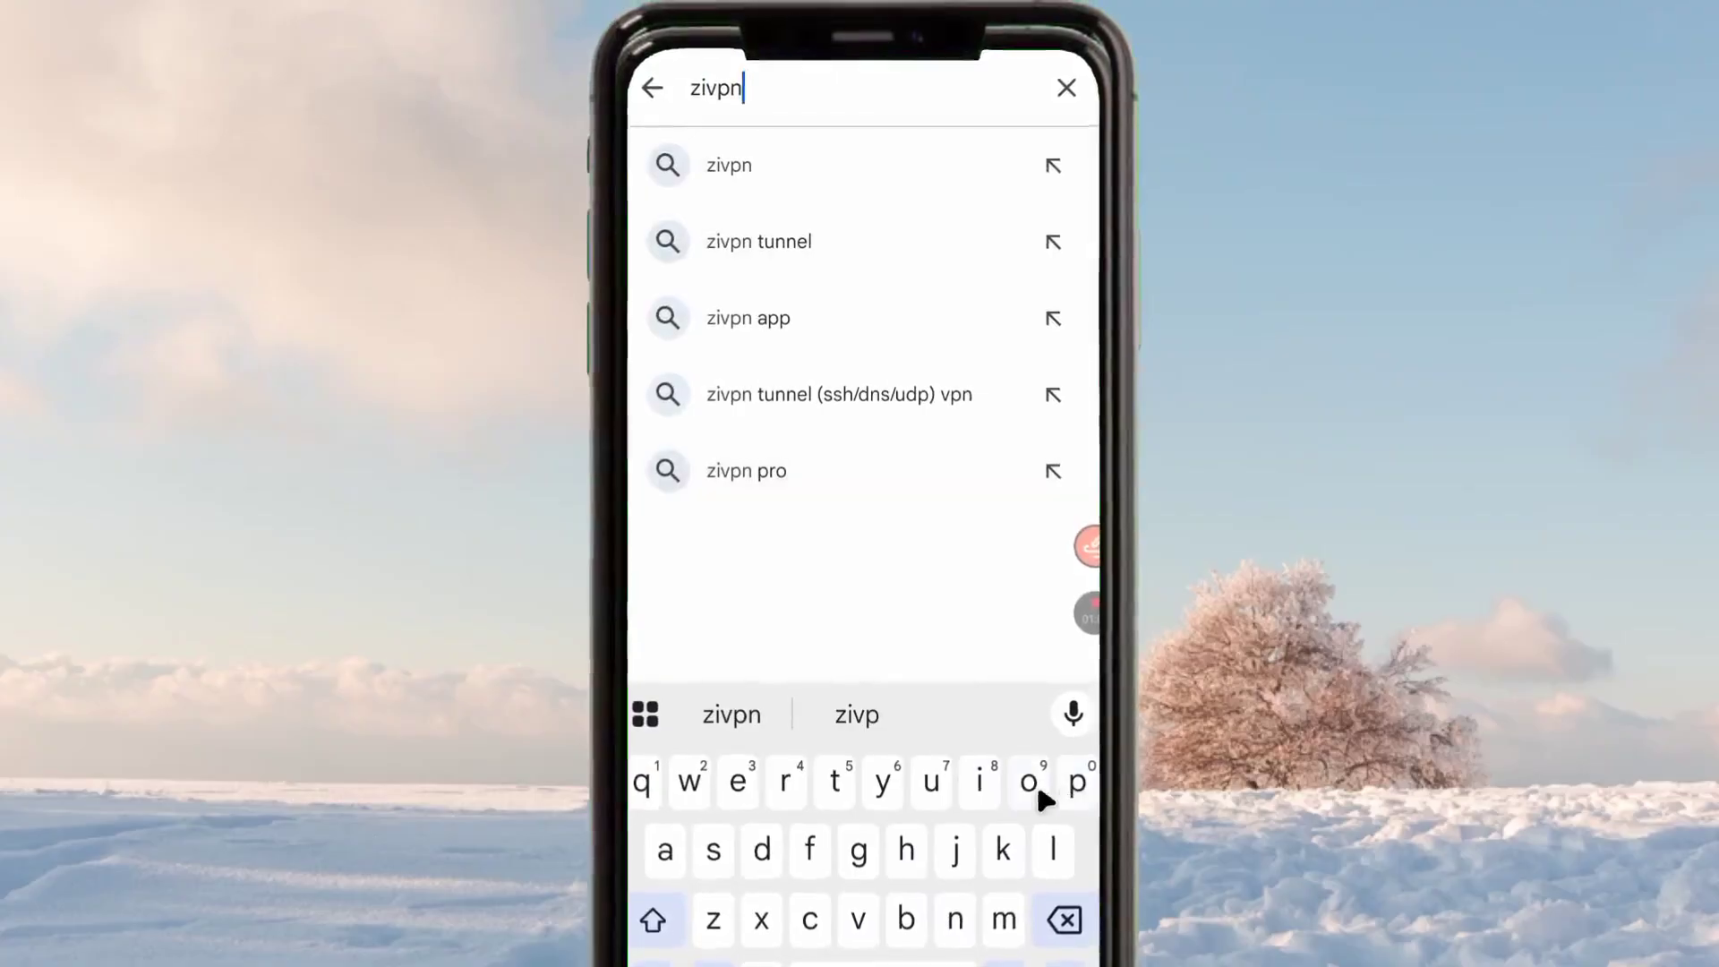
pyautogui.press('Return')
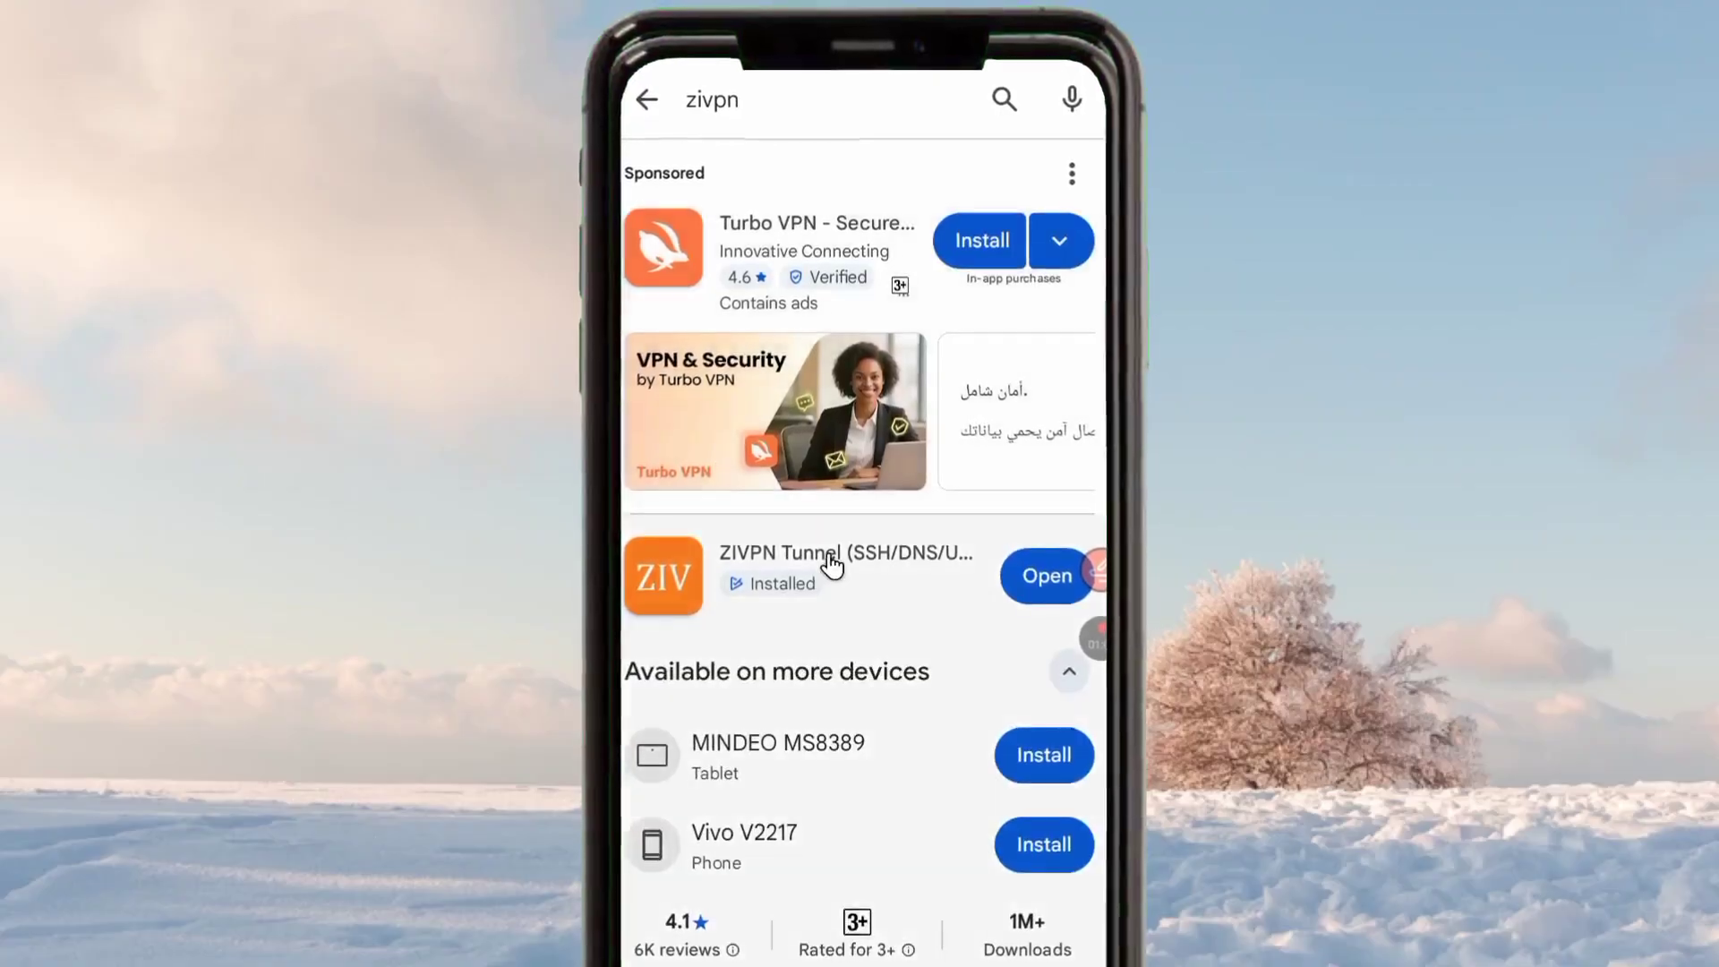
# Open the ZIVPN Tunnel store page and launch the app from it
pyautogui.click(835, 565)
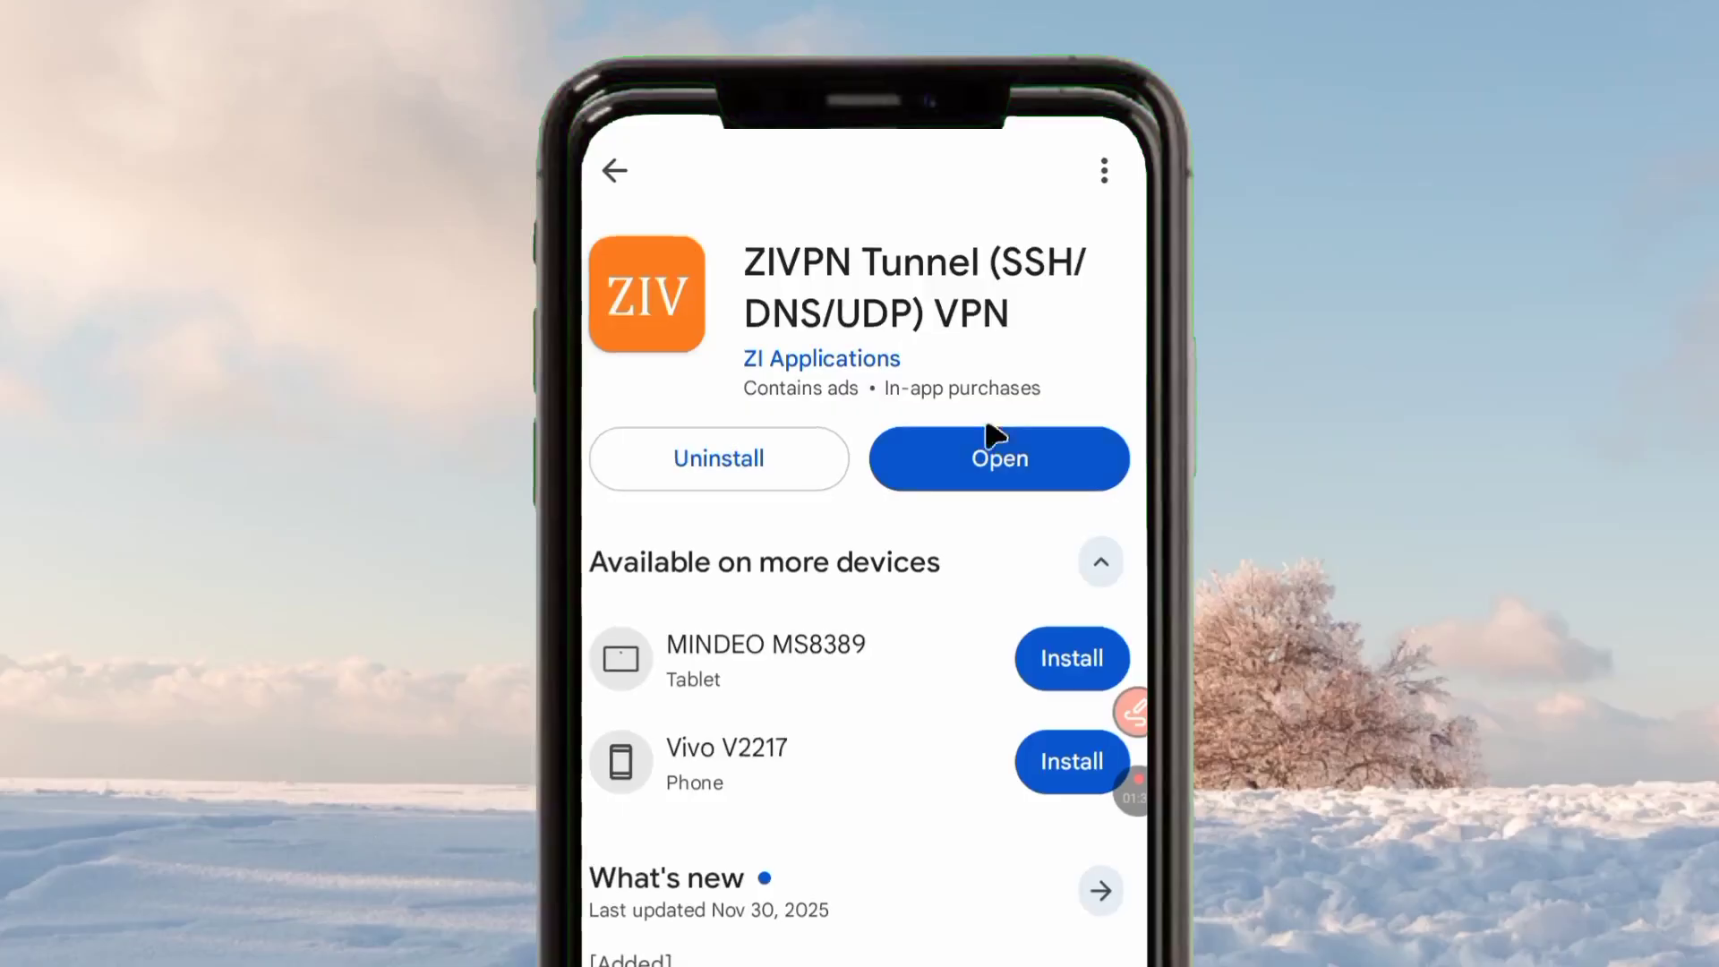
pyautogui.click(1055, 491)
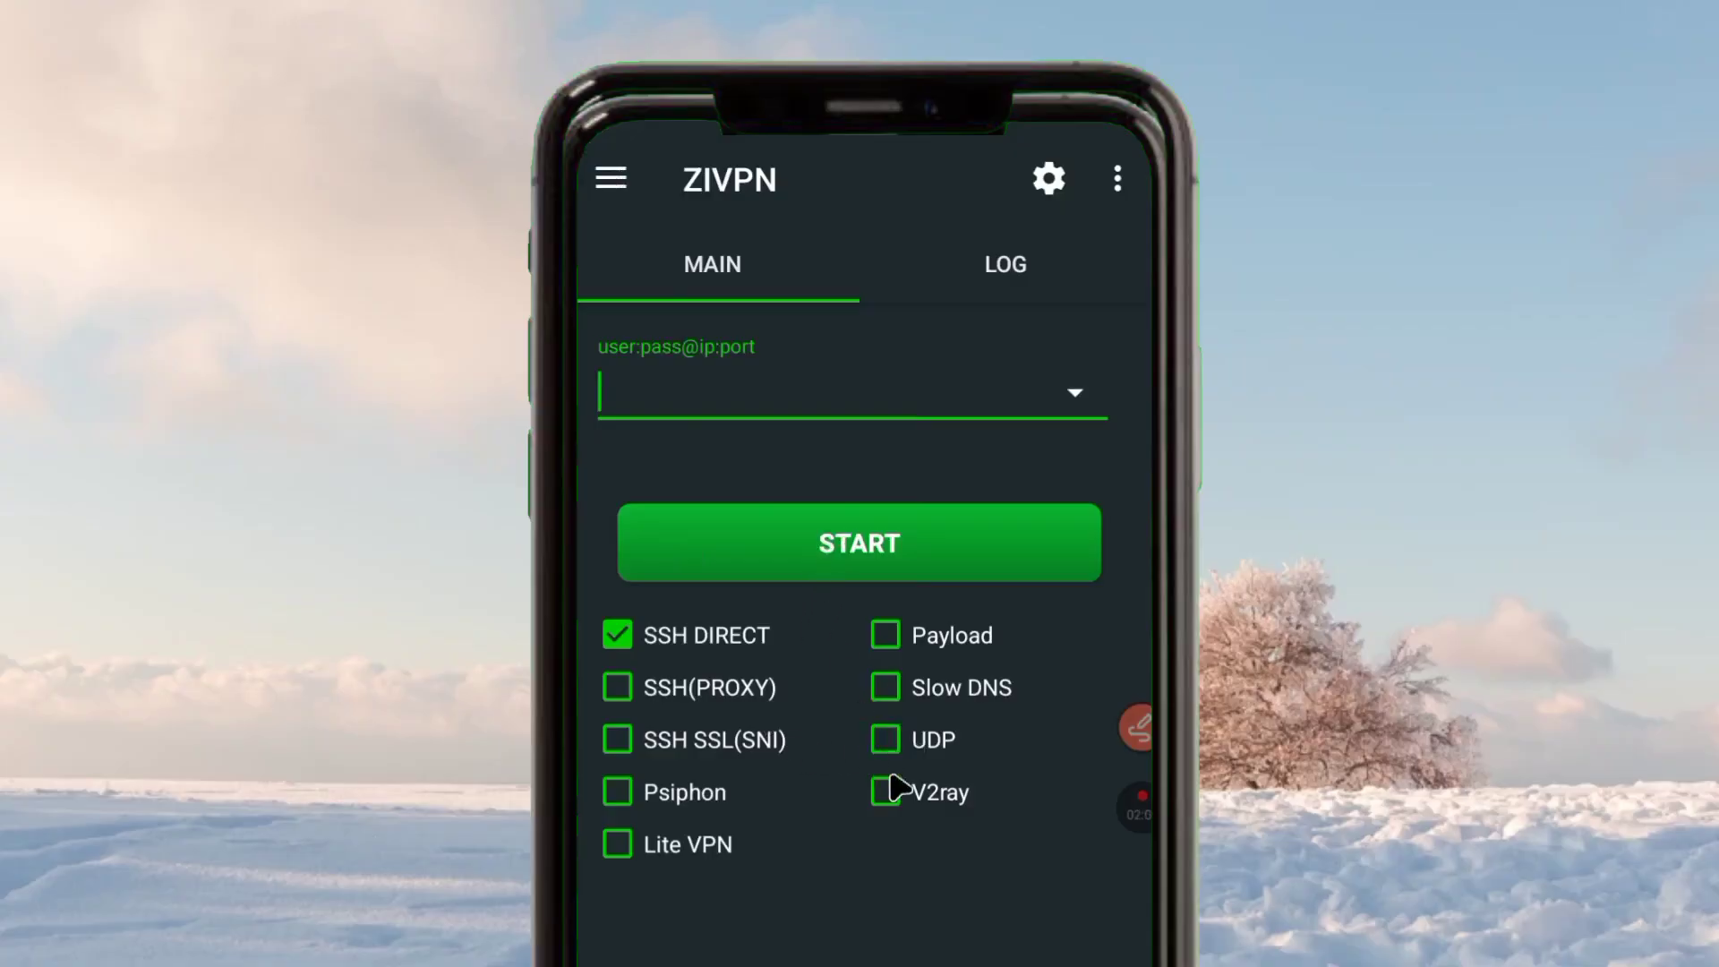
# Check the server list, then switch ZIVPN to UDP mode with Germany as the server
pyautogui.click(630, 383)
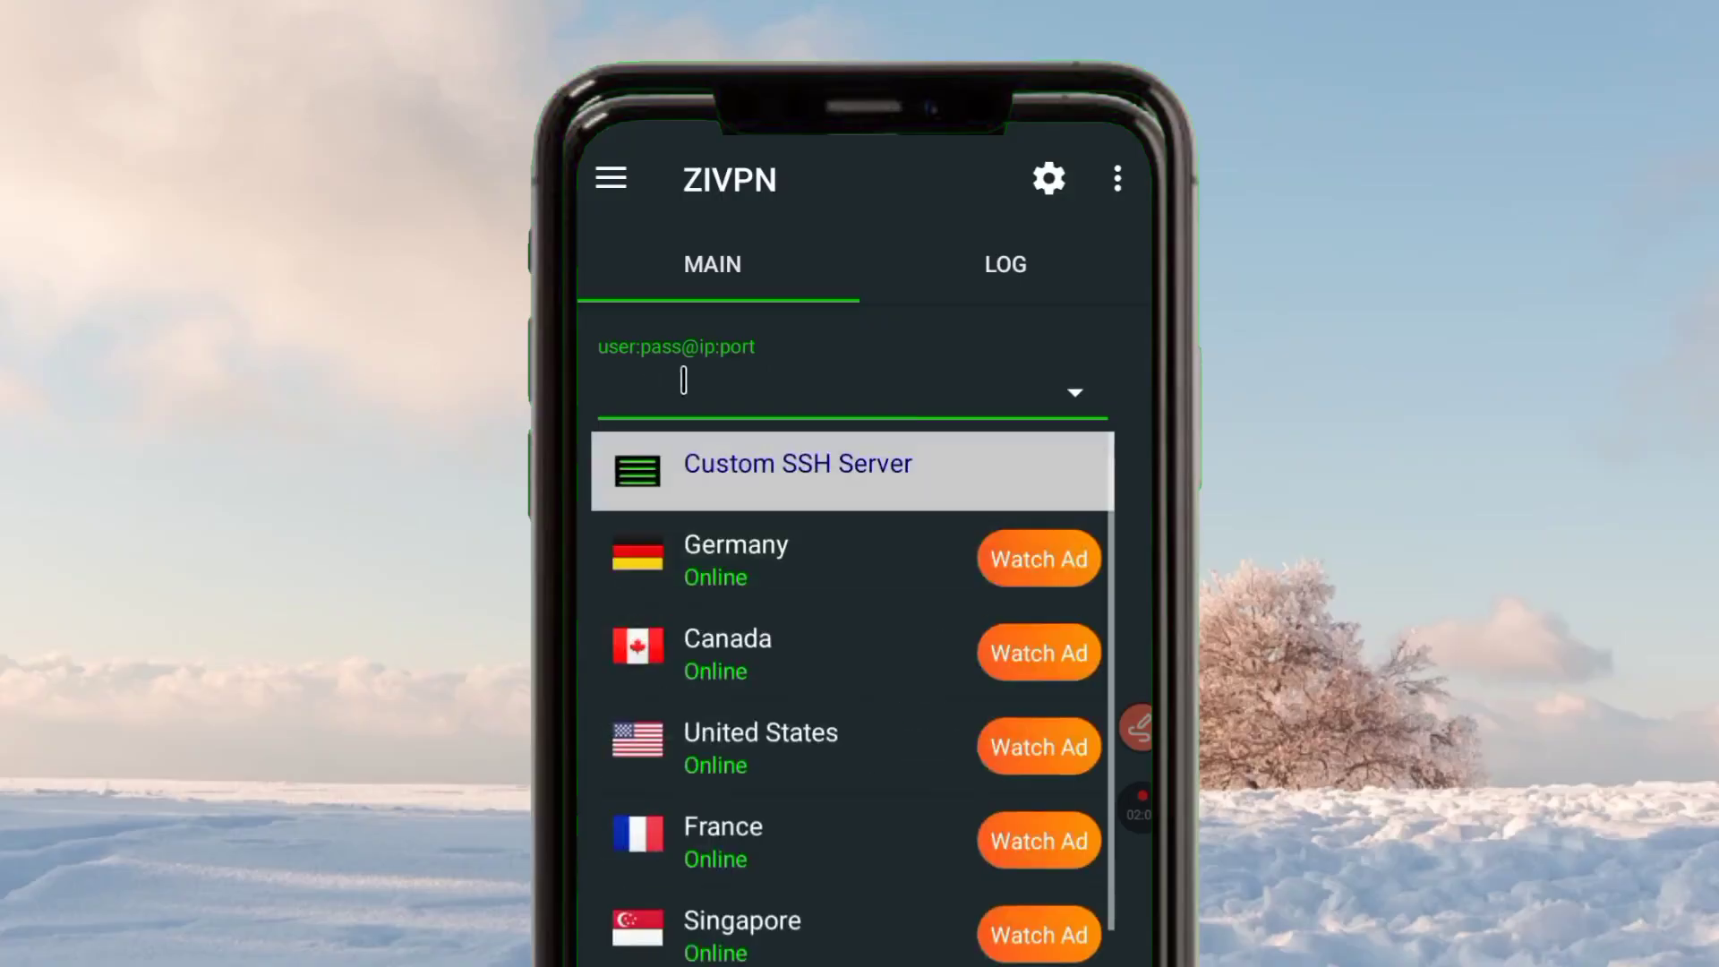
pyautogui.click(699, 387)
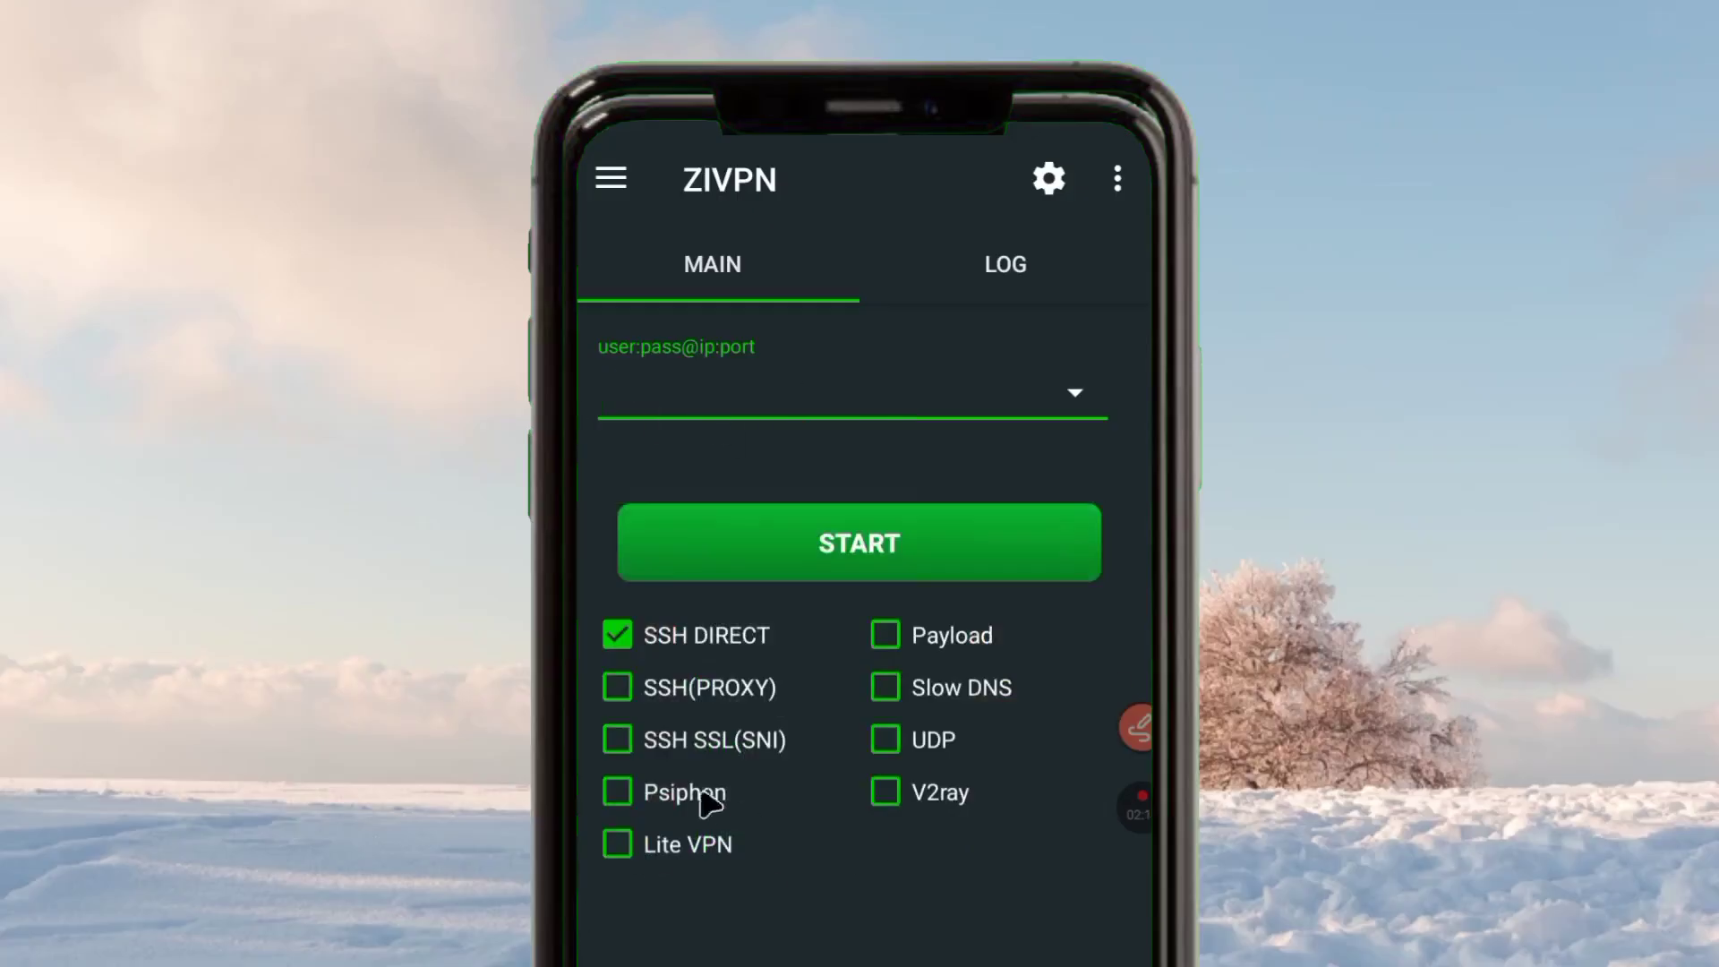
pyautogui.click(886, 739)
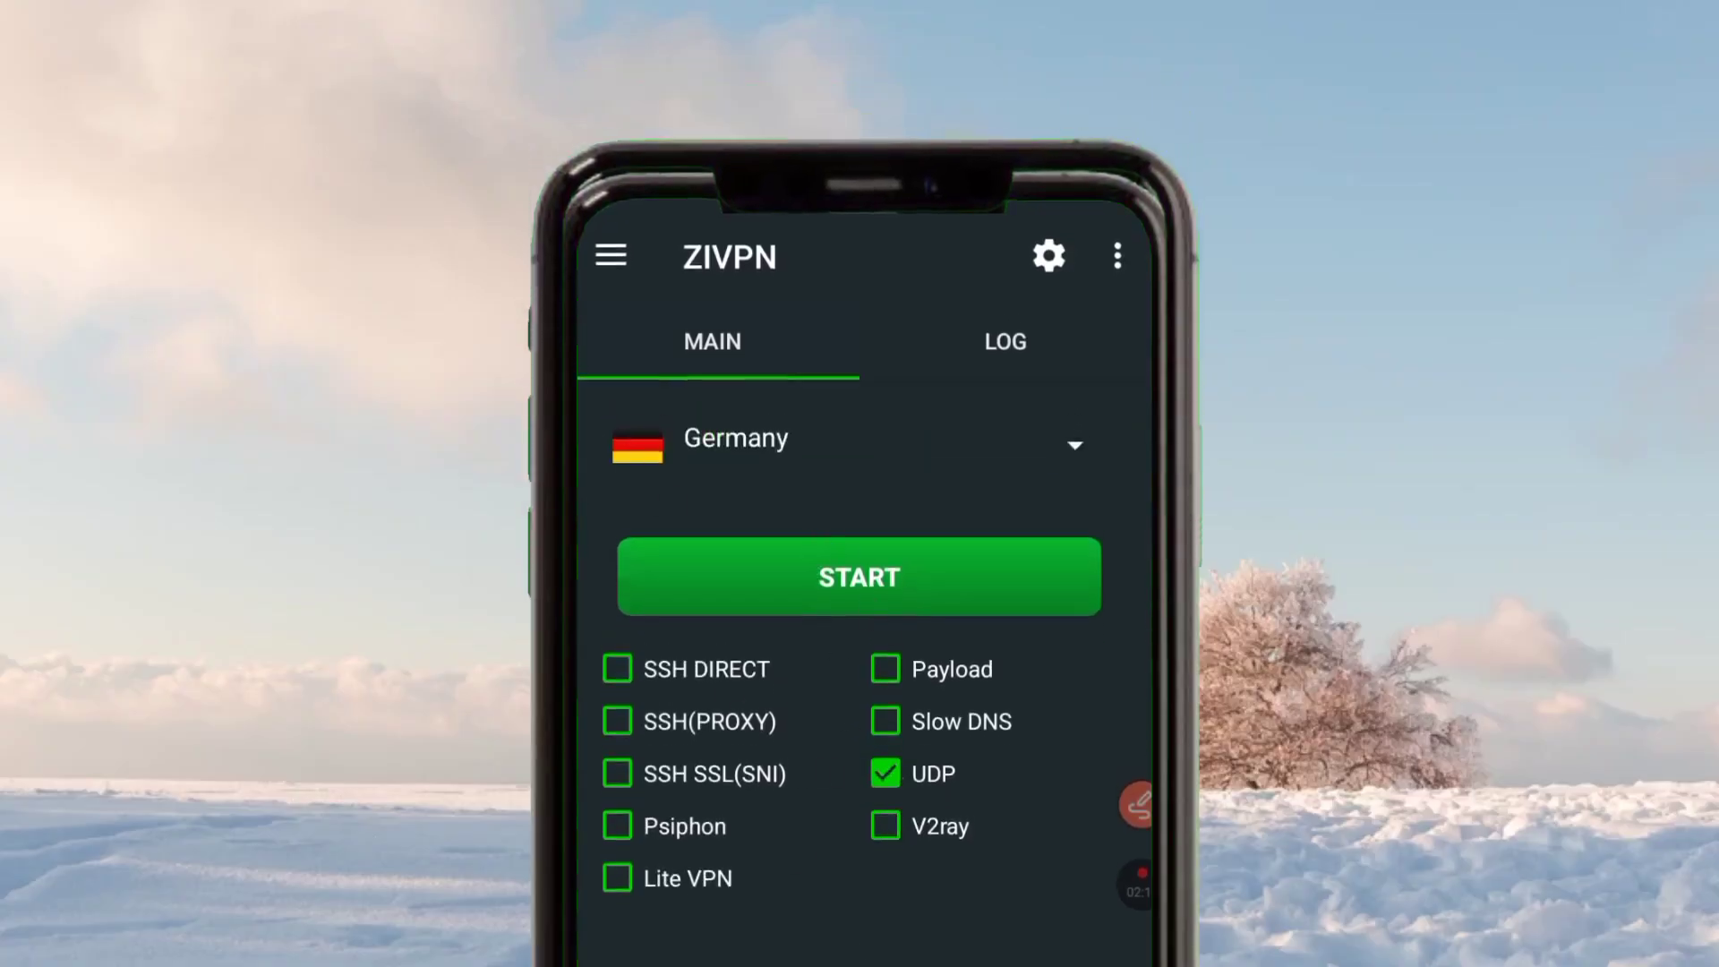
pyautogui.click(612, 259)
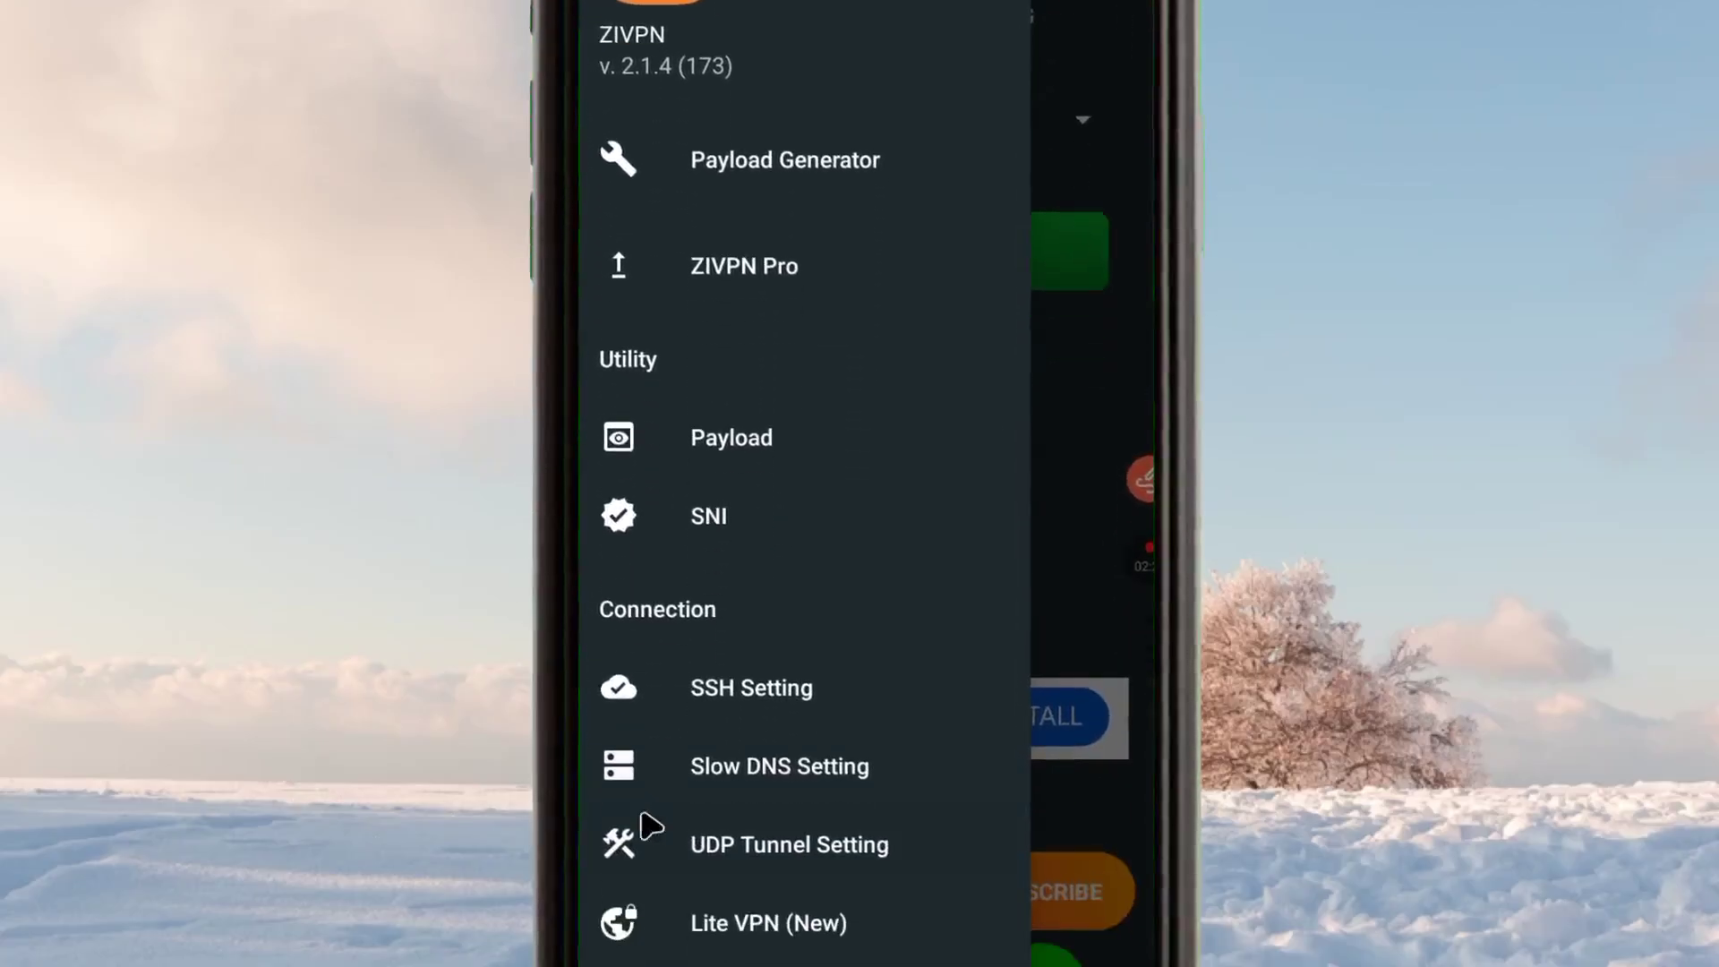
# Open UDP Tunnel Setting and select its empty udp server field
pyautogui.click(771, 741)
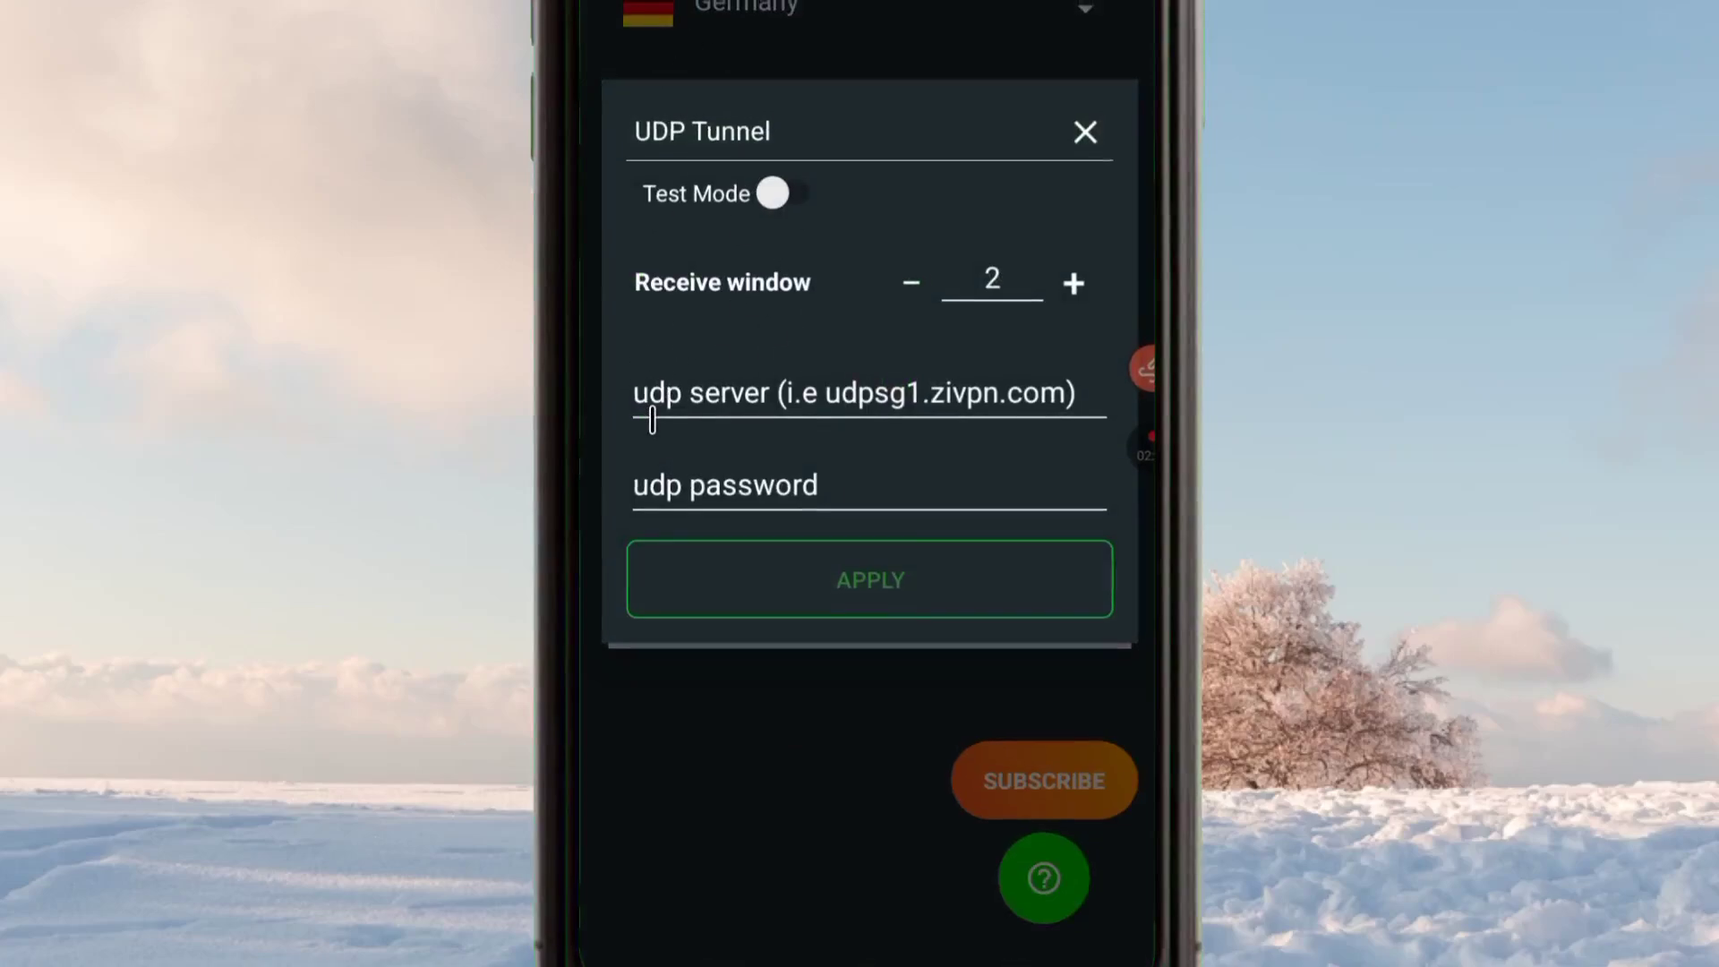
pyautogui.click(641, 394)
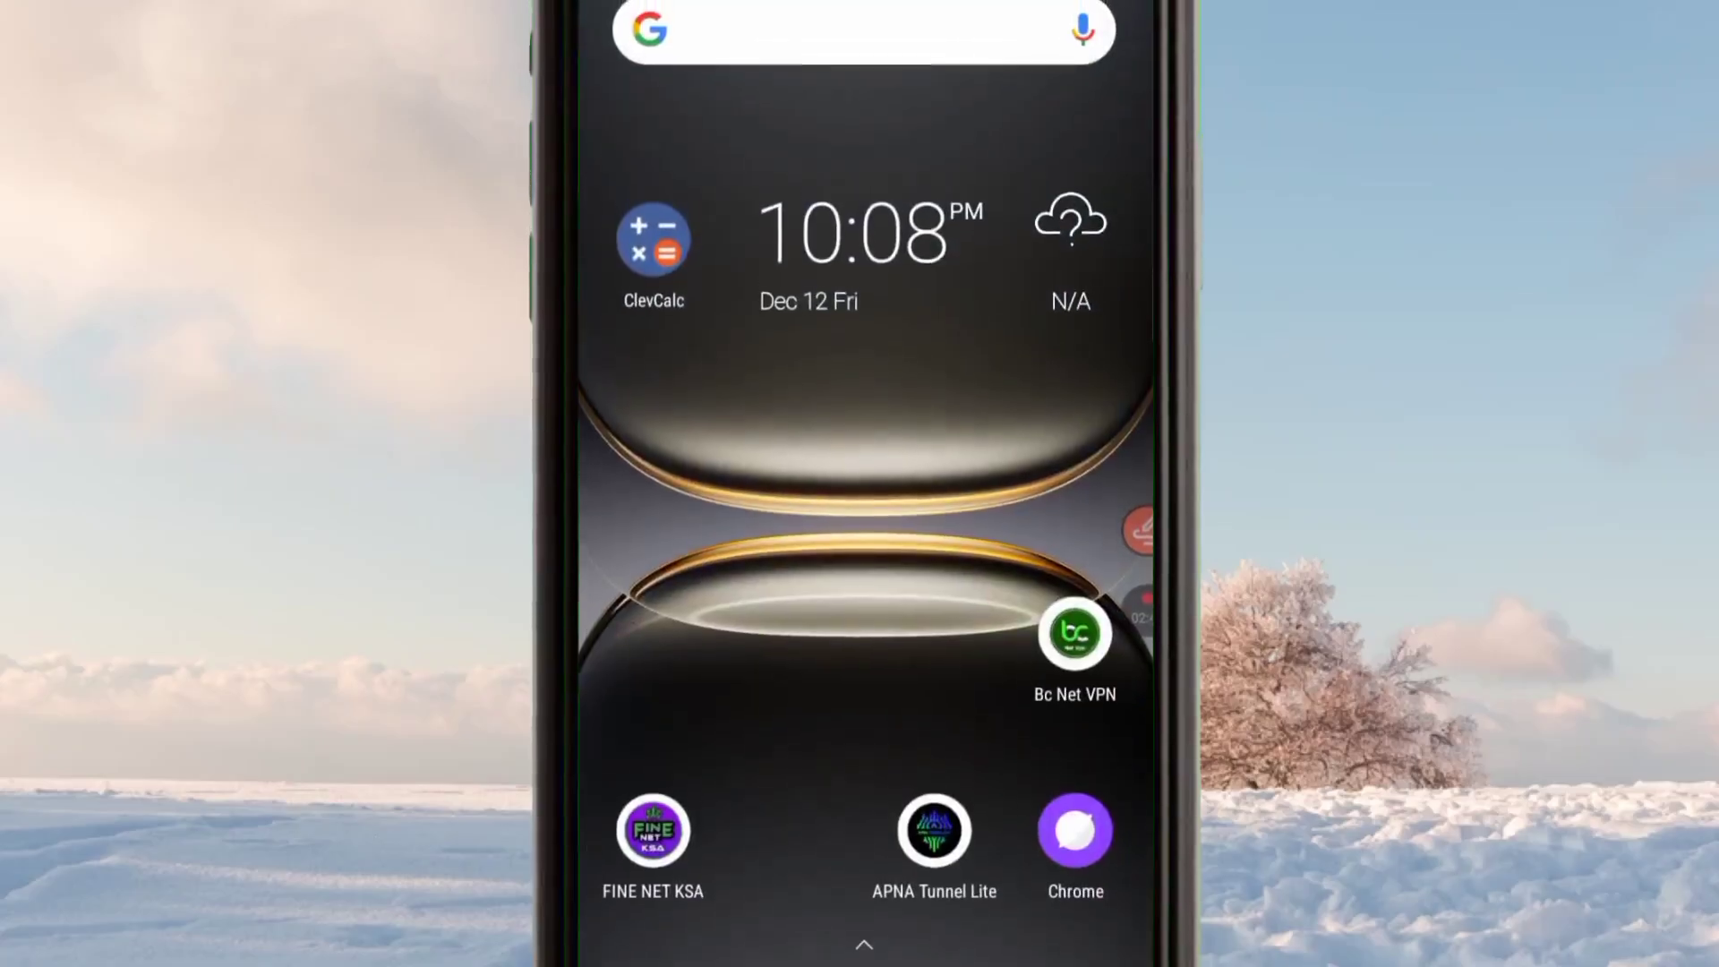
# Reopen Google Play Store from the P apps and return to the zivpn search results
pyautogui.moveTo(864, 806); pyautogui.dragTo(890, 377)
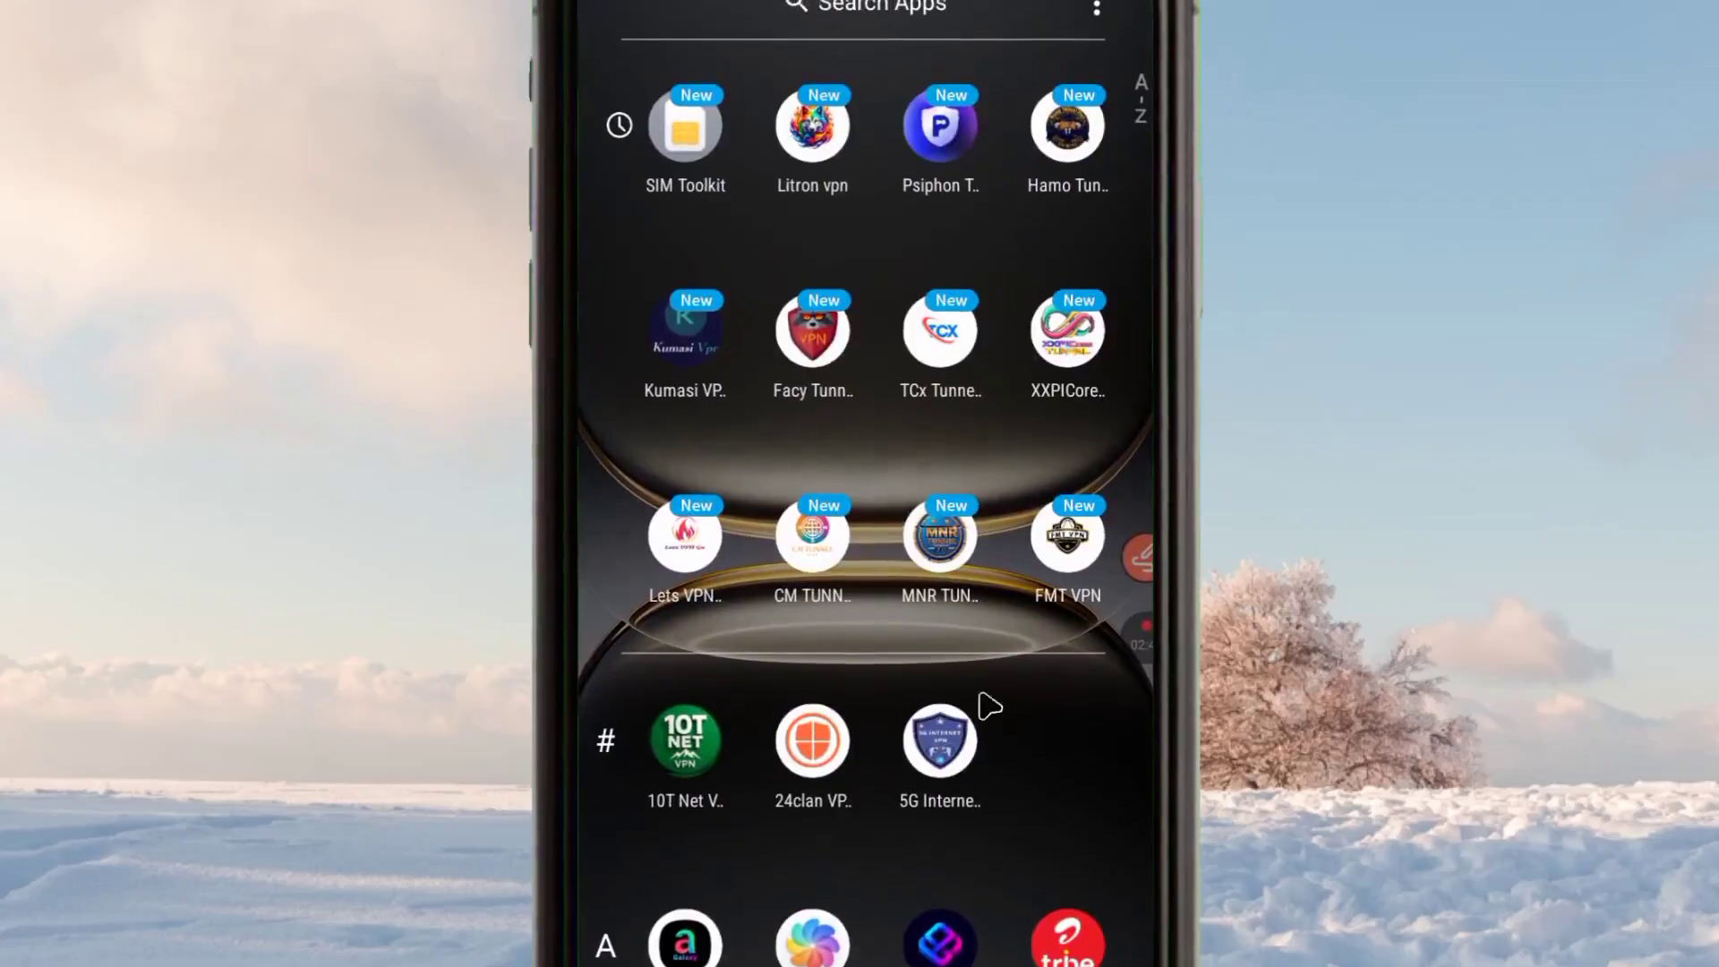
pyautogui.moveTo(1138, 698); pyautogui.dragTo(1138, 940)
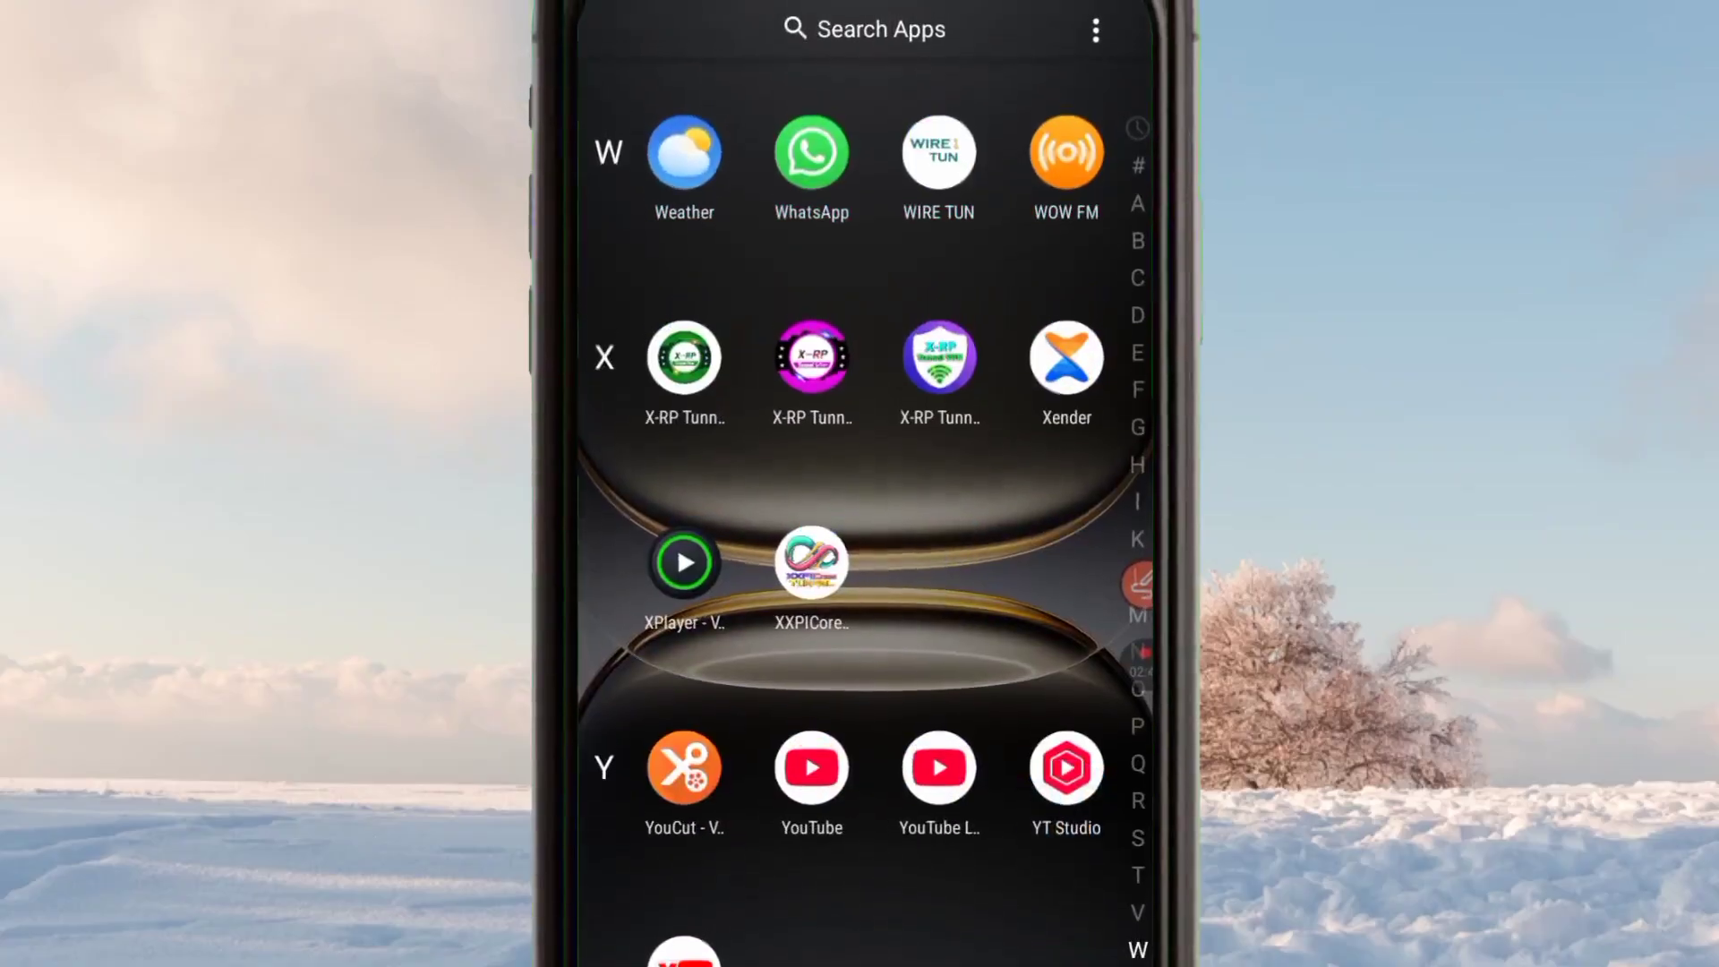
pyautogui.click(1136, 748)
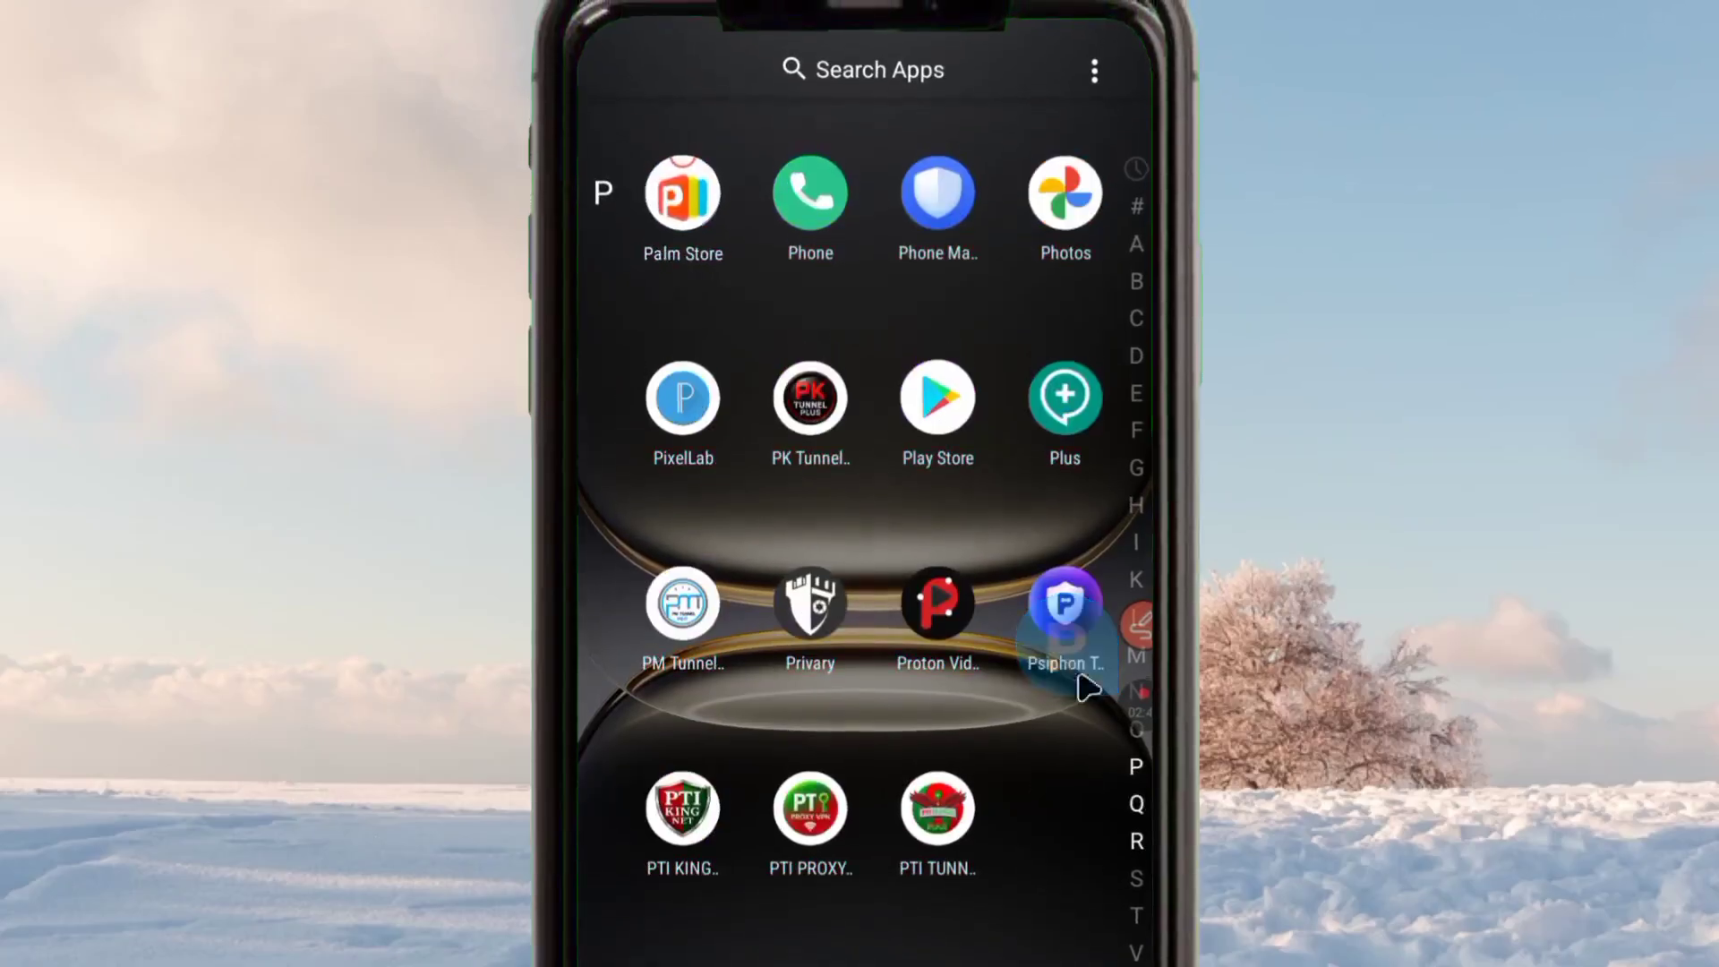
pyautogui.click(943, 385)
pyautogui.click(609, 108)
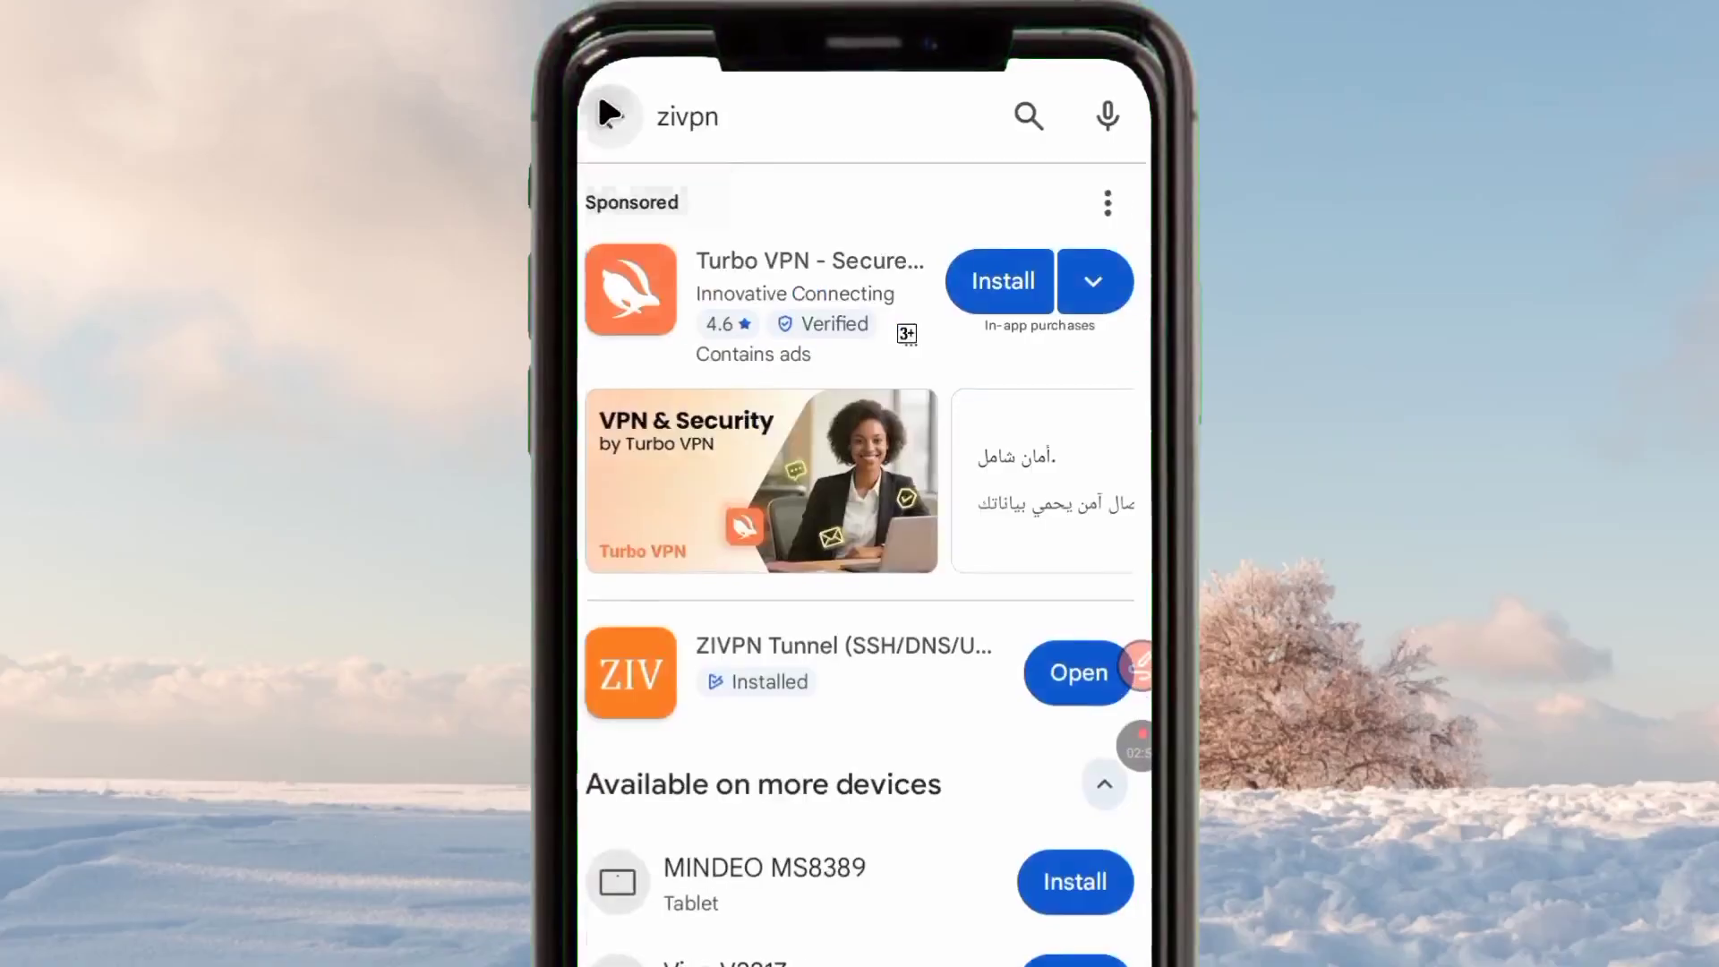
# Search the Play Store for 'custom udp' and launch the Custom UDP app
pyautogui.click(606, 109)
pyautogui.click(885, 126)
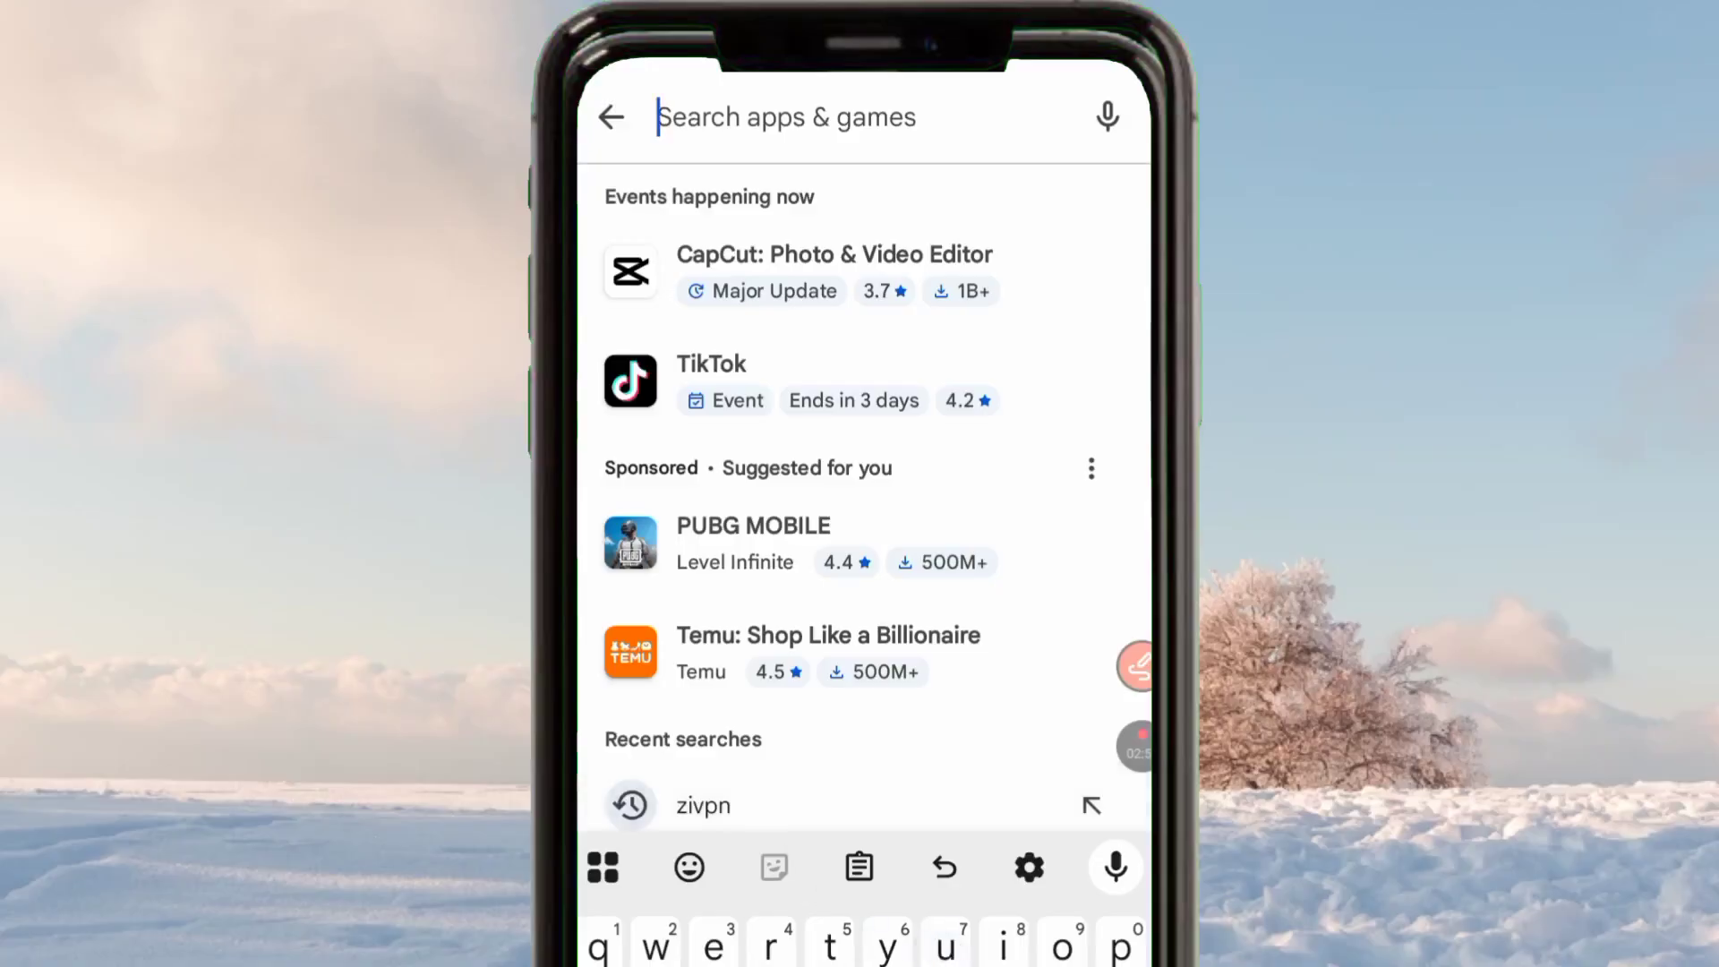
pyautogui.write('cu')
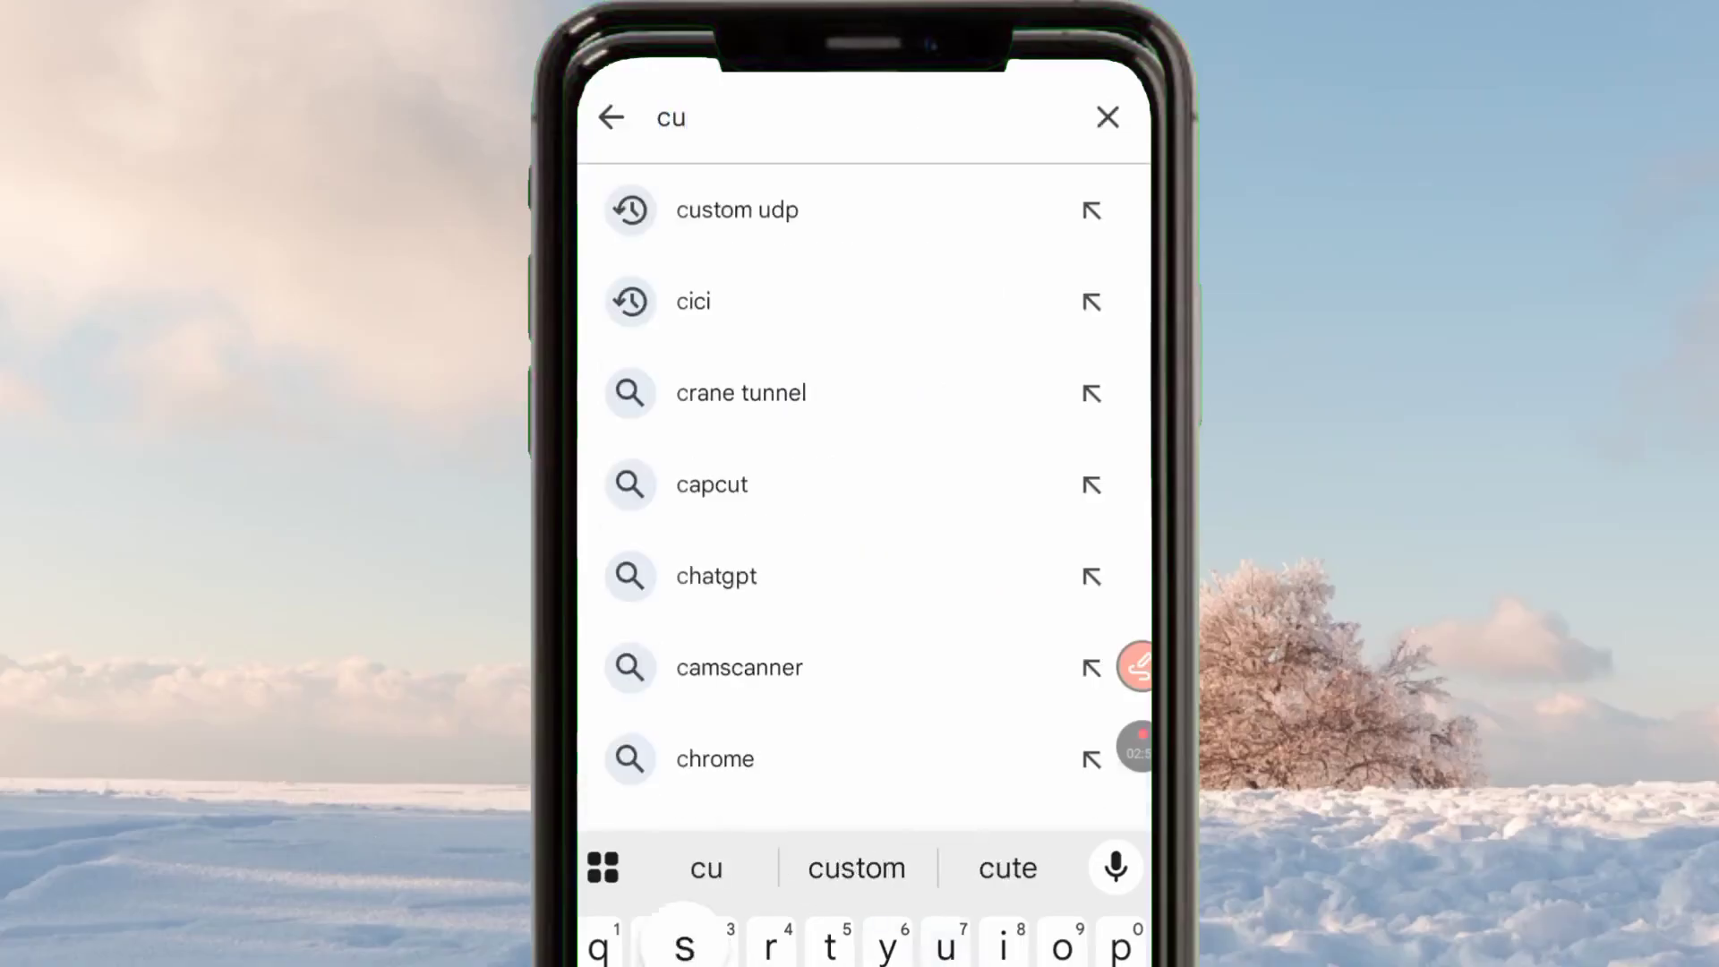
pyautogui.write('s')
pyautogui.click(857, 867)
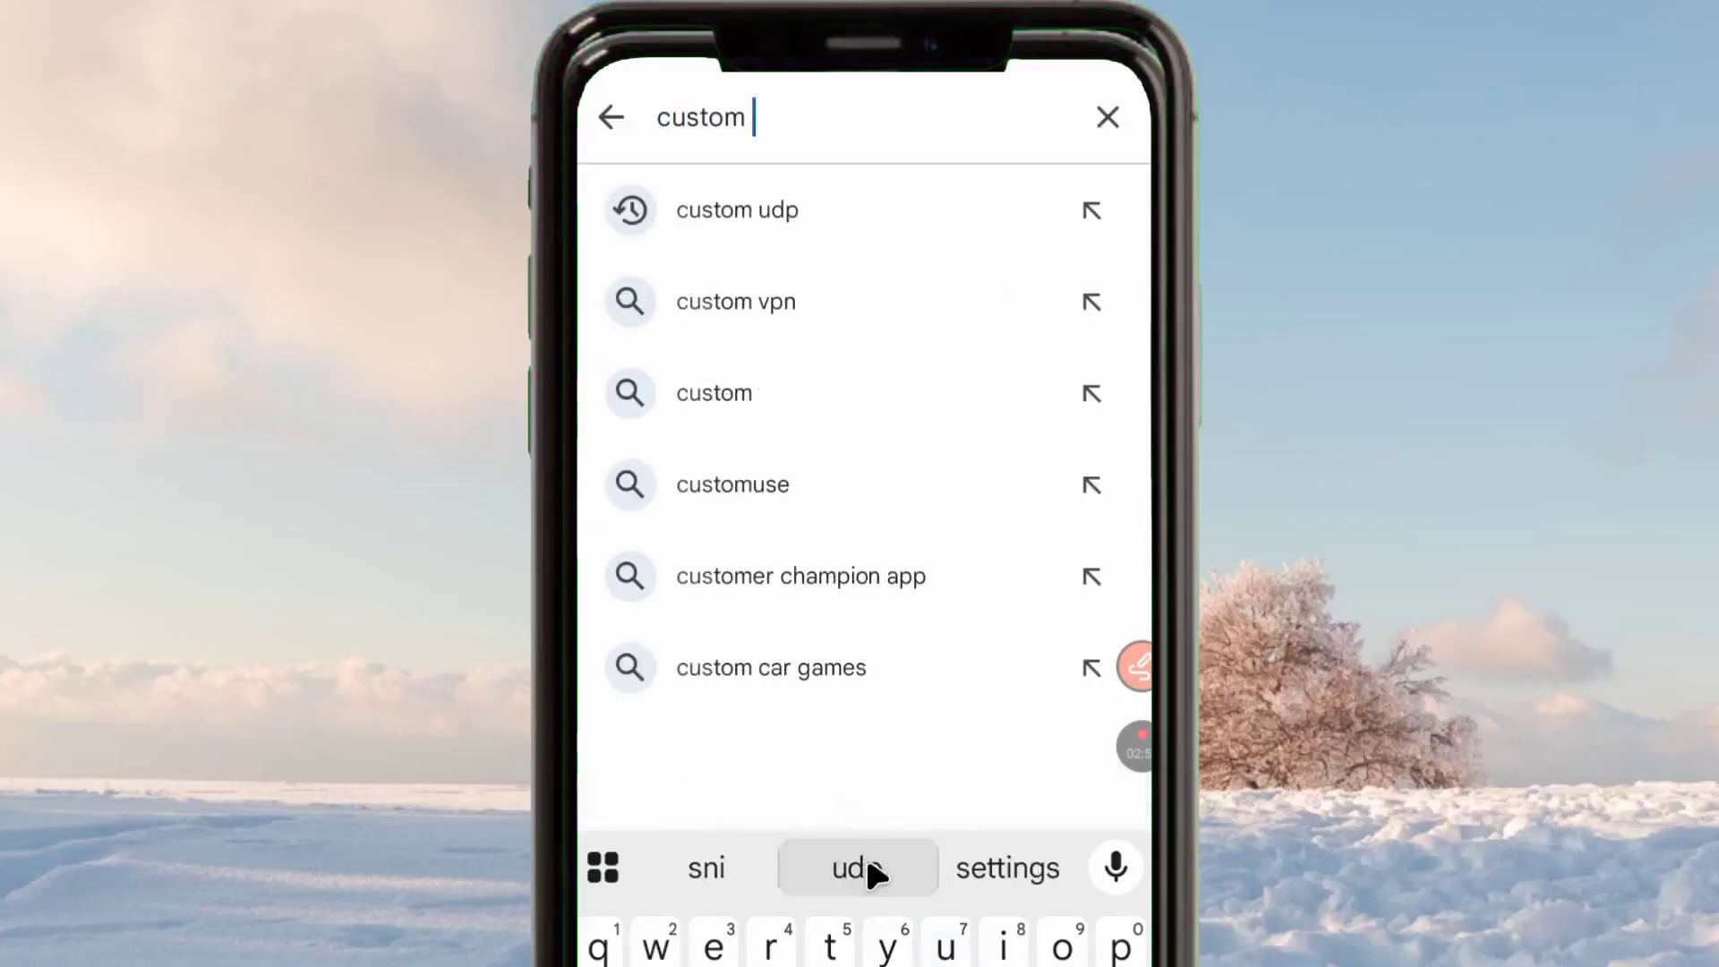
pyautogui.click(832, 207)
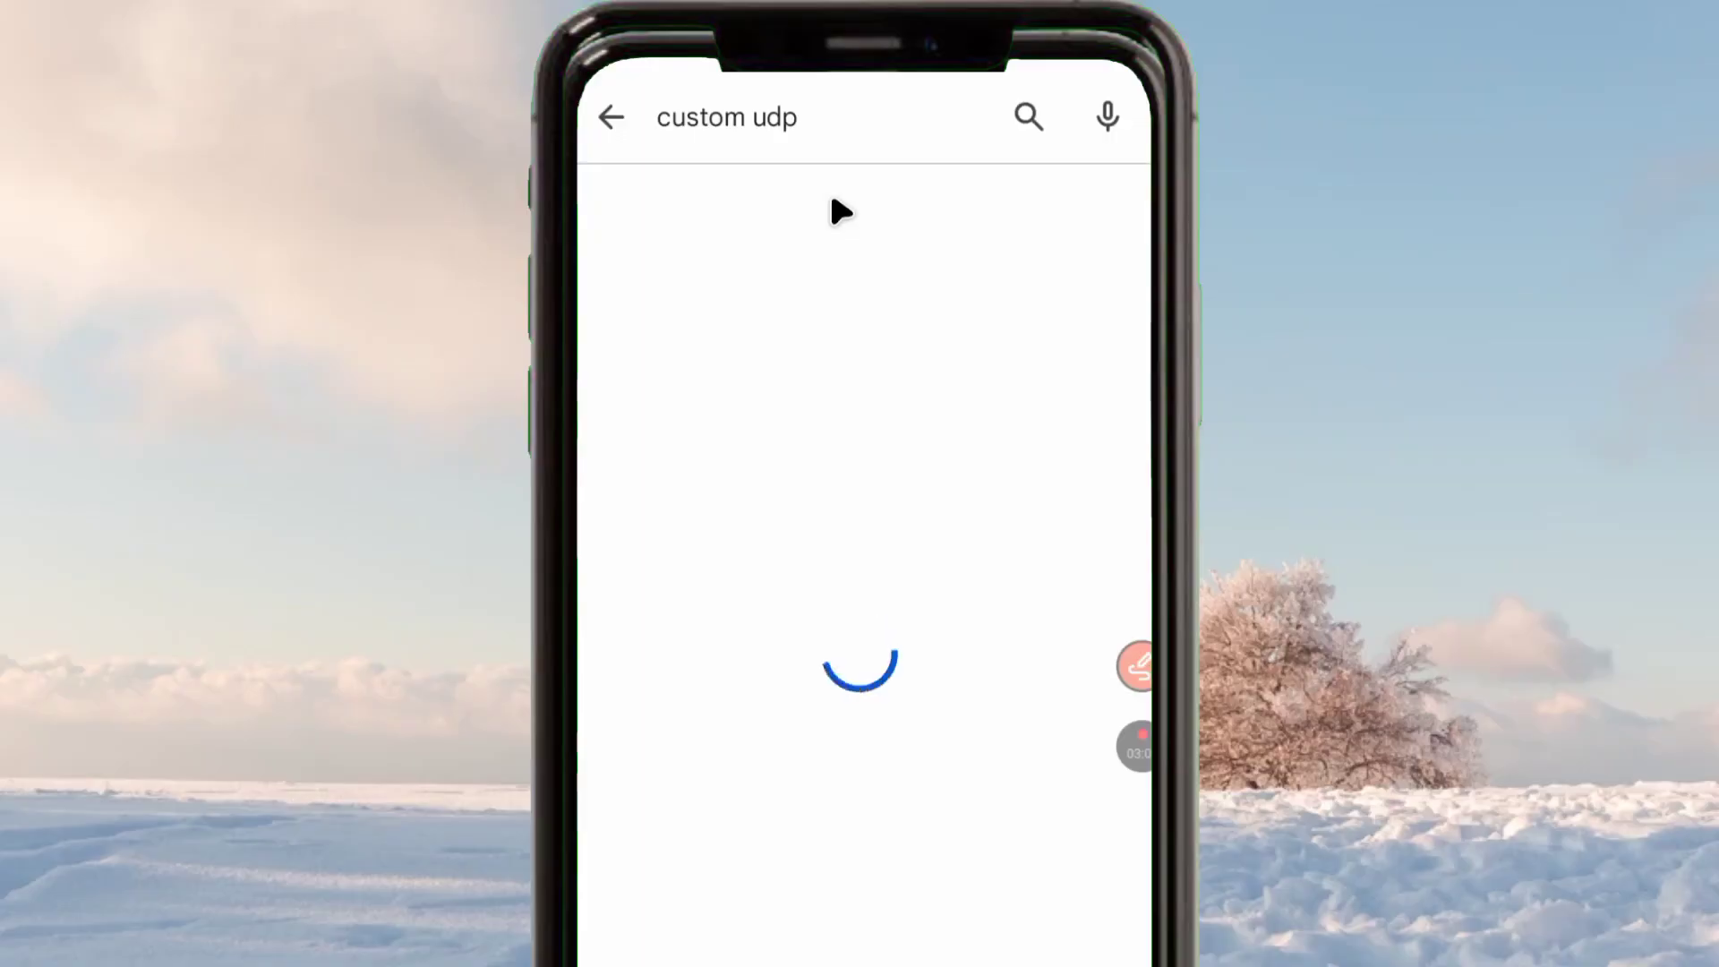
pyautogui.click(840, 240)
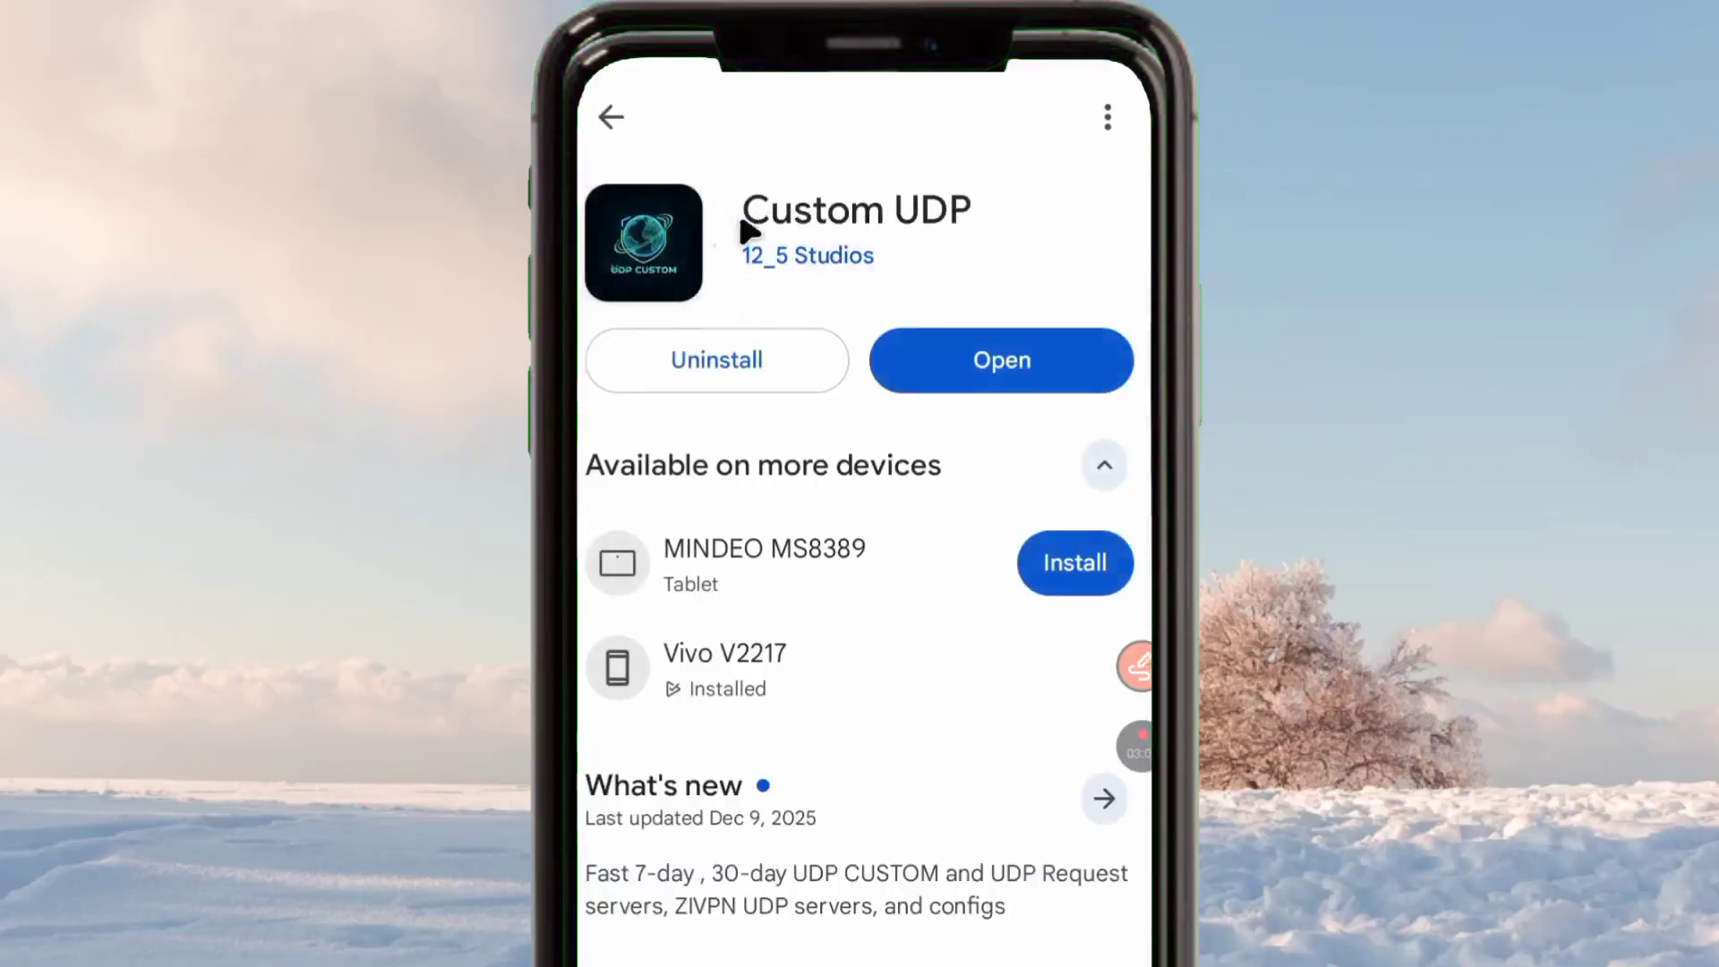
pyautogui.click(1052, 384)
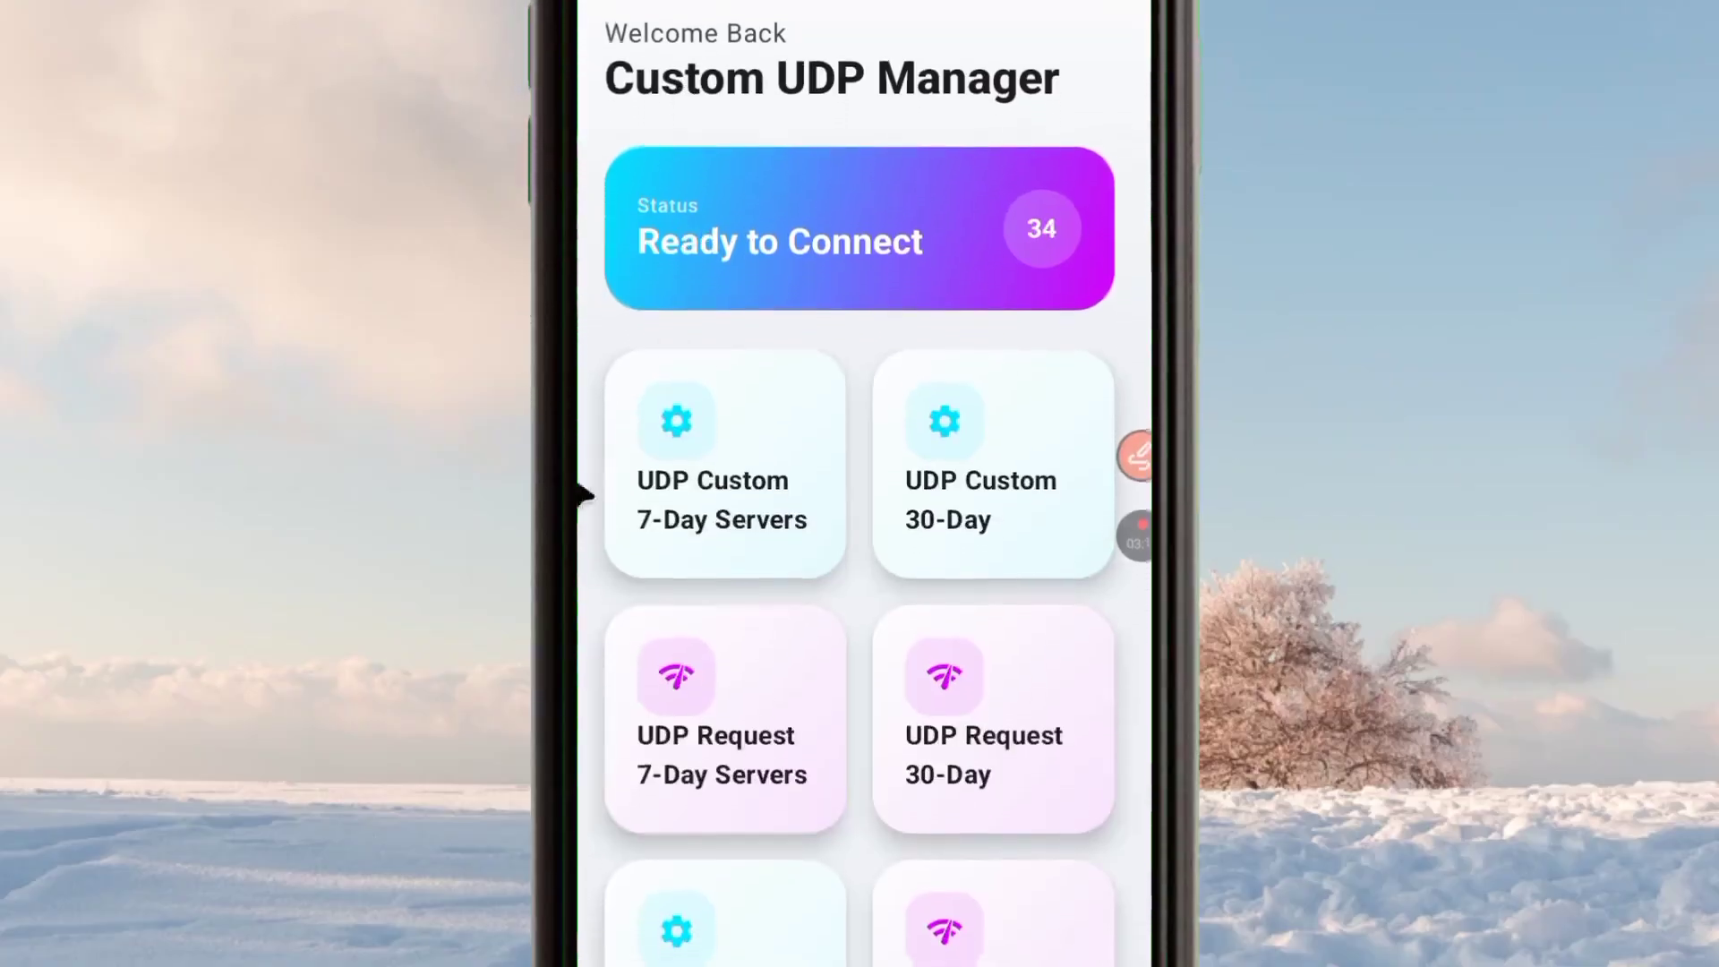
# Scroll the Custom UDP Manager grid down to the ZiVPN UDP Servers card and open it
pyautogui.click(661, 621)
pyautogui.scroll(-4, 662, 544)
pyautogui.click(667, 806)
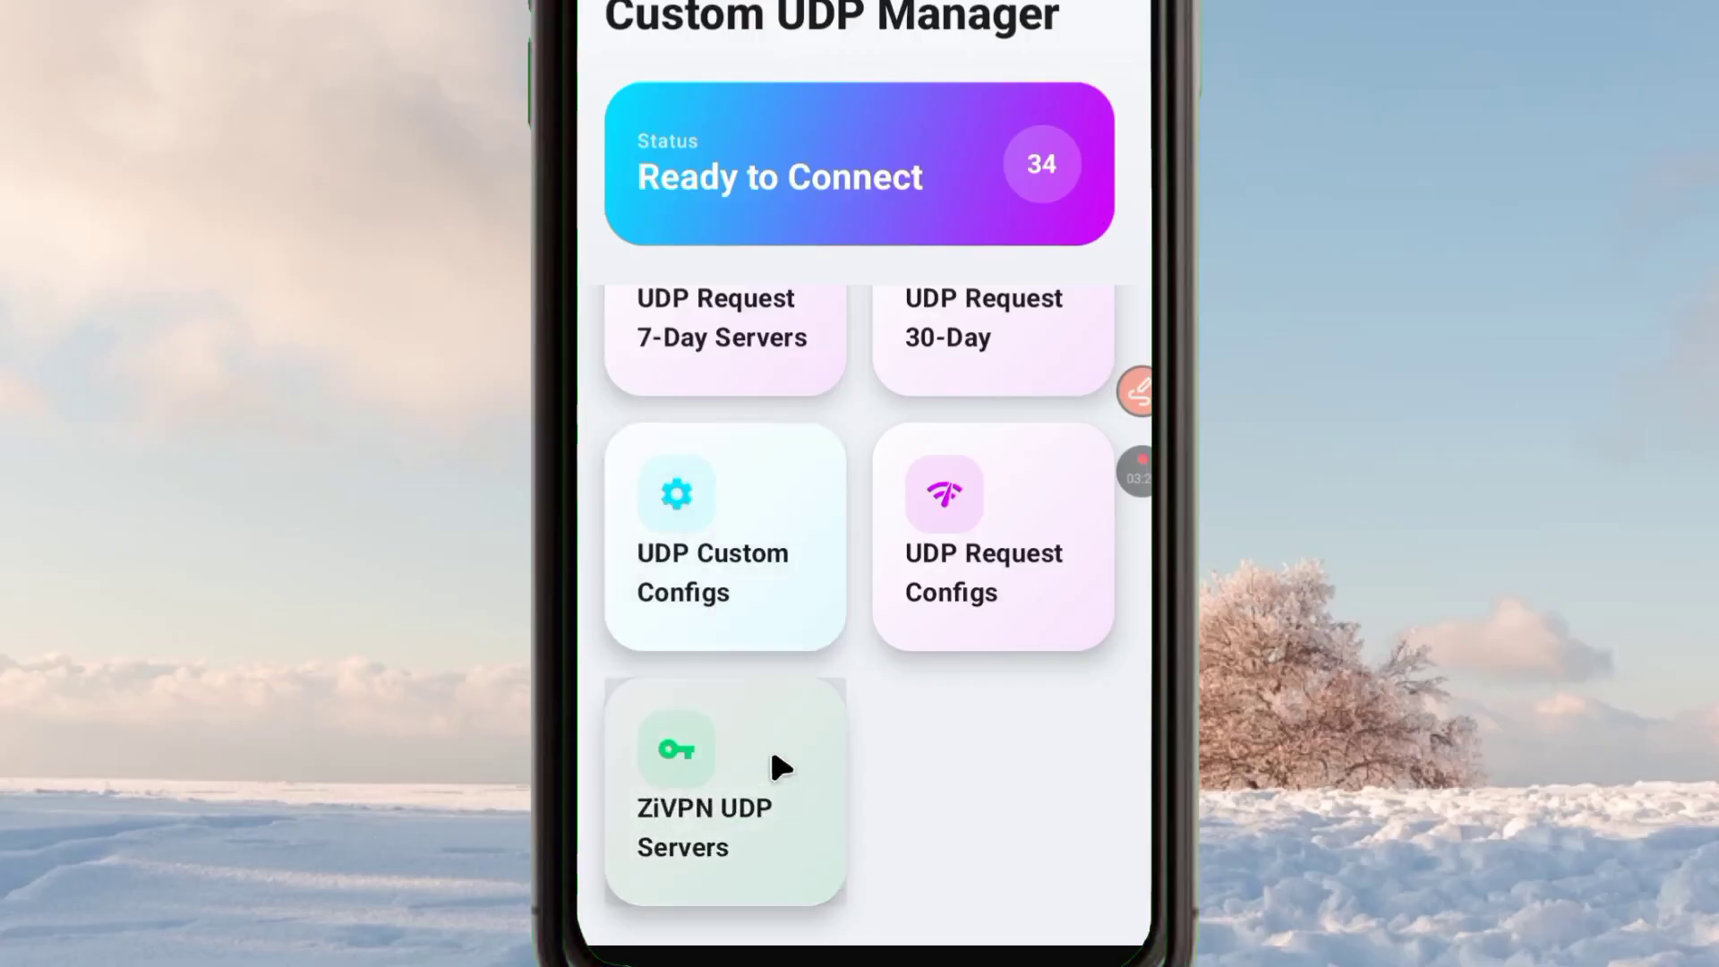
pyautogui.click(745, 808)
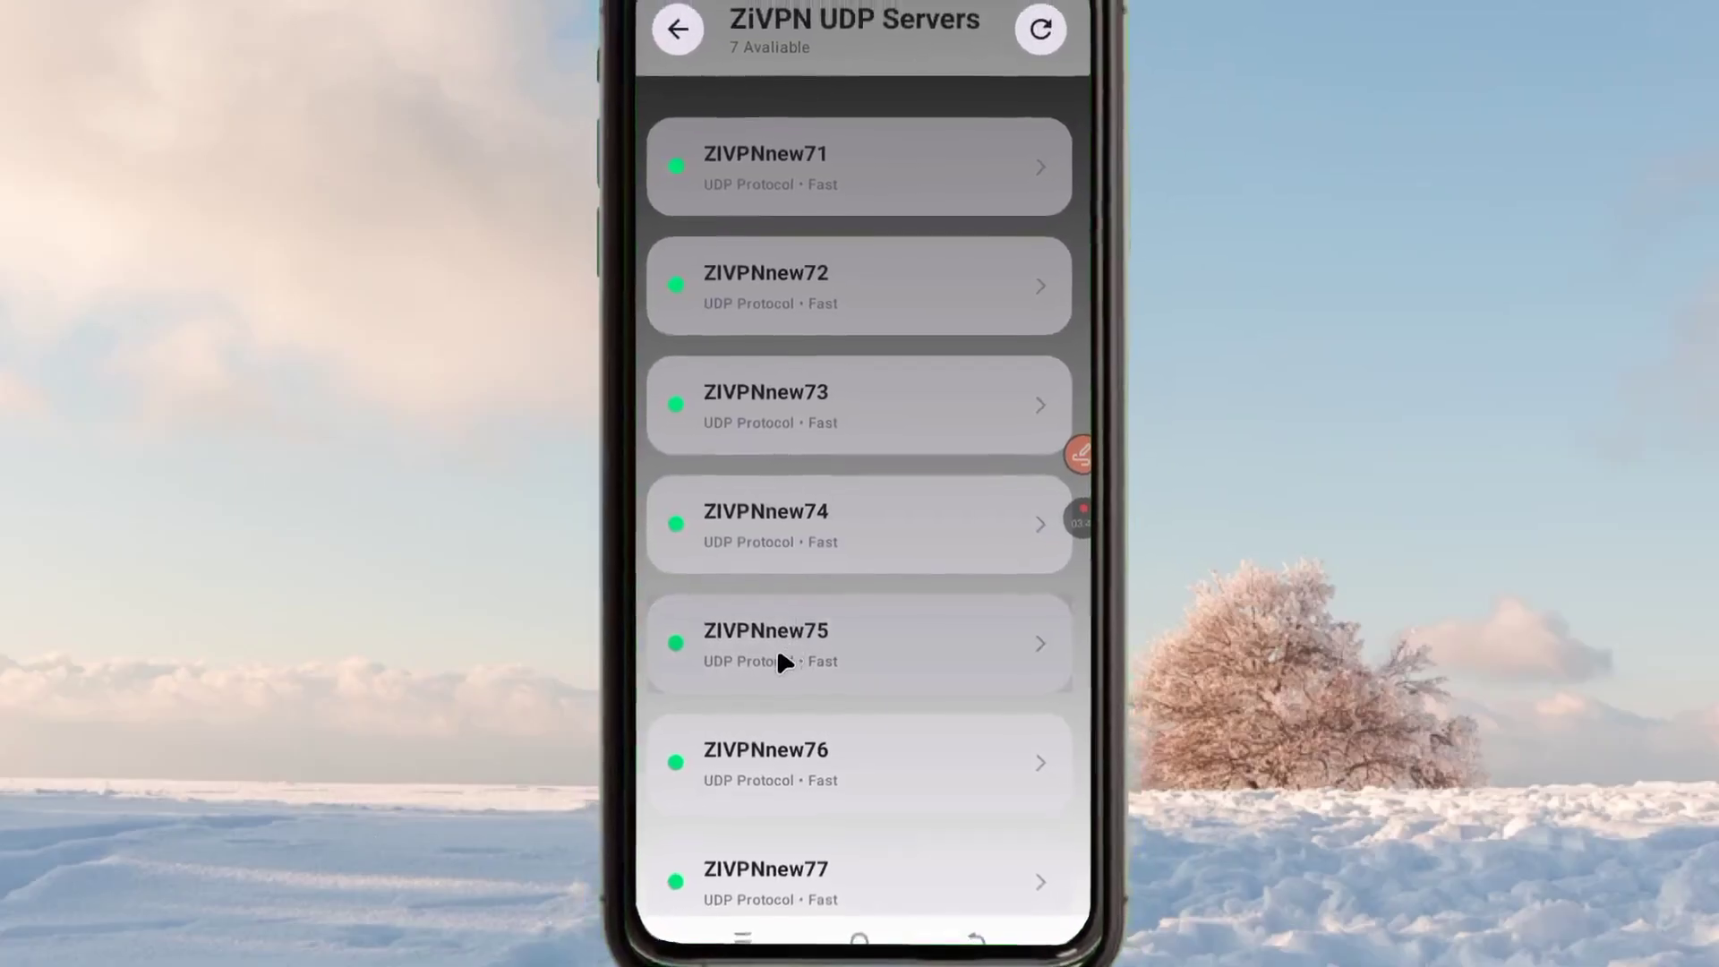
# Copy the full configuration of the ZIVPNnew73 server
pyautogui.click(779, 280)
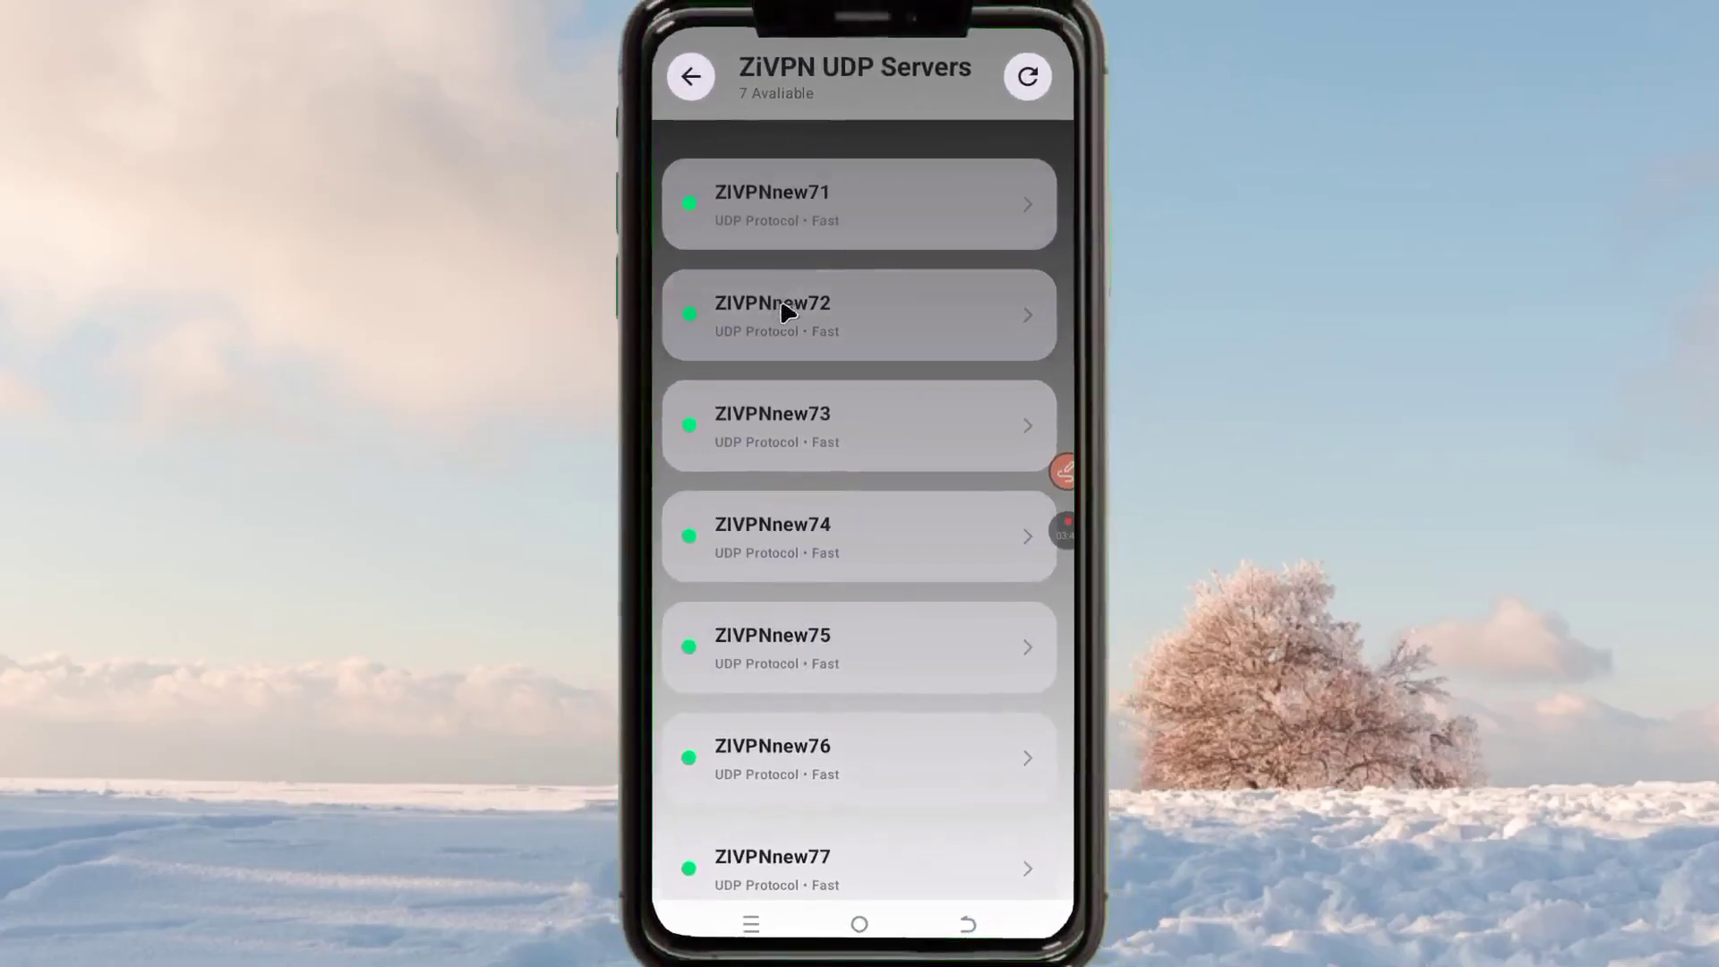
pyautogui.click(801, 439)
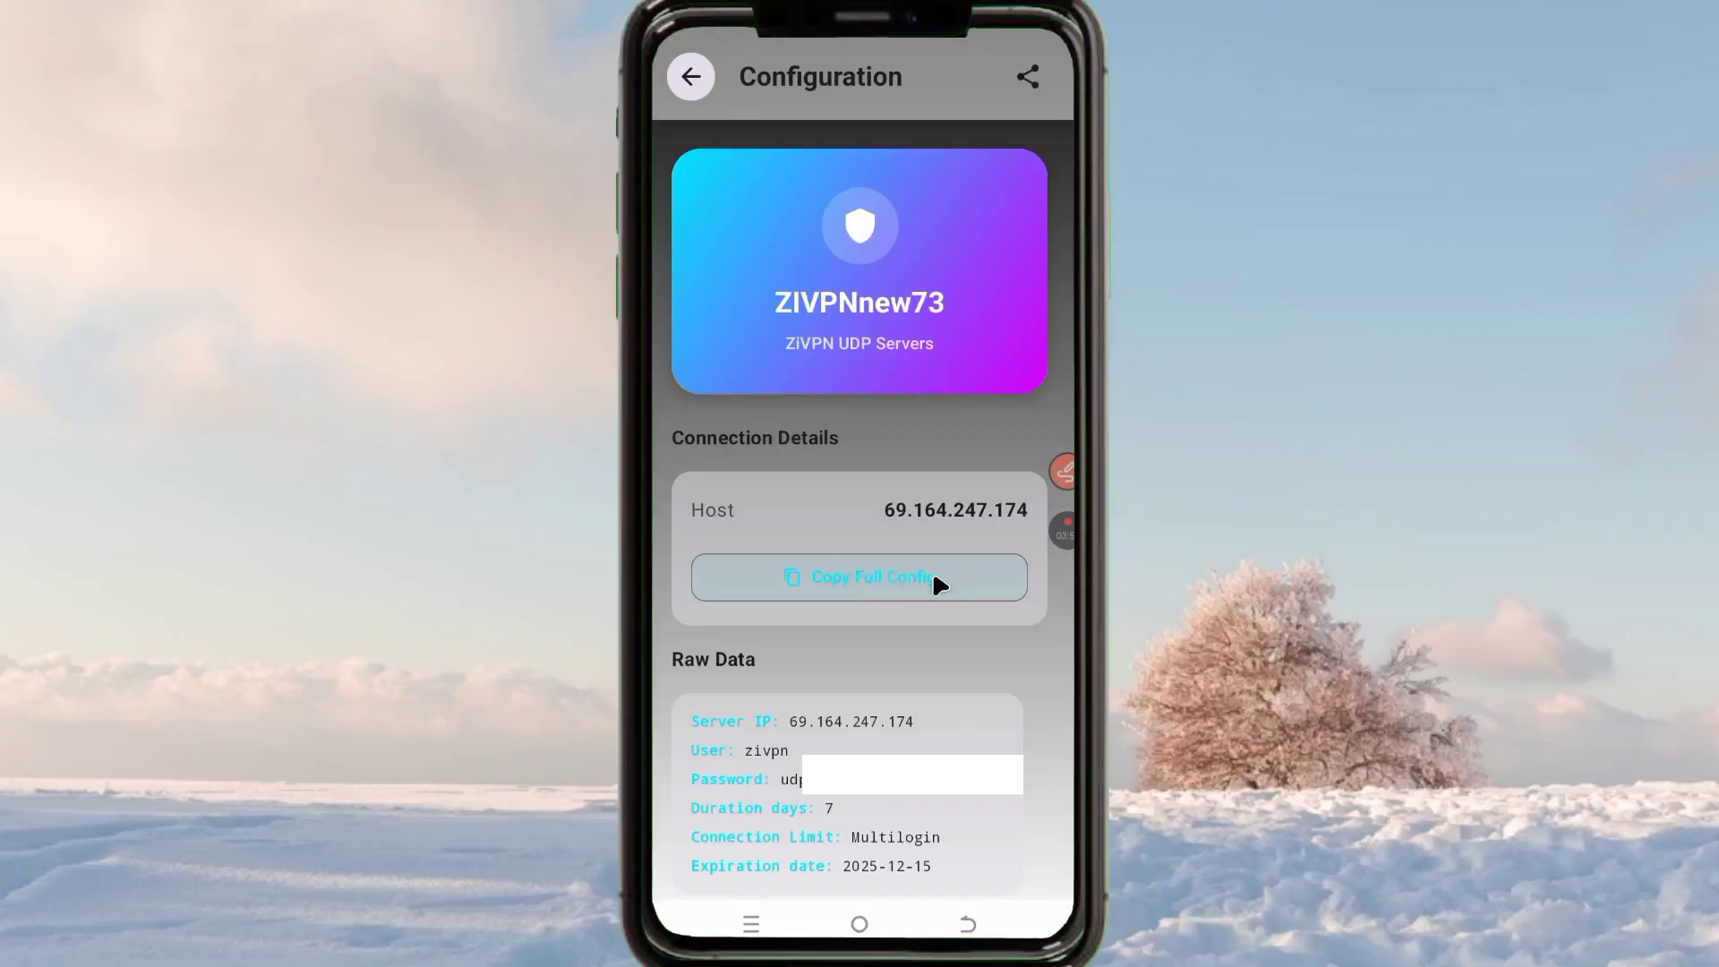
pyautogui.click(972, 573)
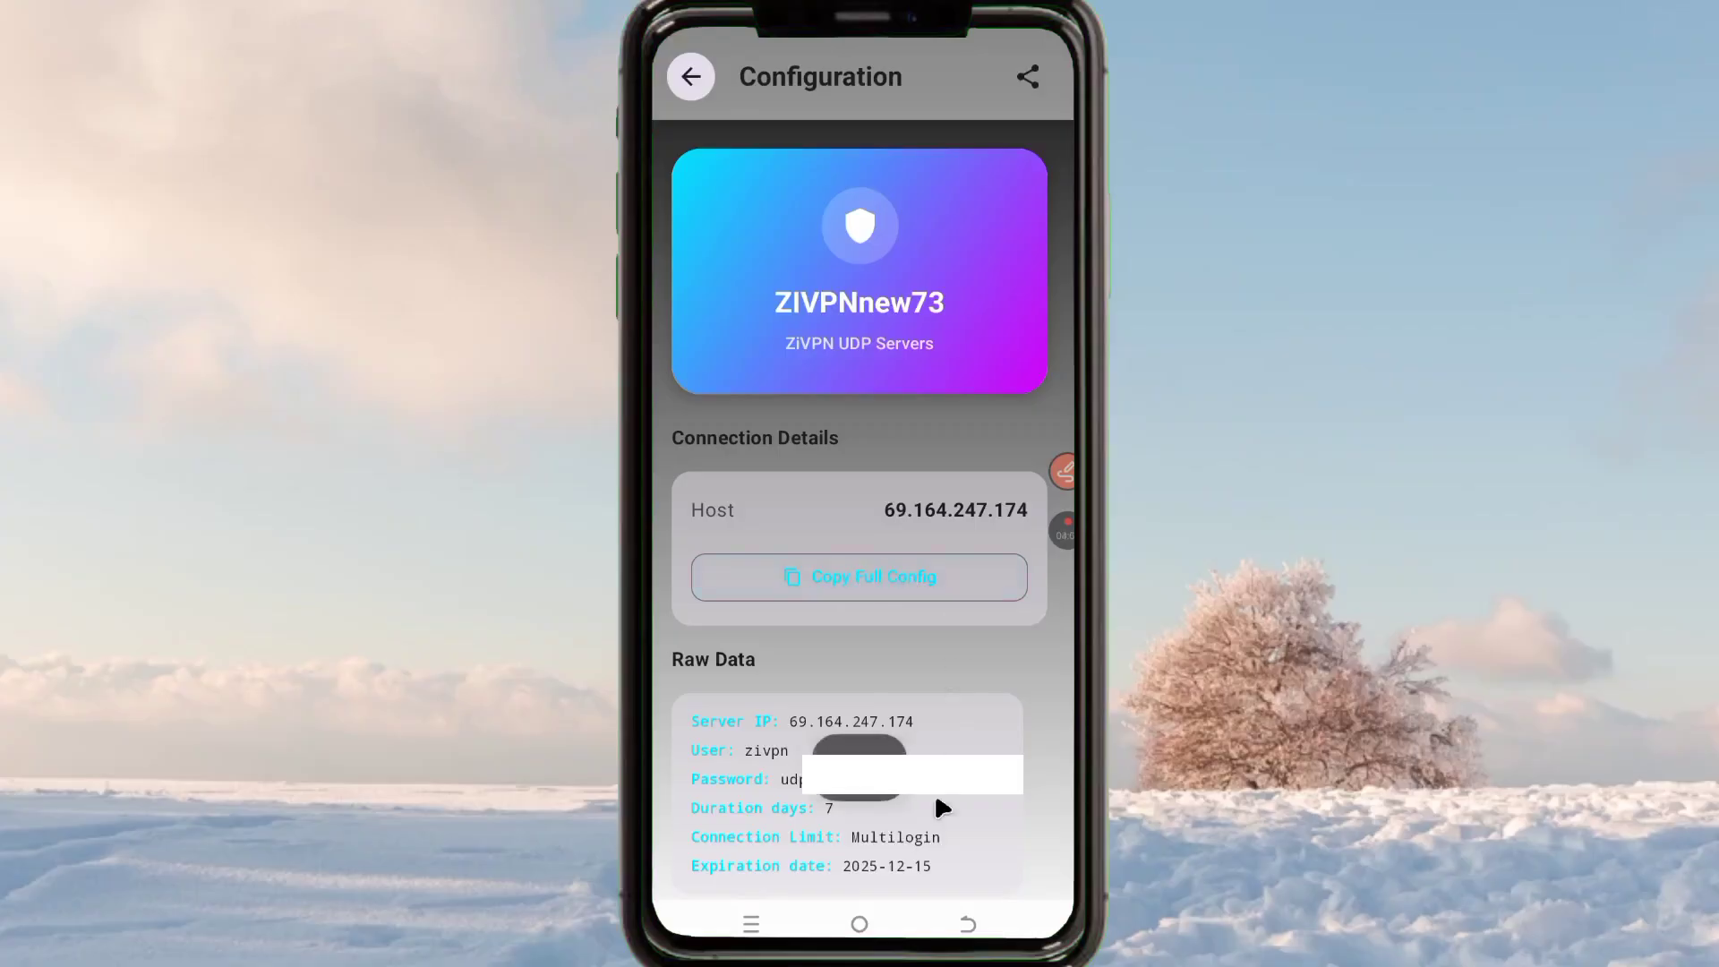
# Go to the home screen and open the app drawer at apps starting with P
pyautogui.click(861, 923)
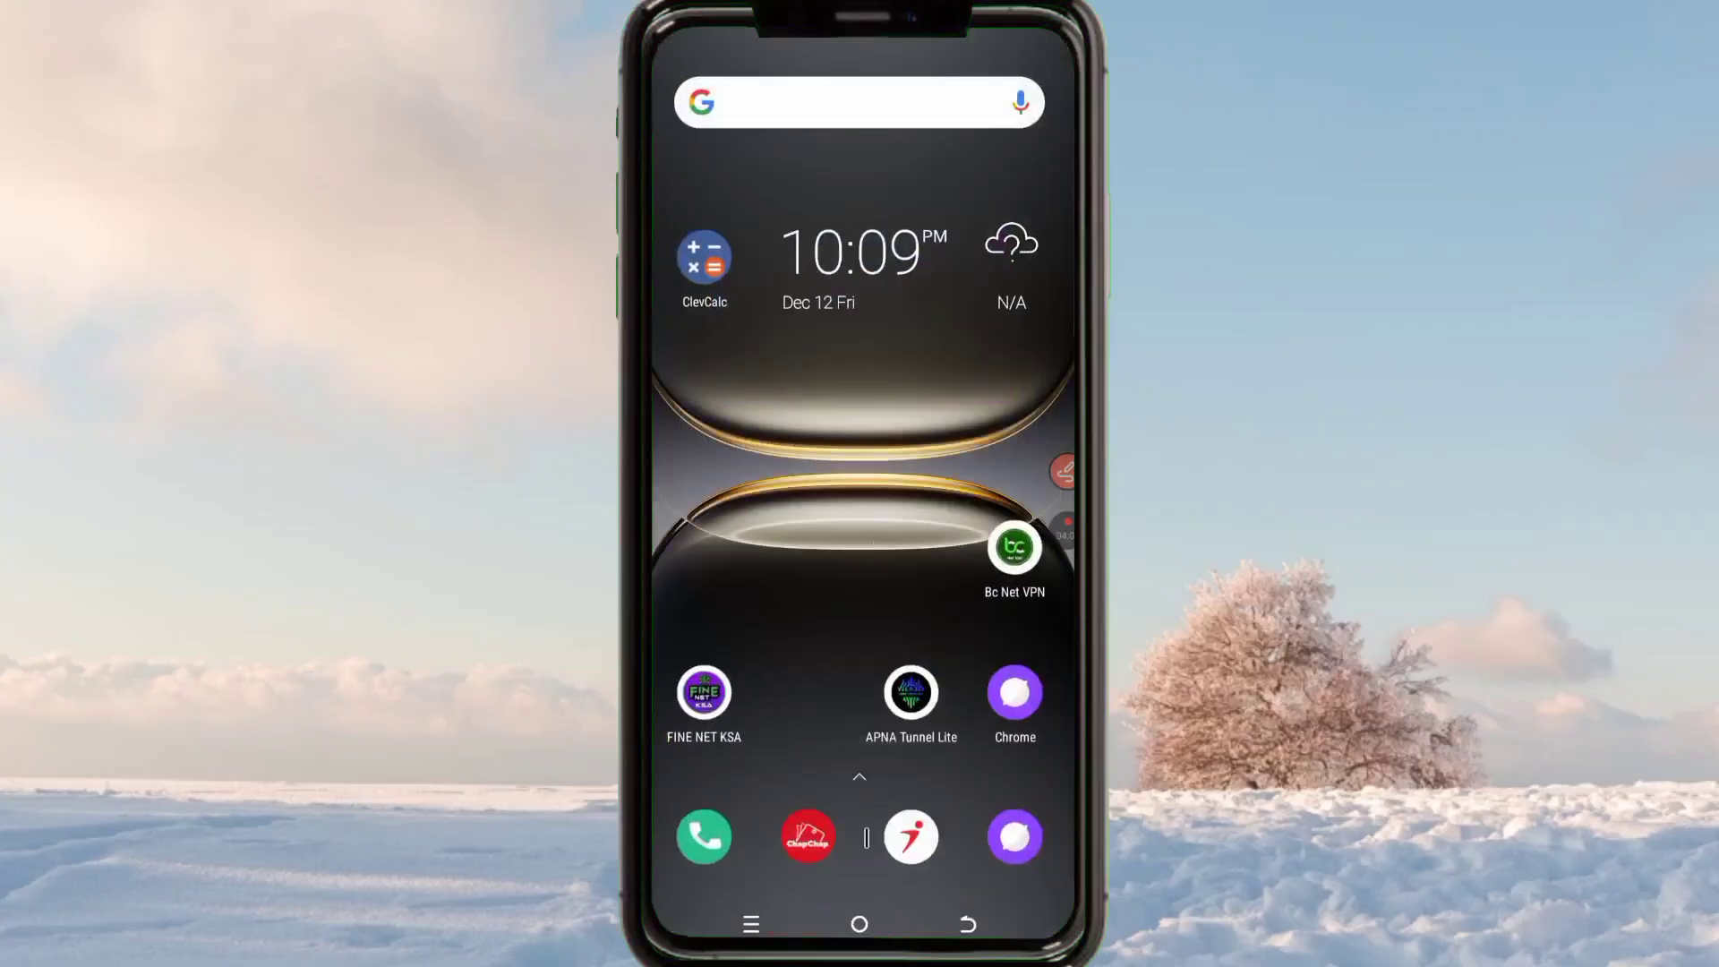
pyautogui.moveTo(868, 904); pyautogui.dragTo(880, 197)
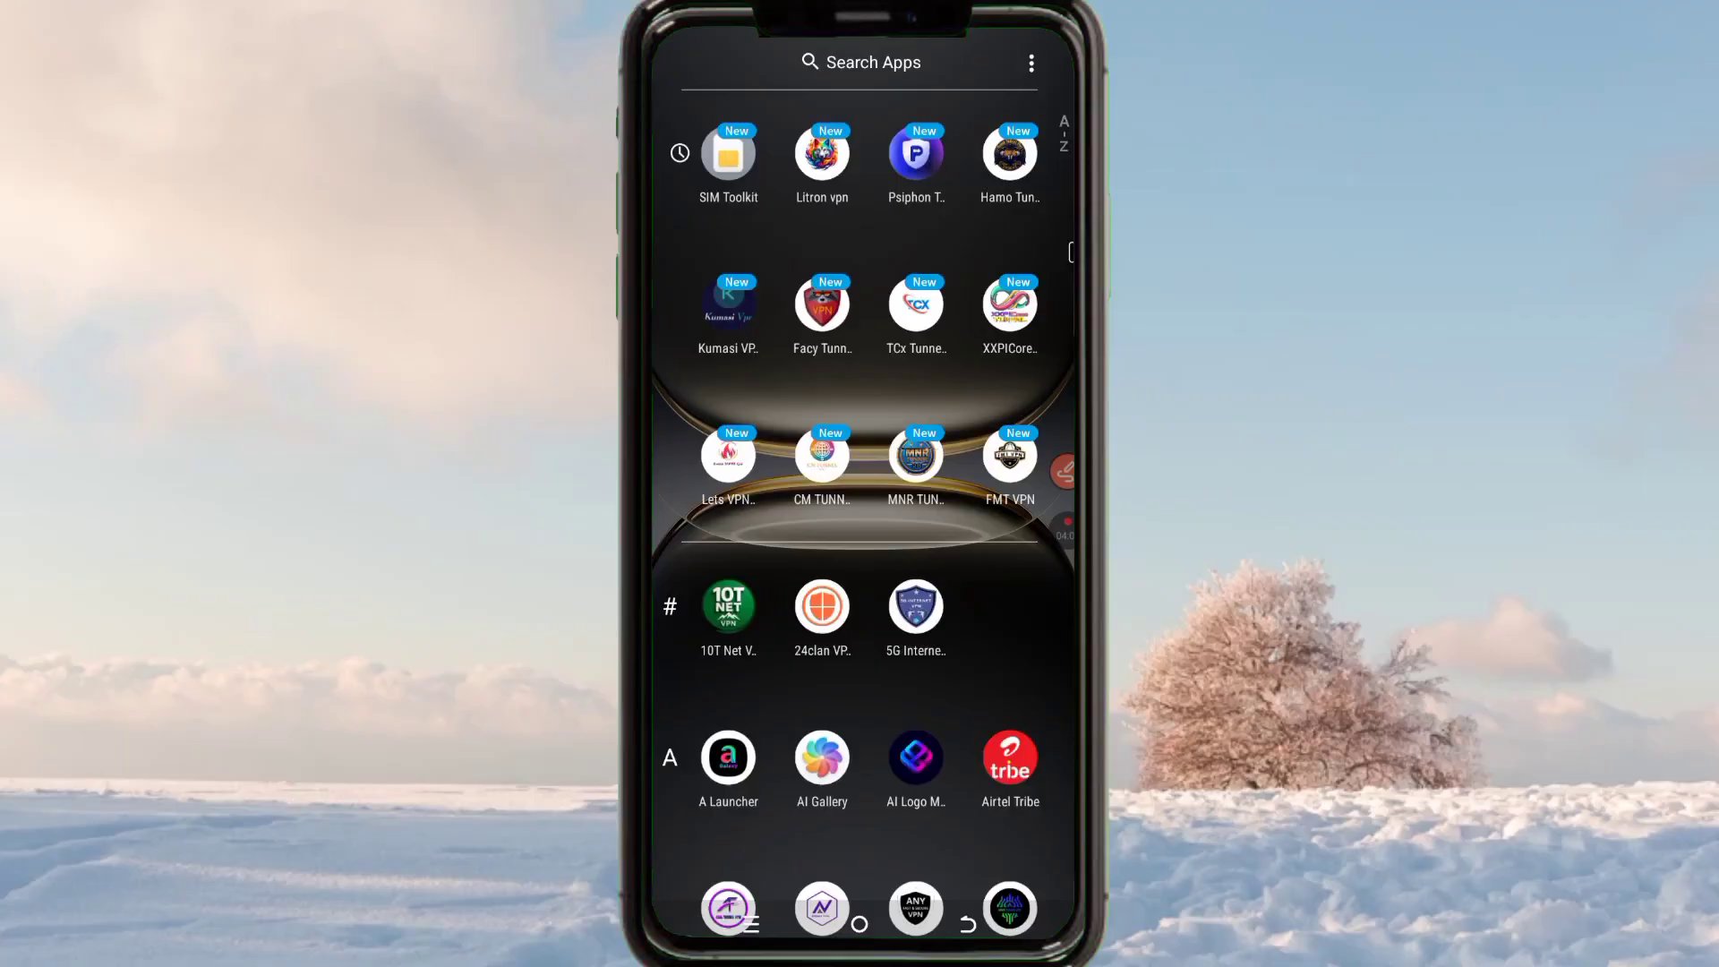
pyautogui.moveTo(1062, 135); pyautogui.dragTo(1050, 327)
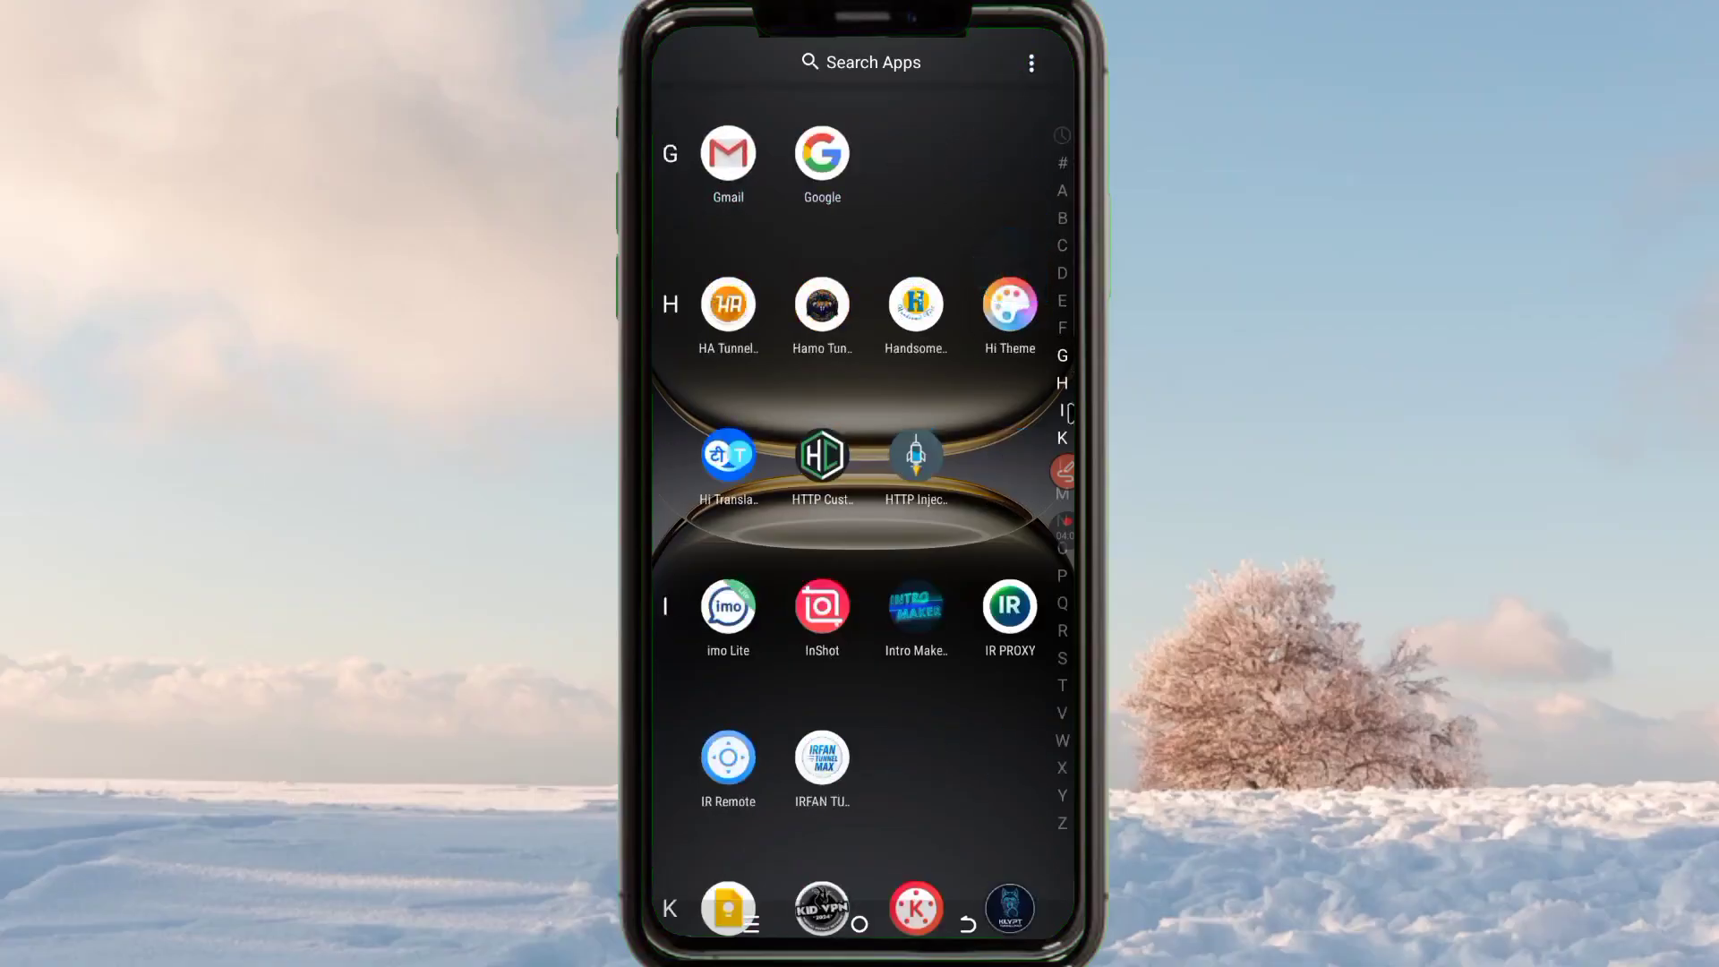
pyautogui.click(1062, 585)
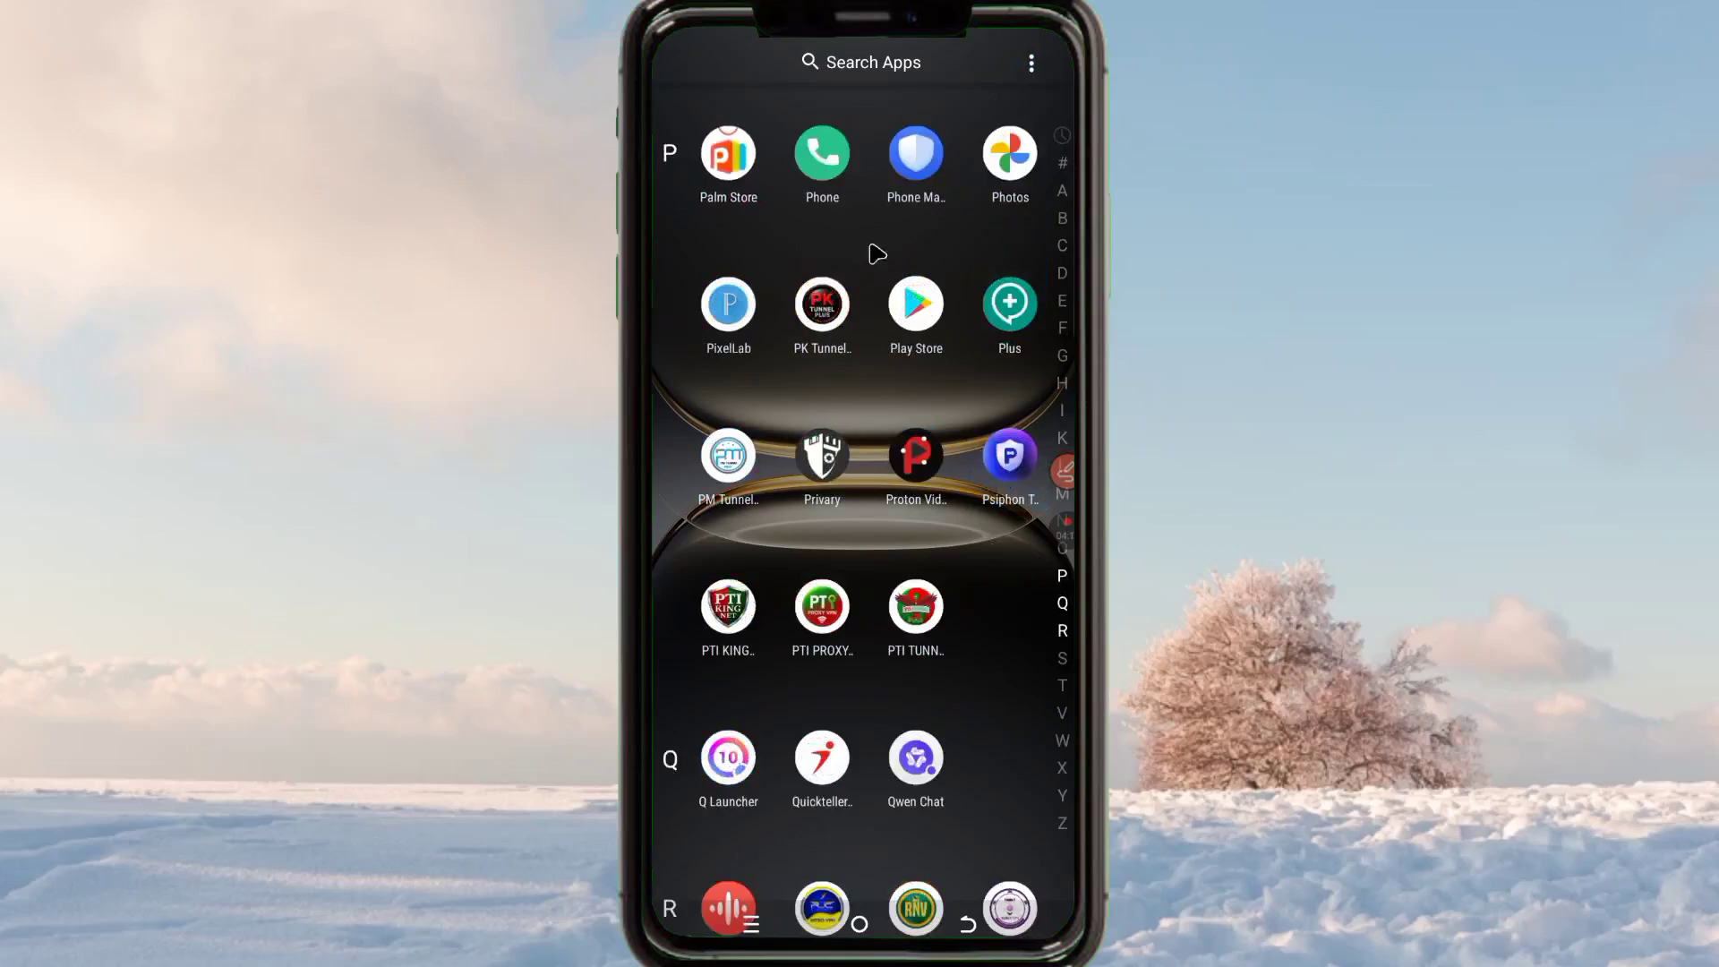
# In Play Store, replace the custom udp query with a search for 'notes'
pyautogui.click(917, 315)
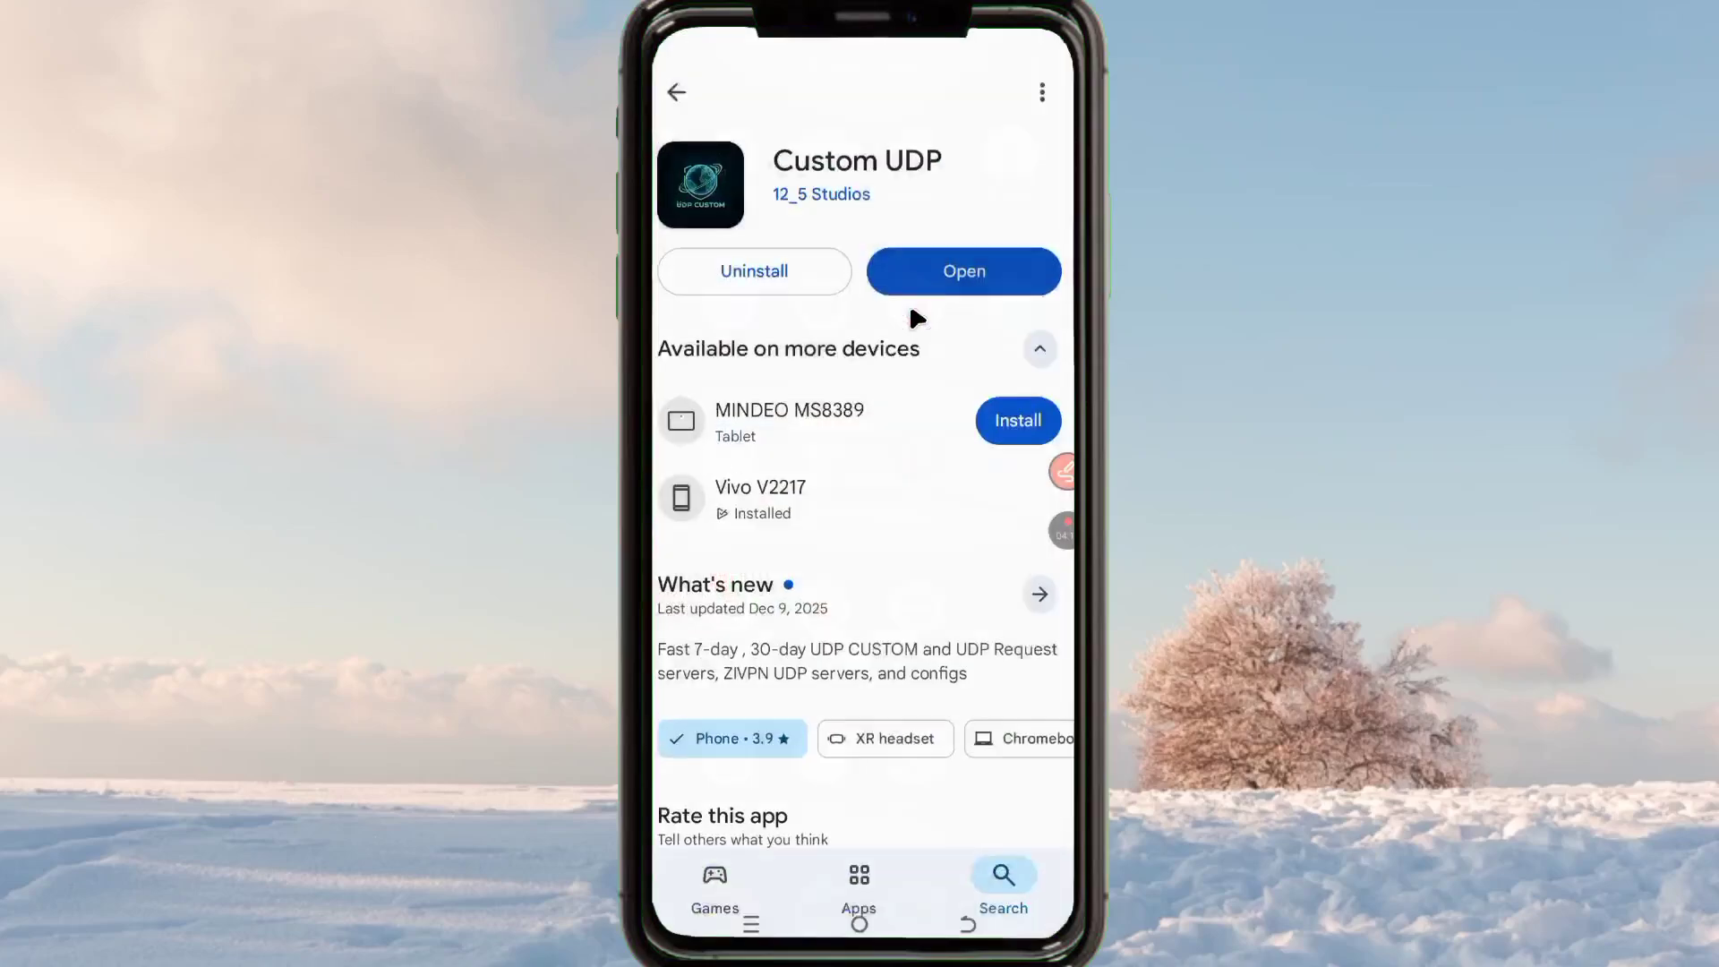
pyautogui.click(686, 70)
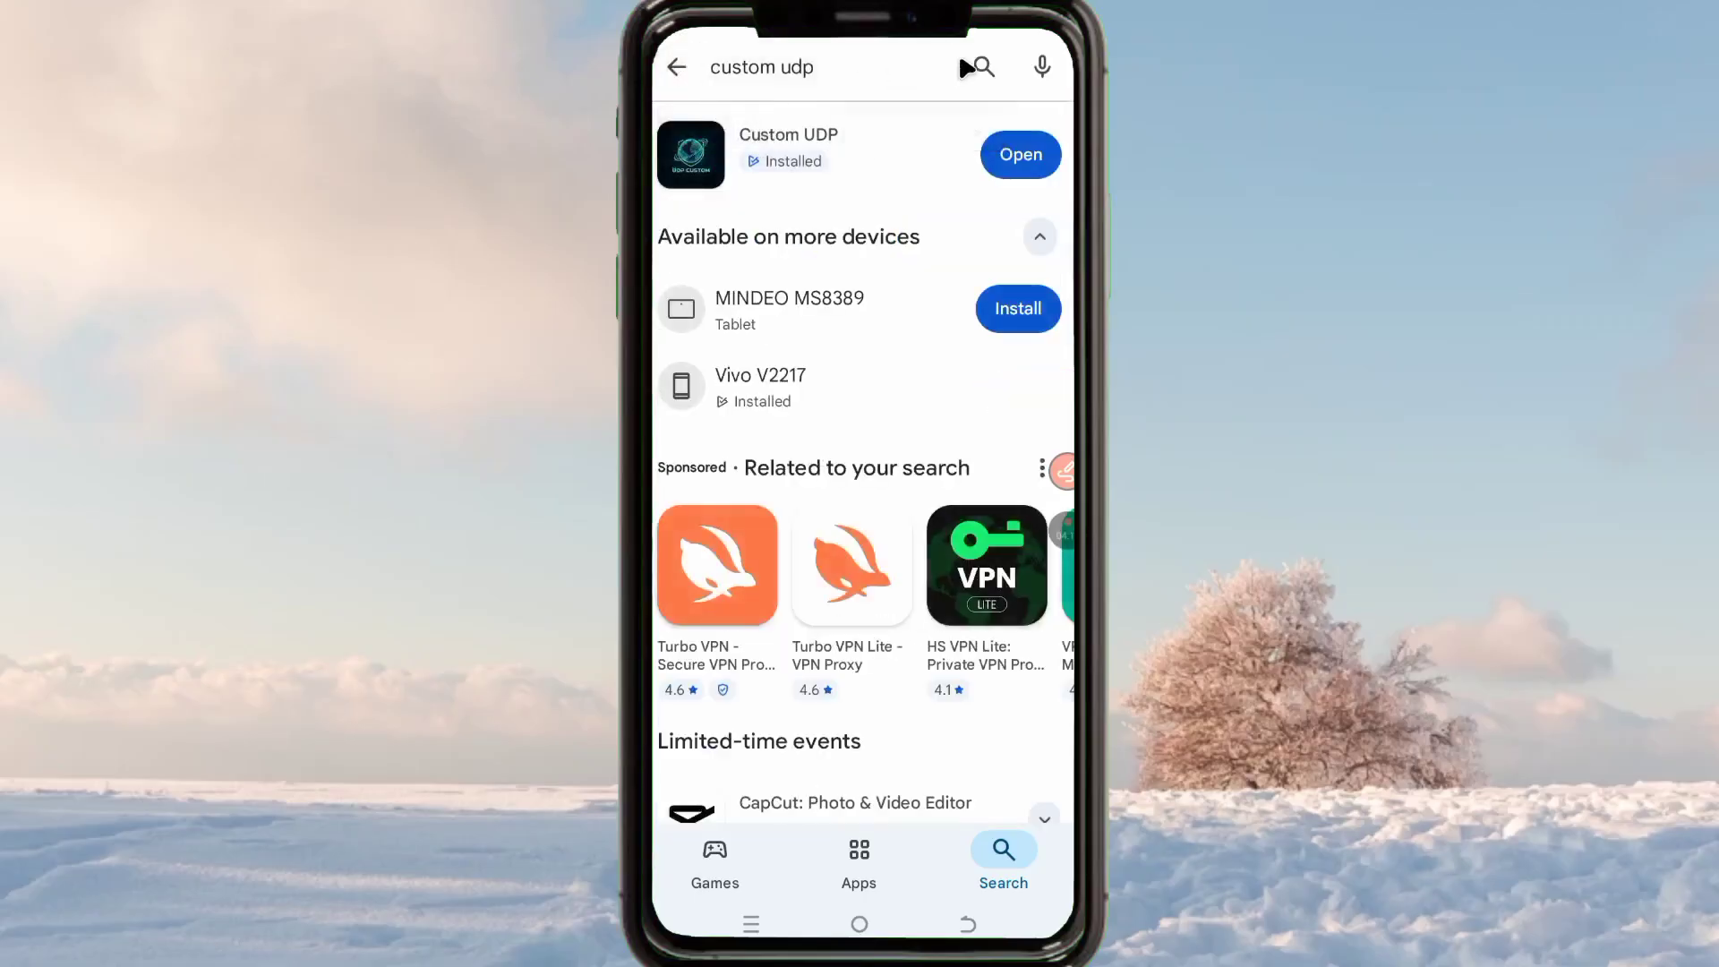
pyautogui.click(976, 67)
pyautogui.click(1041, 67)
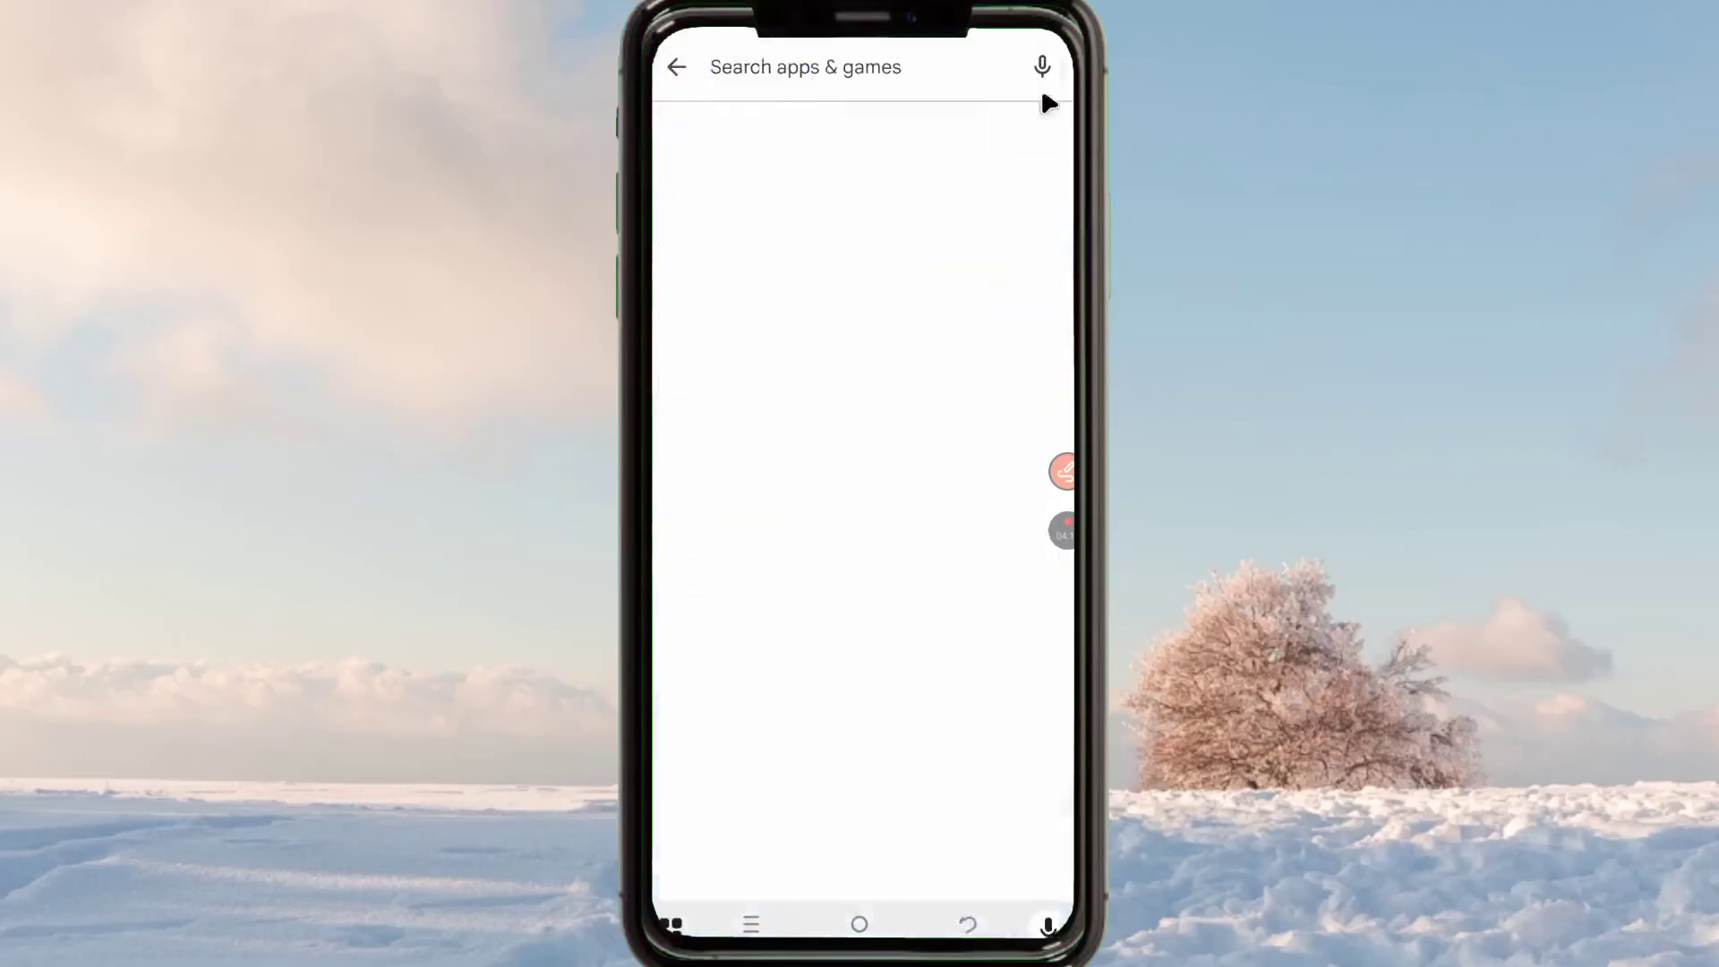
pyautogui.click(944, 799)
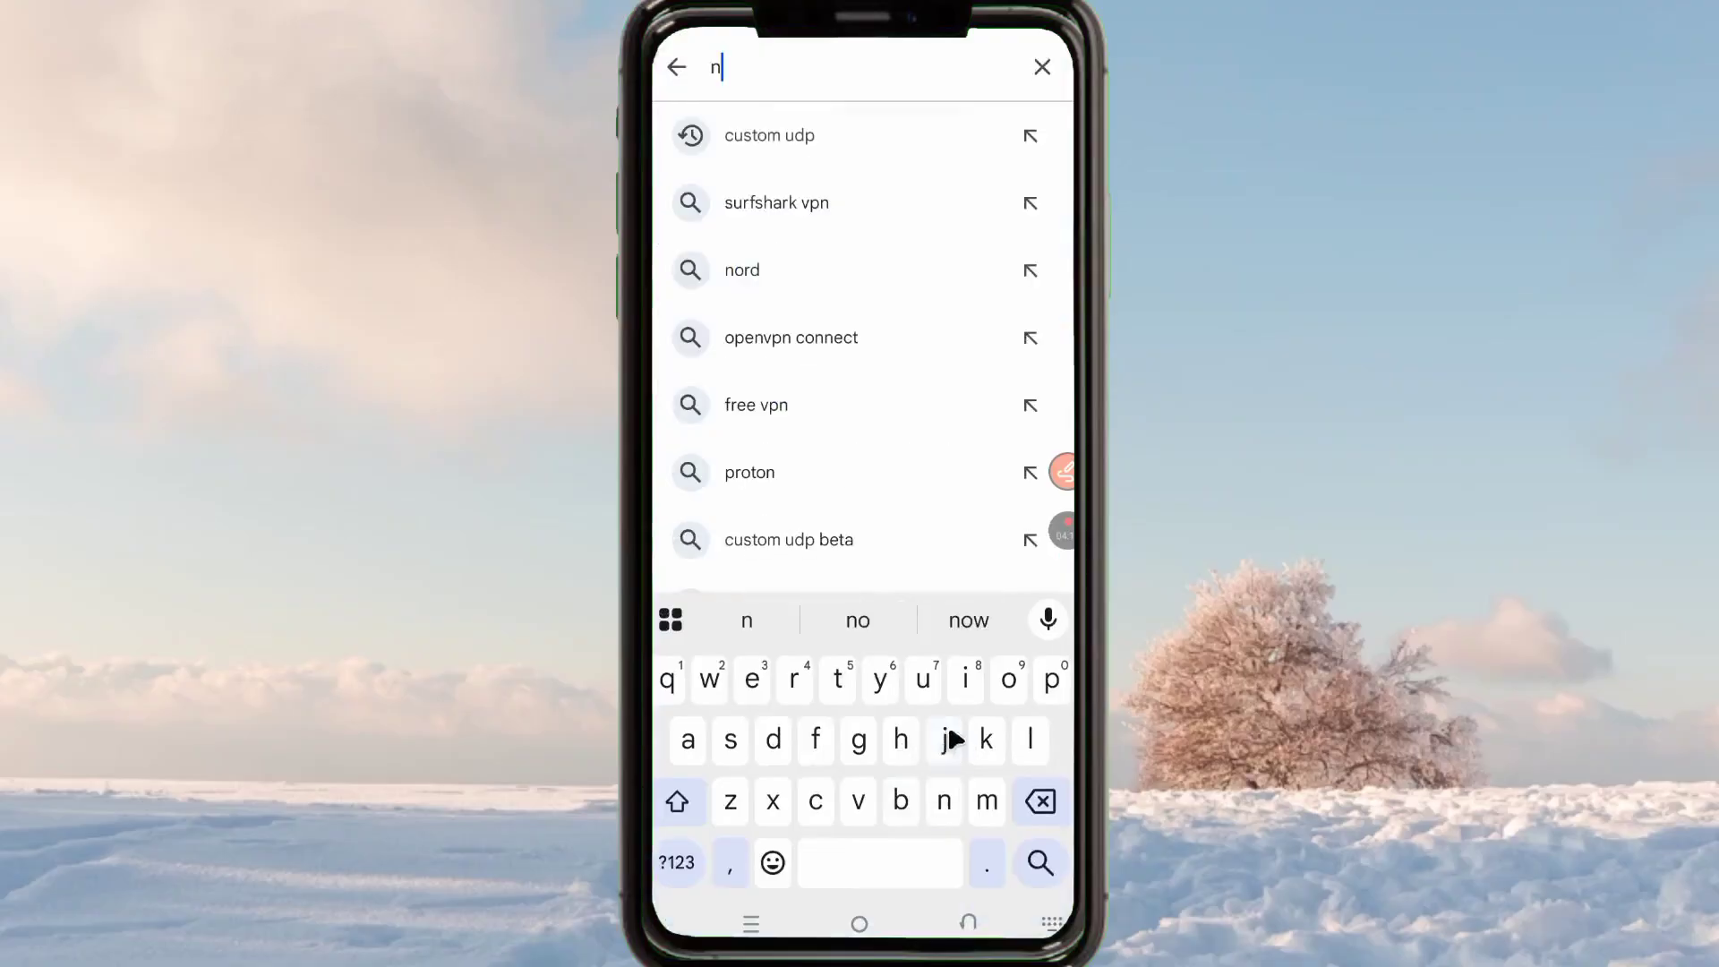
pyautogui.click(1009, 679)
pyautogui.click(838, 679)
pyautogui.click(753, 678)
pyautogui.click(732, 737)
pyautogui.click(805, 135)
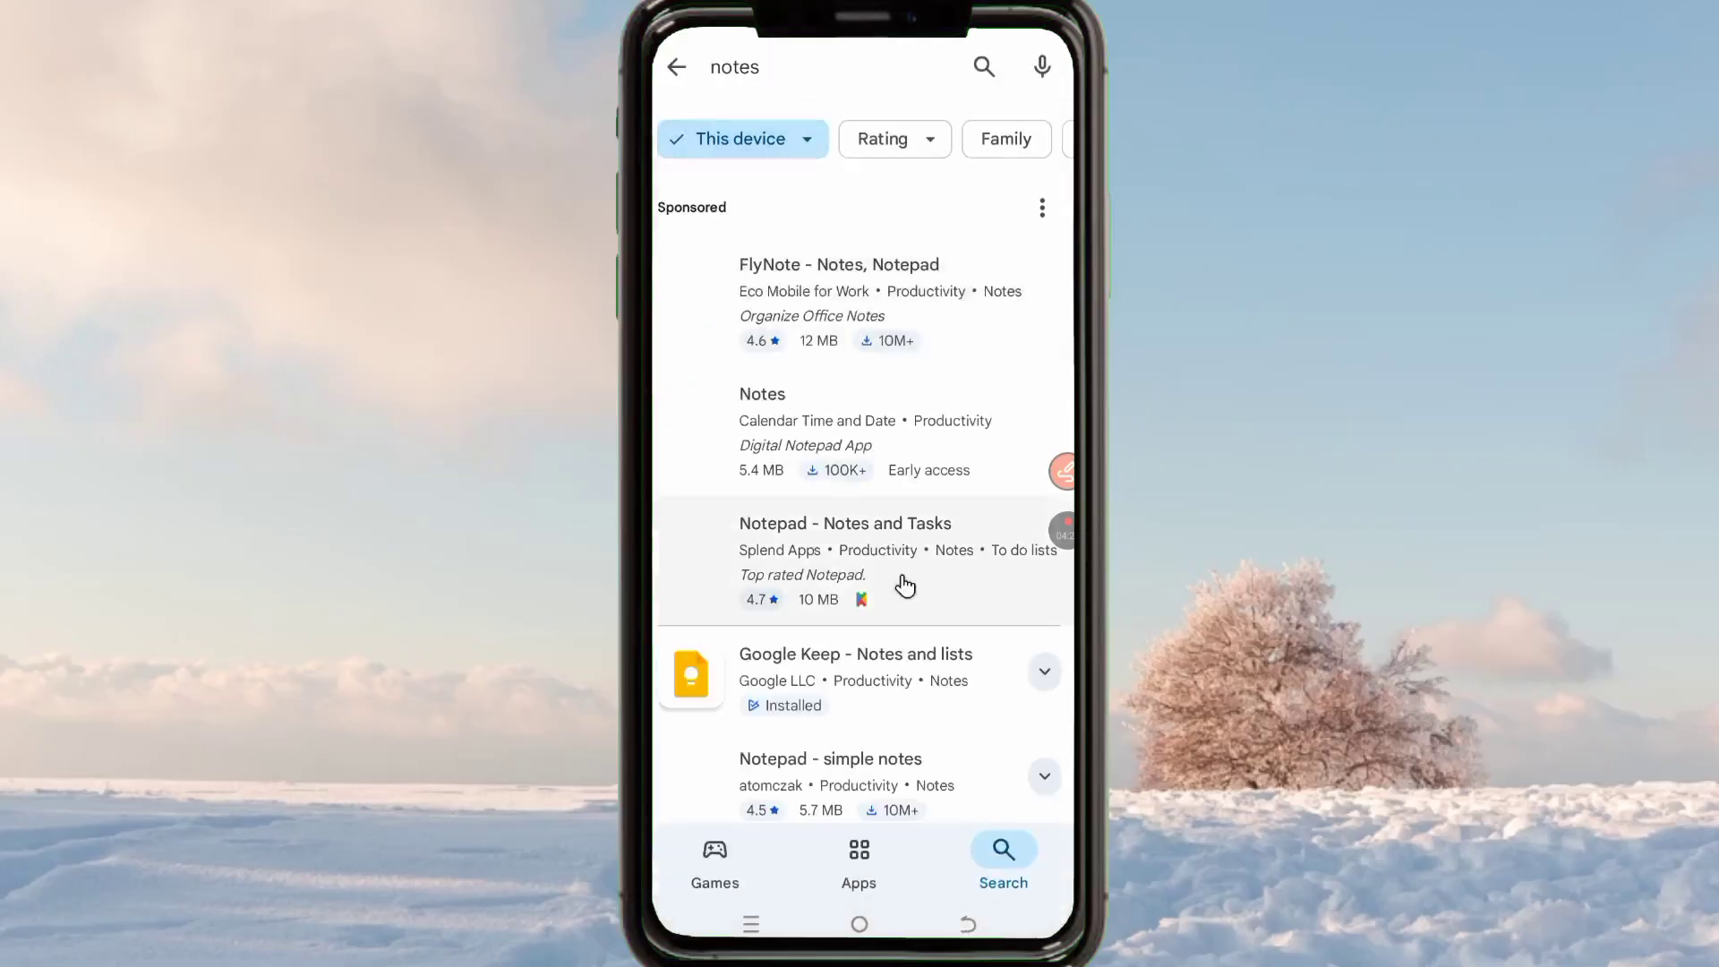
# View Google Keep's store page, then return to the app drawer
pyautogui.click(868, 681)
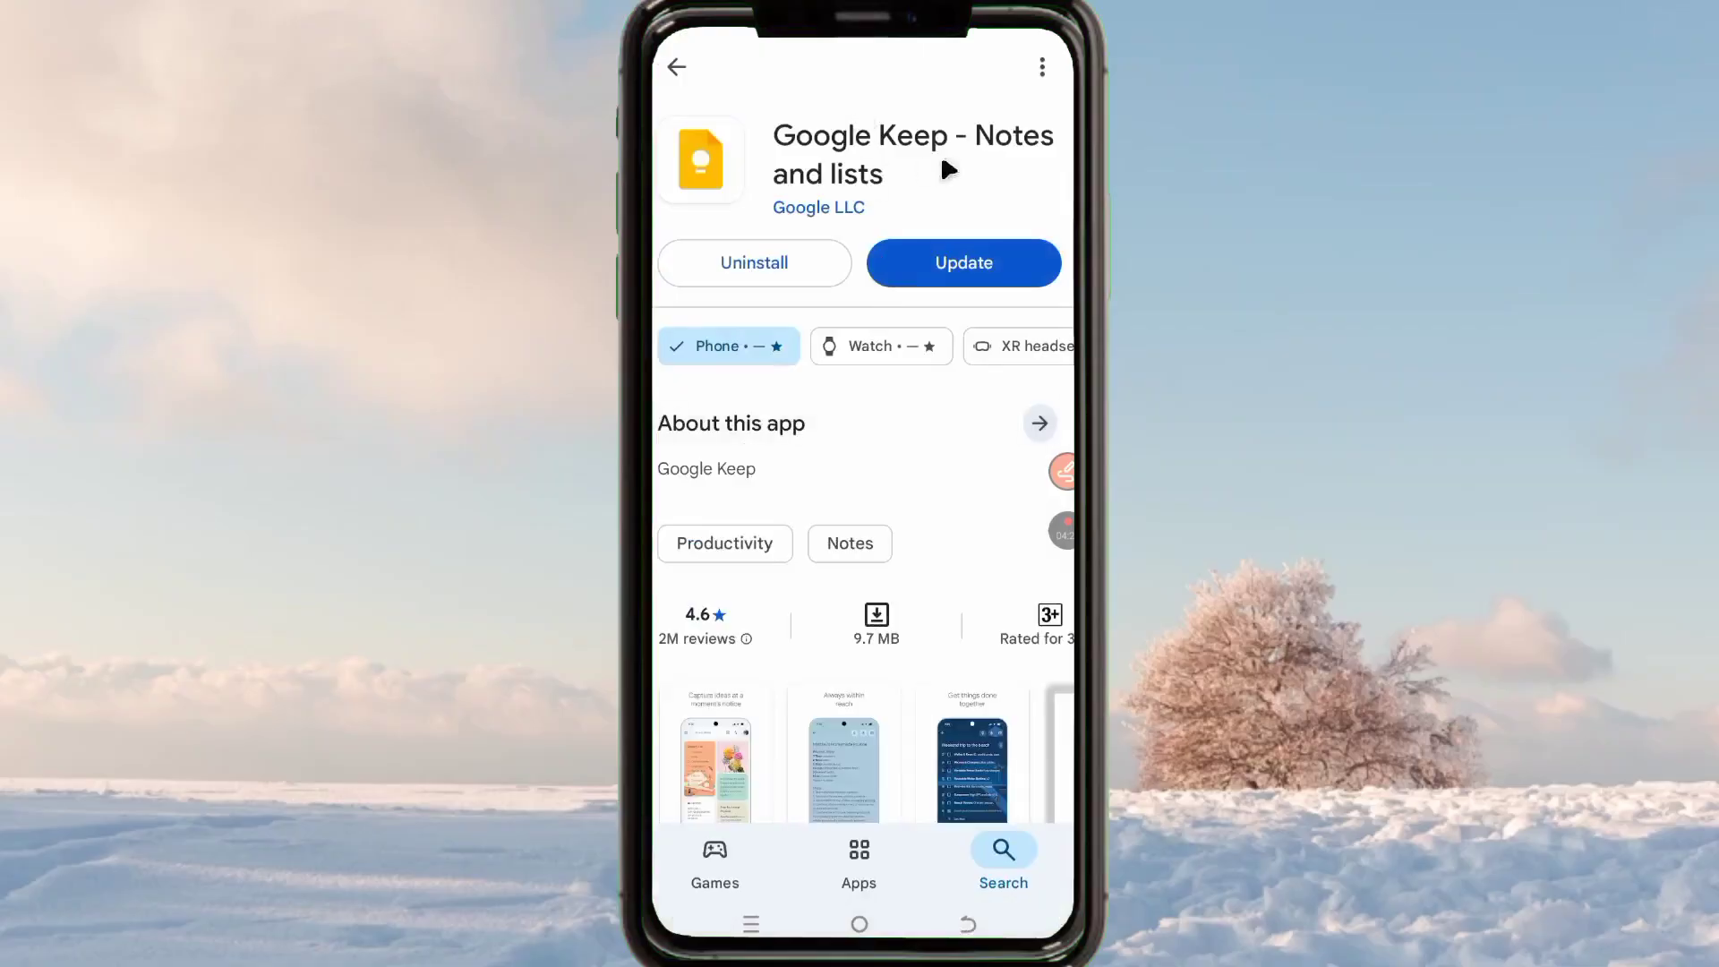
pyautogui.click(861, 923)
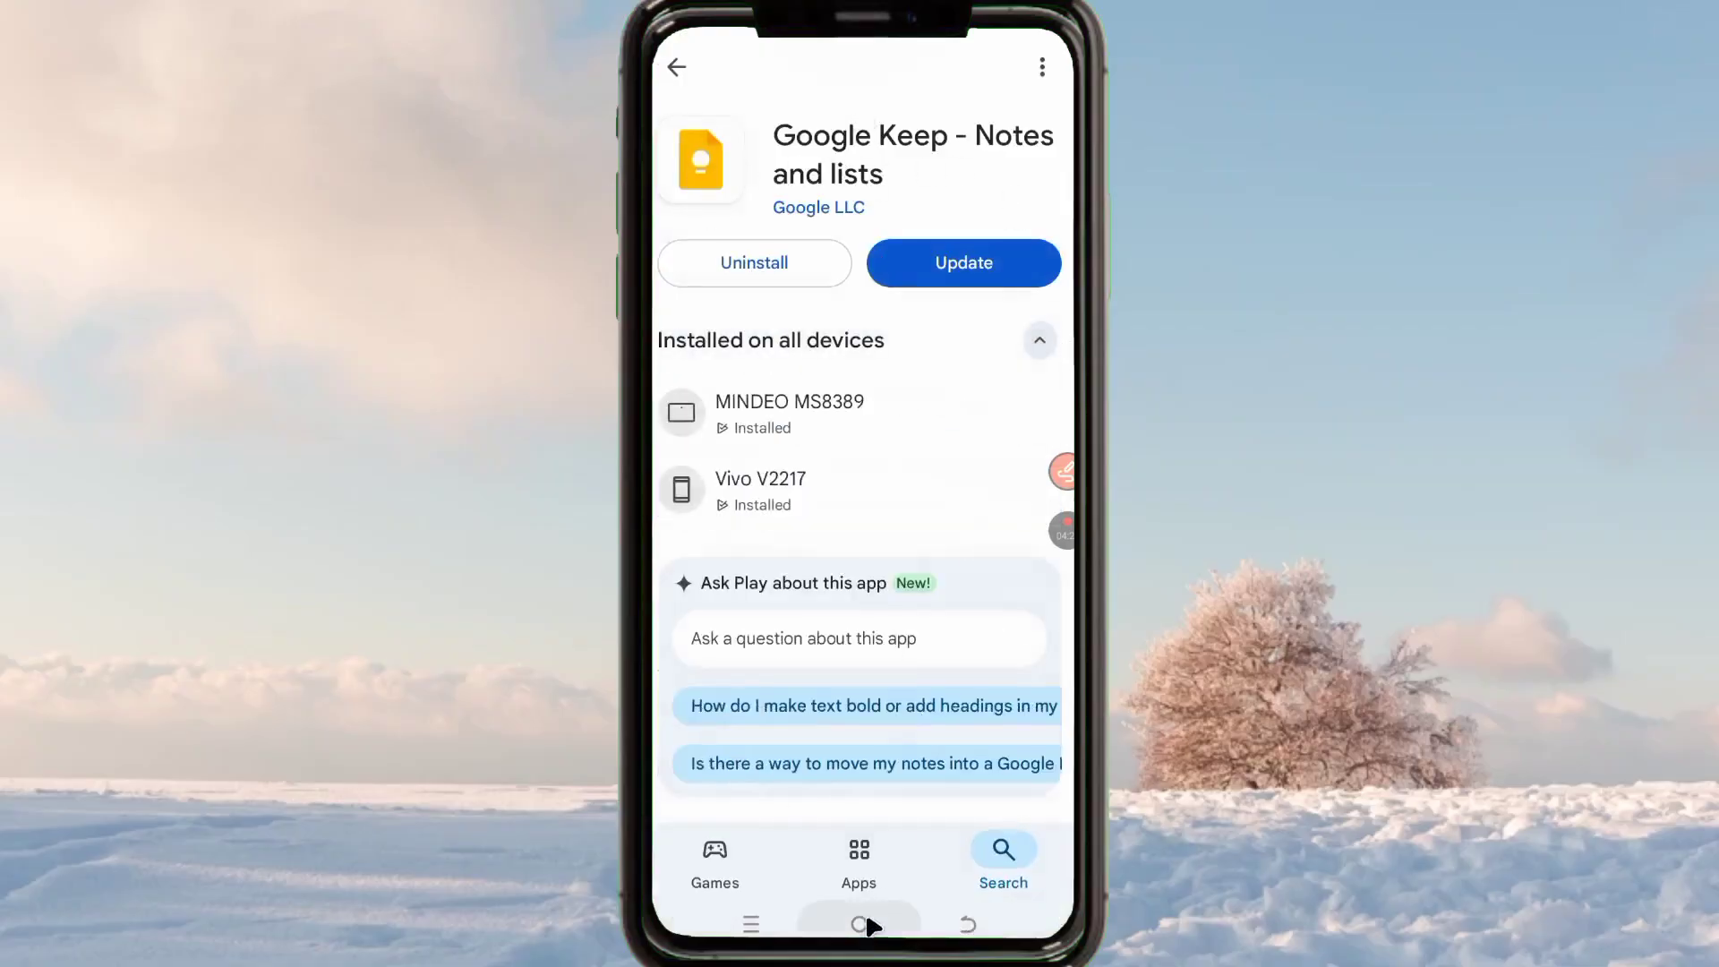
pyautogui.moveTo(1009, 764); pyautogui.dragTo(771, 284)
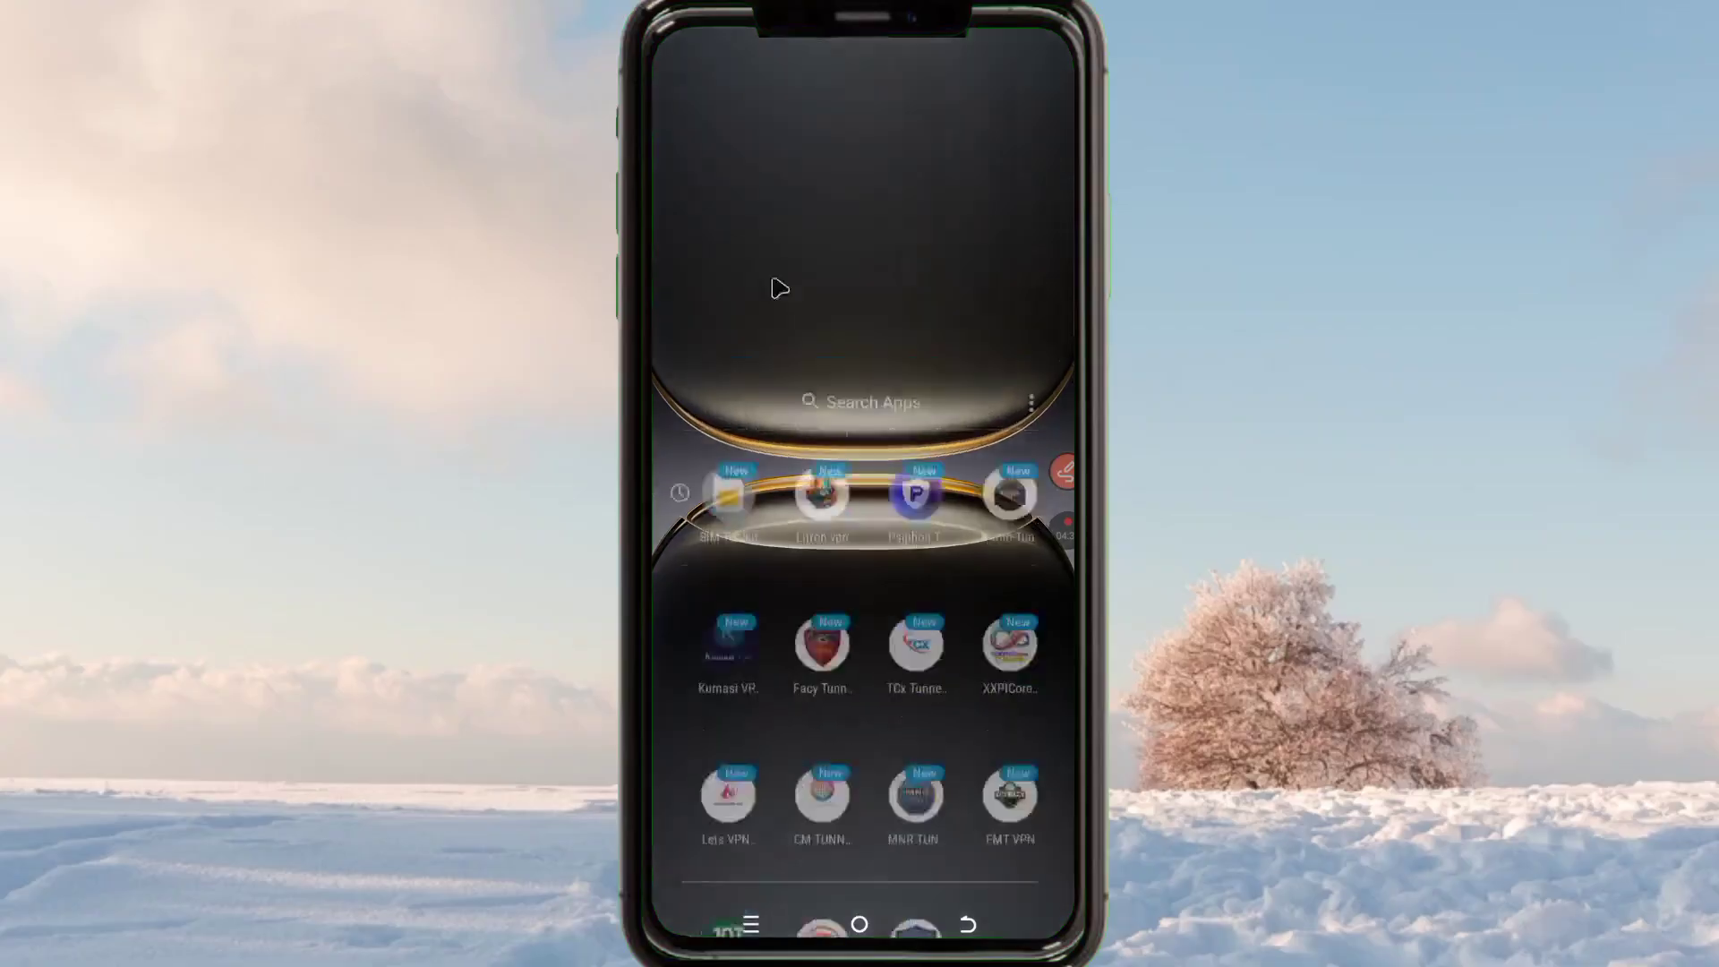
# Launch Notepad and paste the ZIVPNnew73 account details into a new note
pyautogui.click(1065, 456)
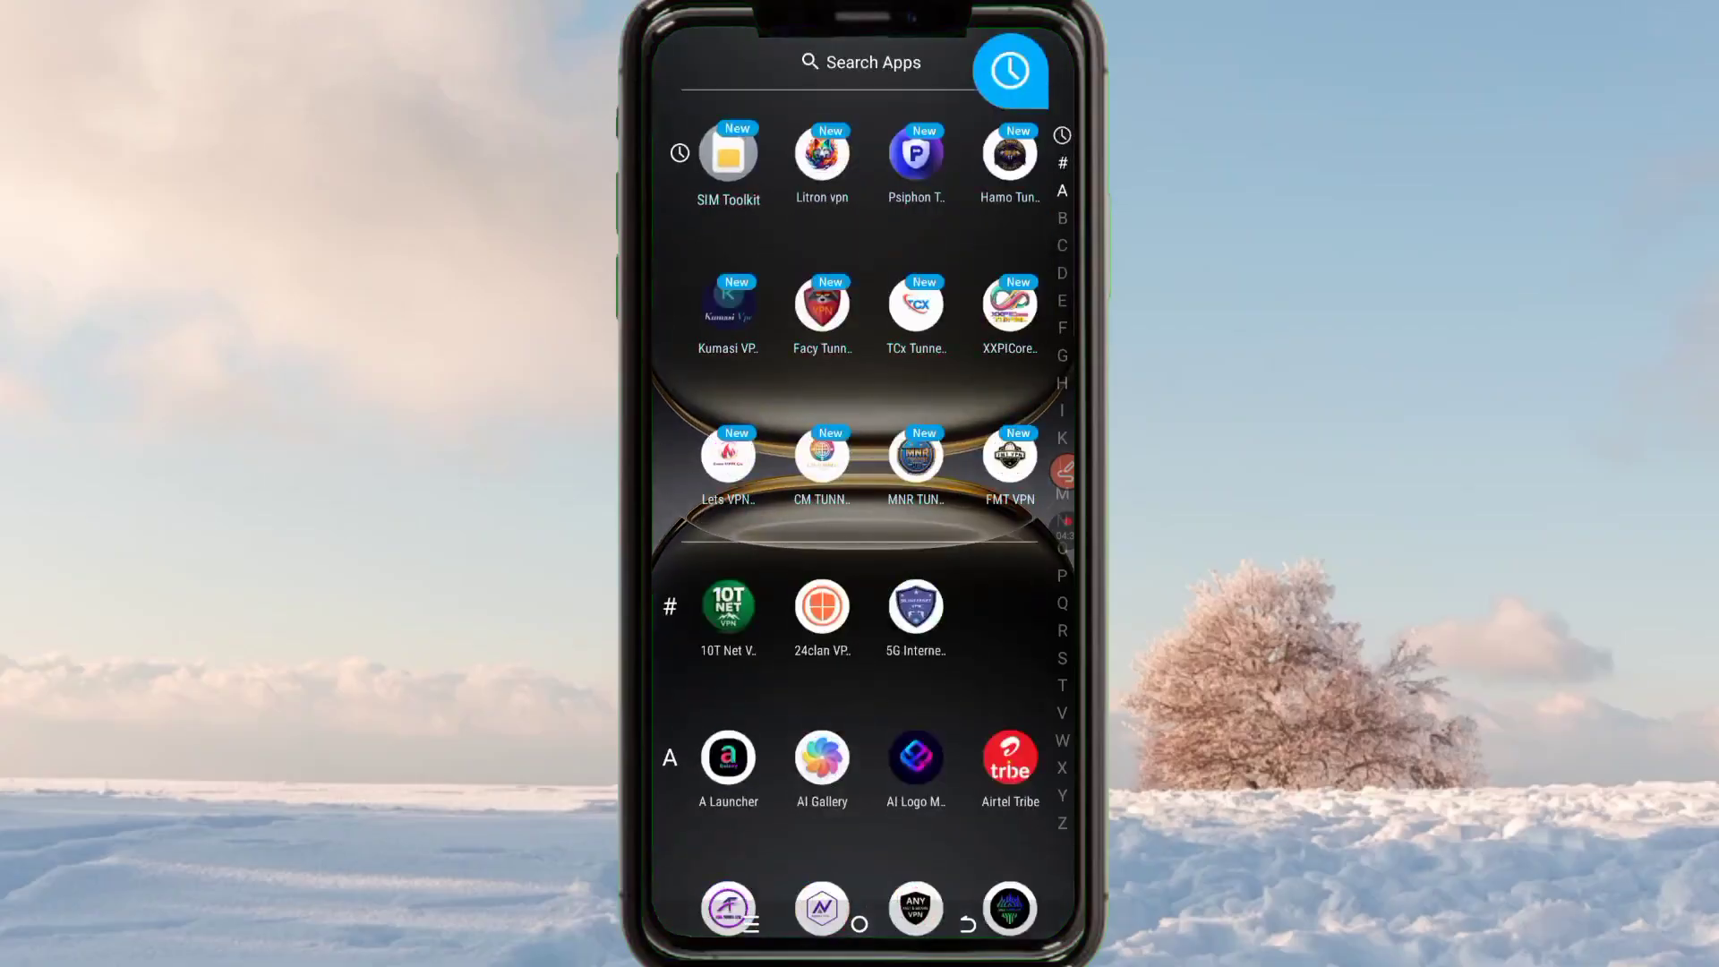
pyautogui.moveTo(1067, 587); pyautogui.dragTo(1063, 521)
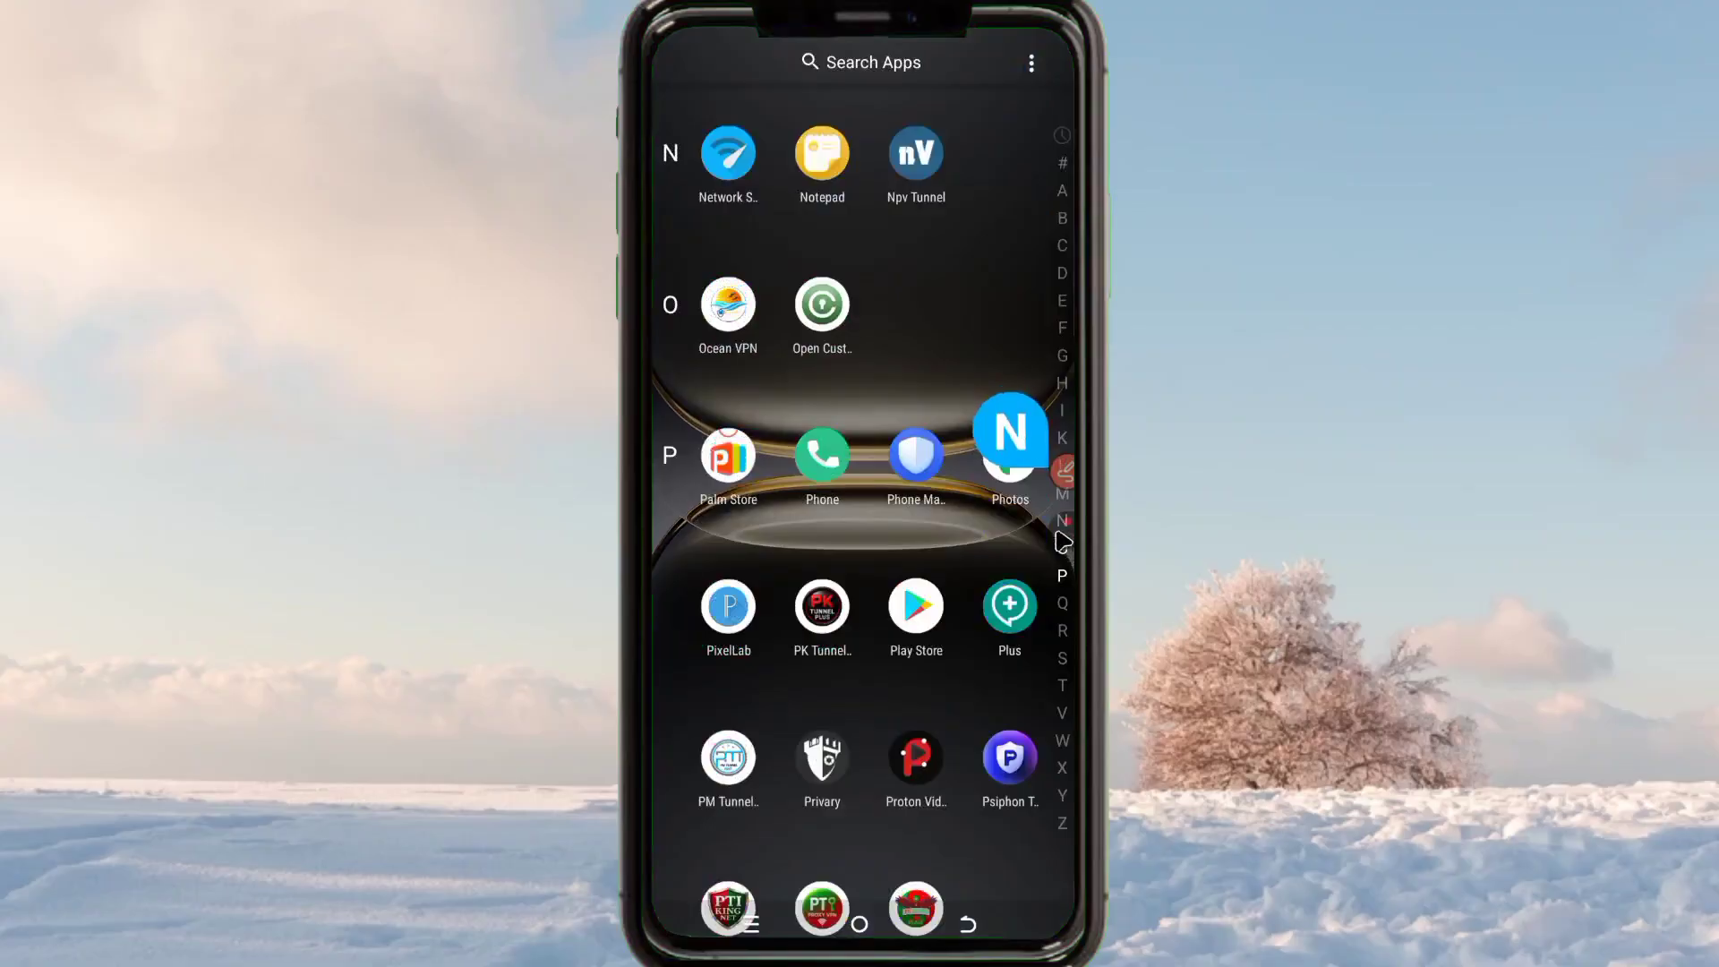
pyautogui.click(814, 165)
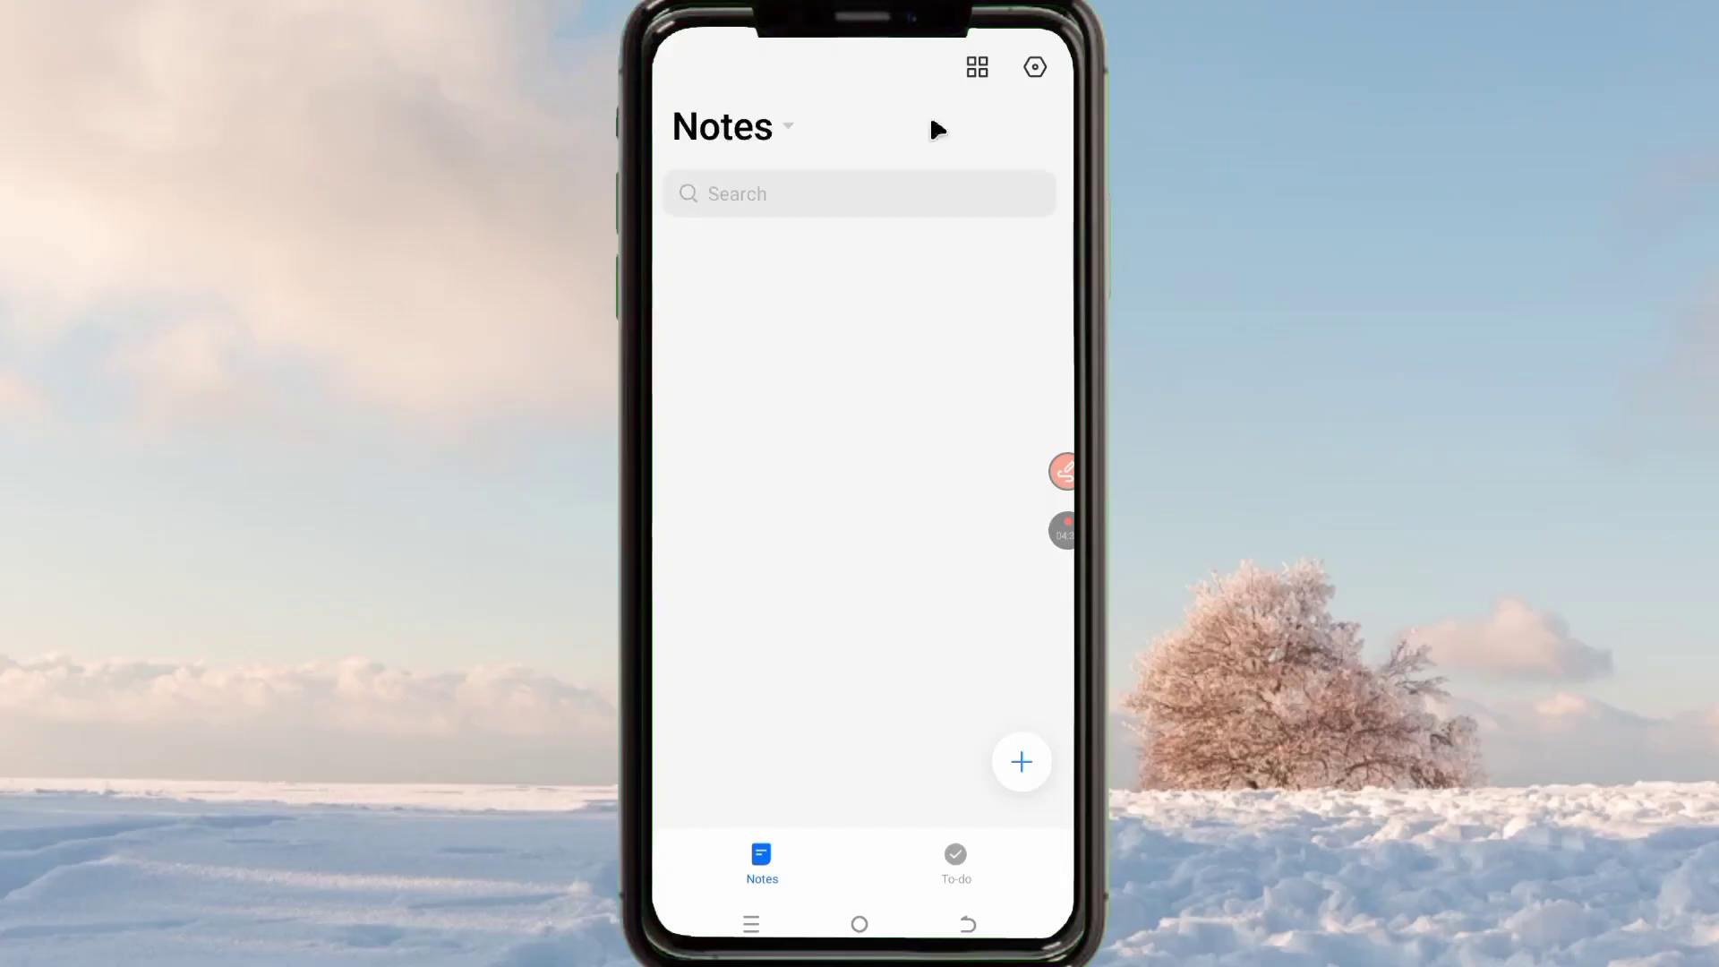
pyautogui.click(1021, 762)
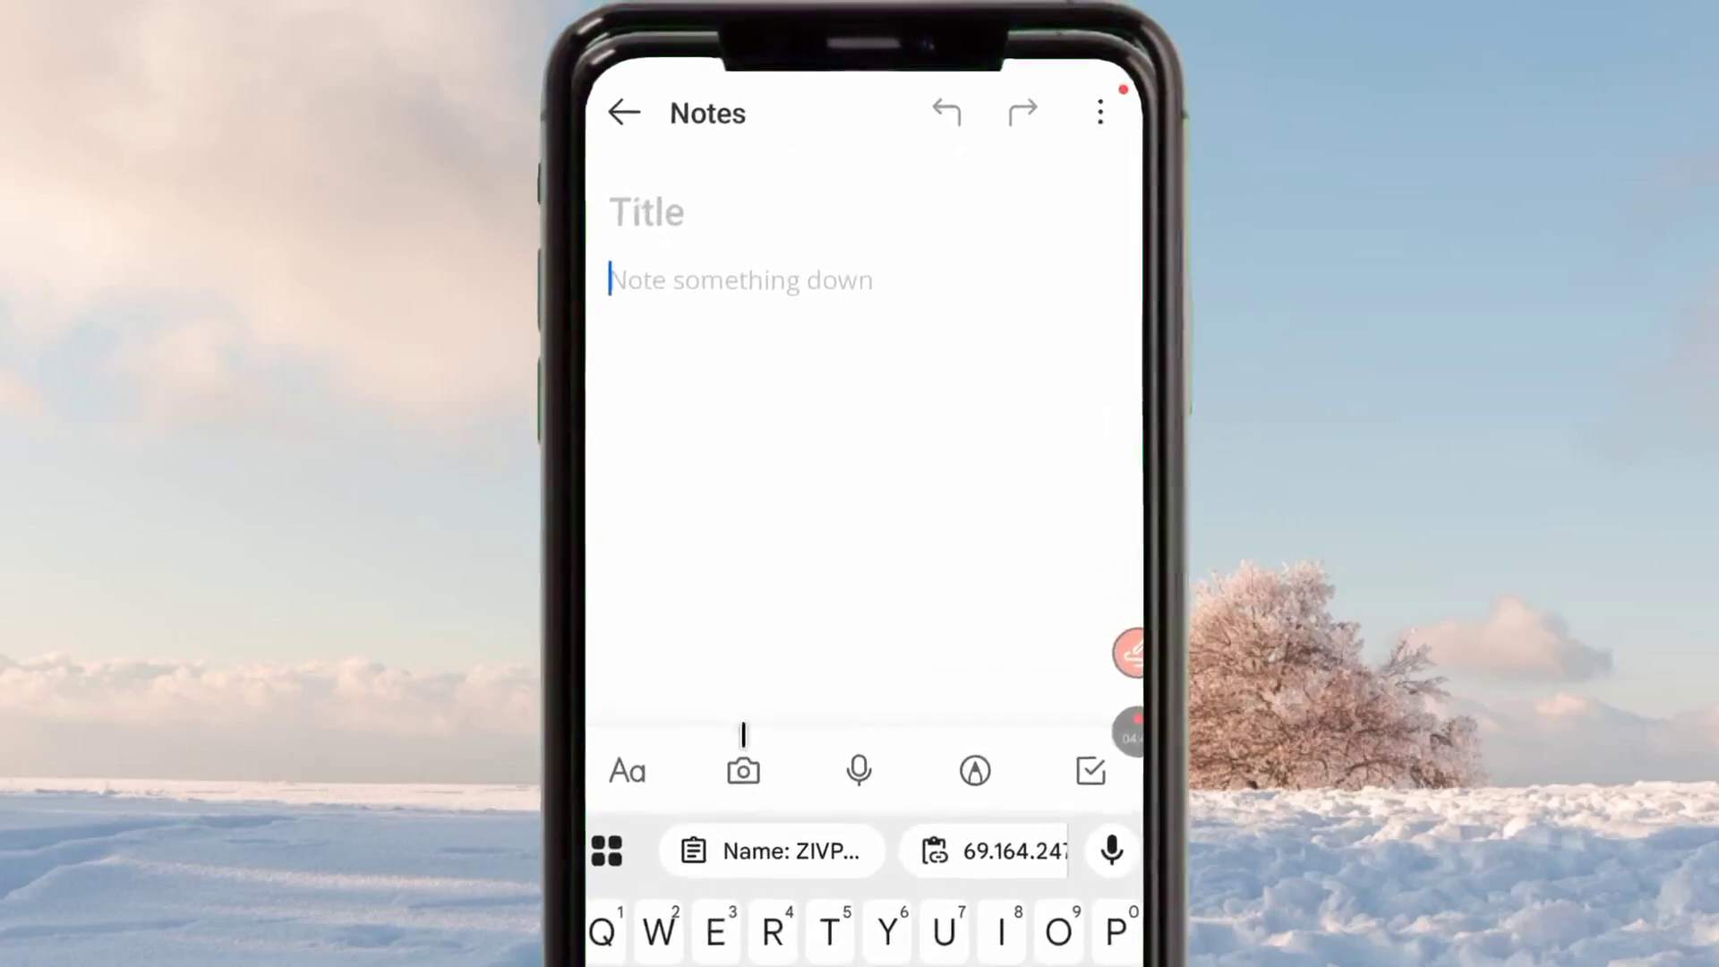
pyautogui.click(781, 879)
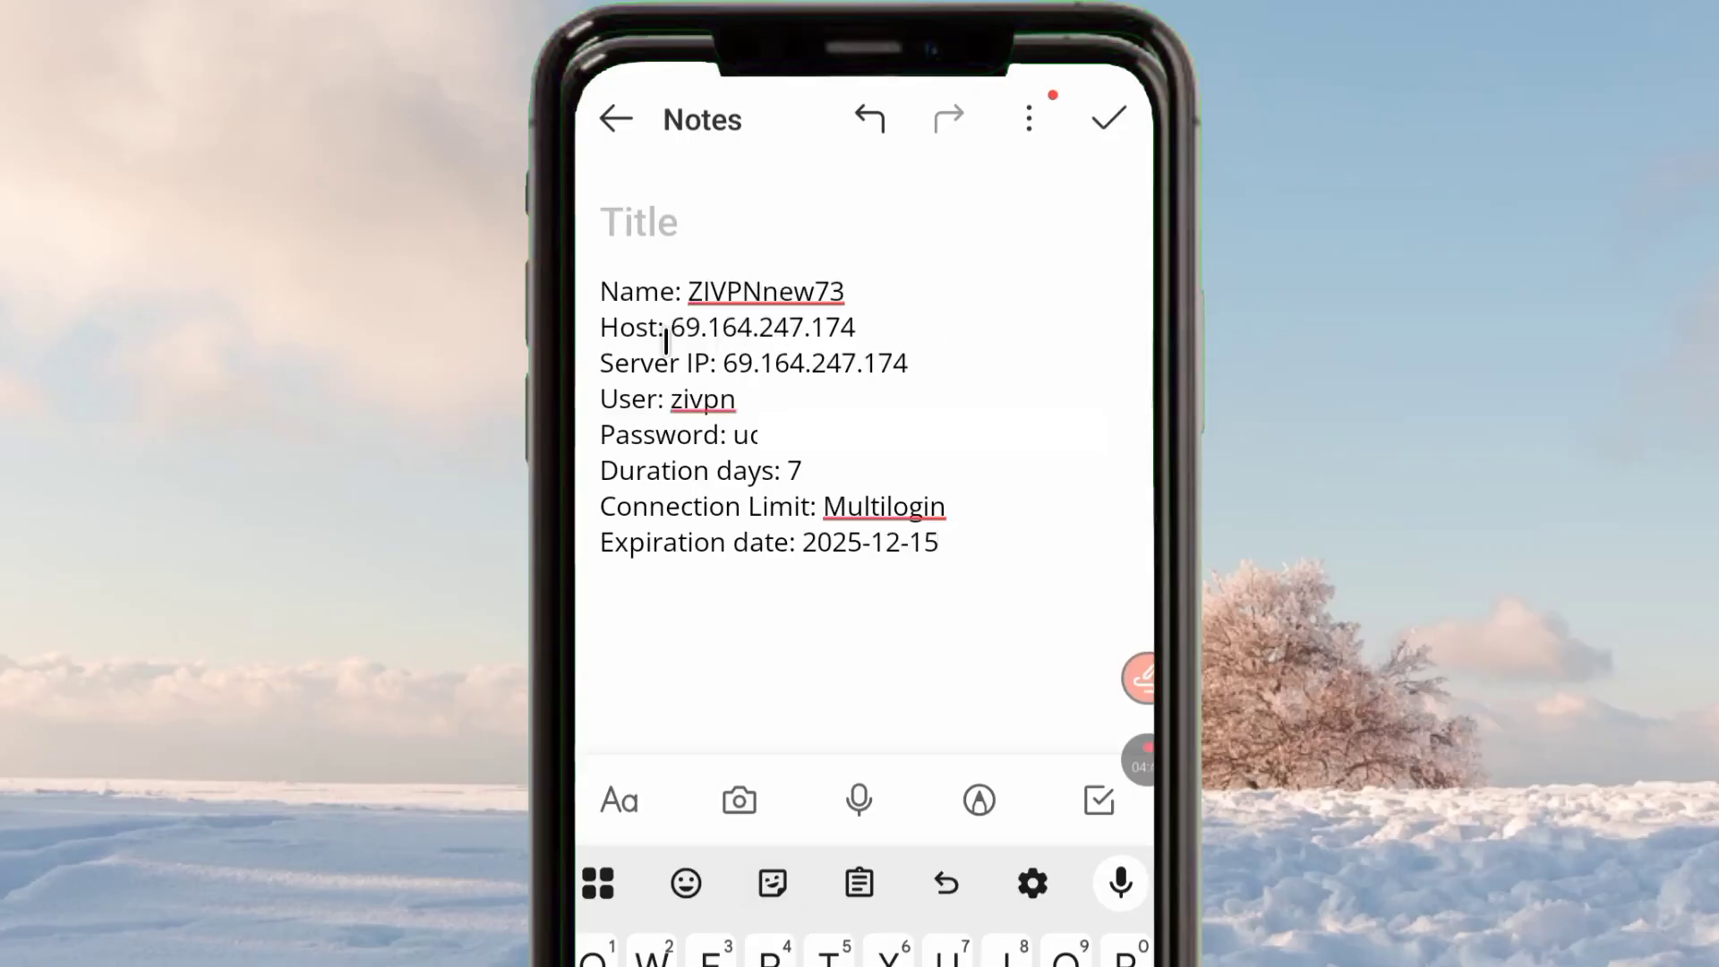
# Copy the host IP 69.164.247.174 from the note
pyautogui.click(666, 328)
pyautogui.moveTo(671, 328); pyautogui.dragTo(856, 326)
pyautogui.rightClick(794, 334)
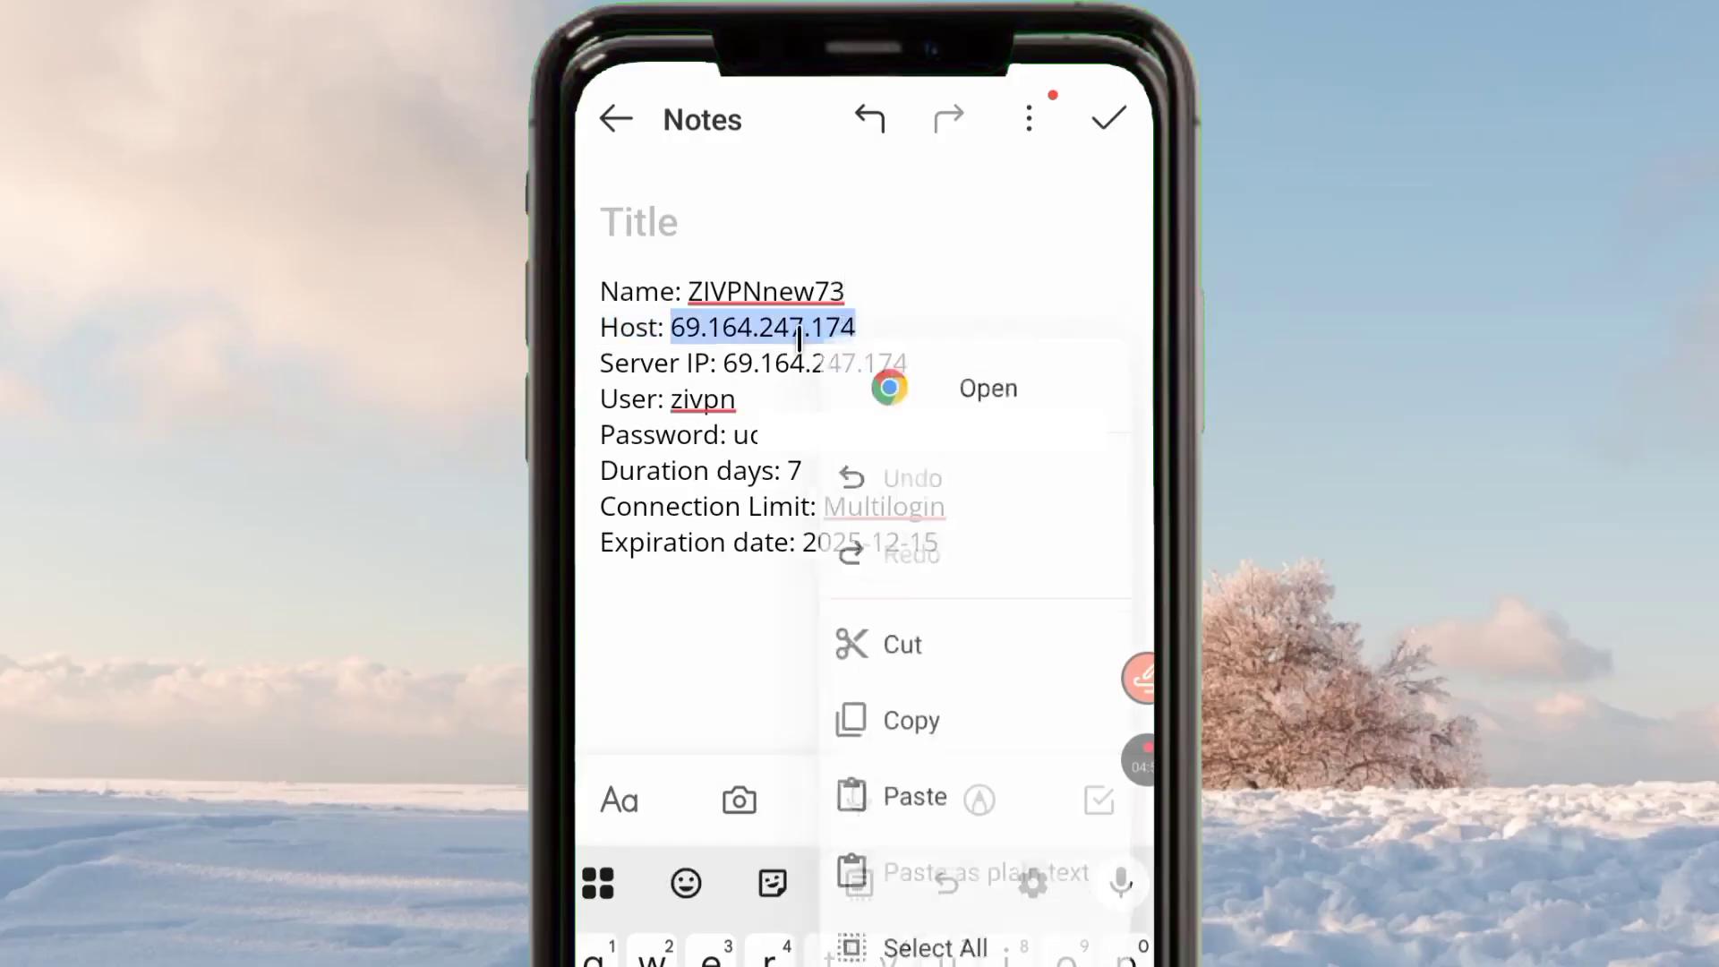
pyautogui.click(951, 744)
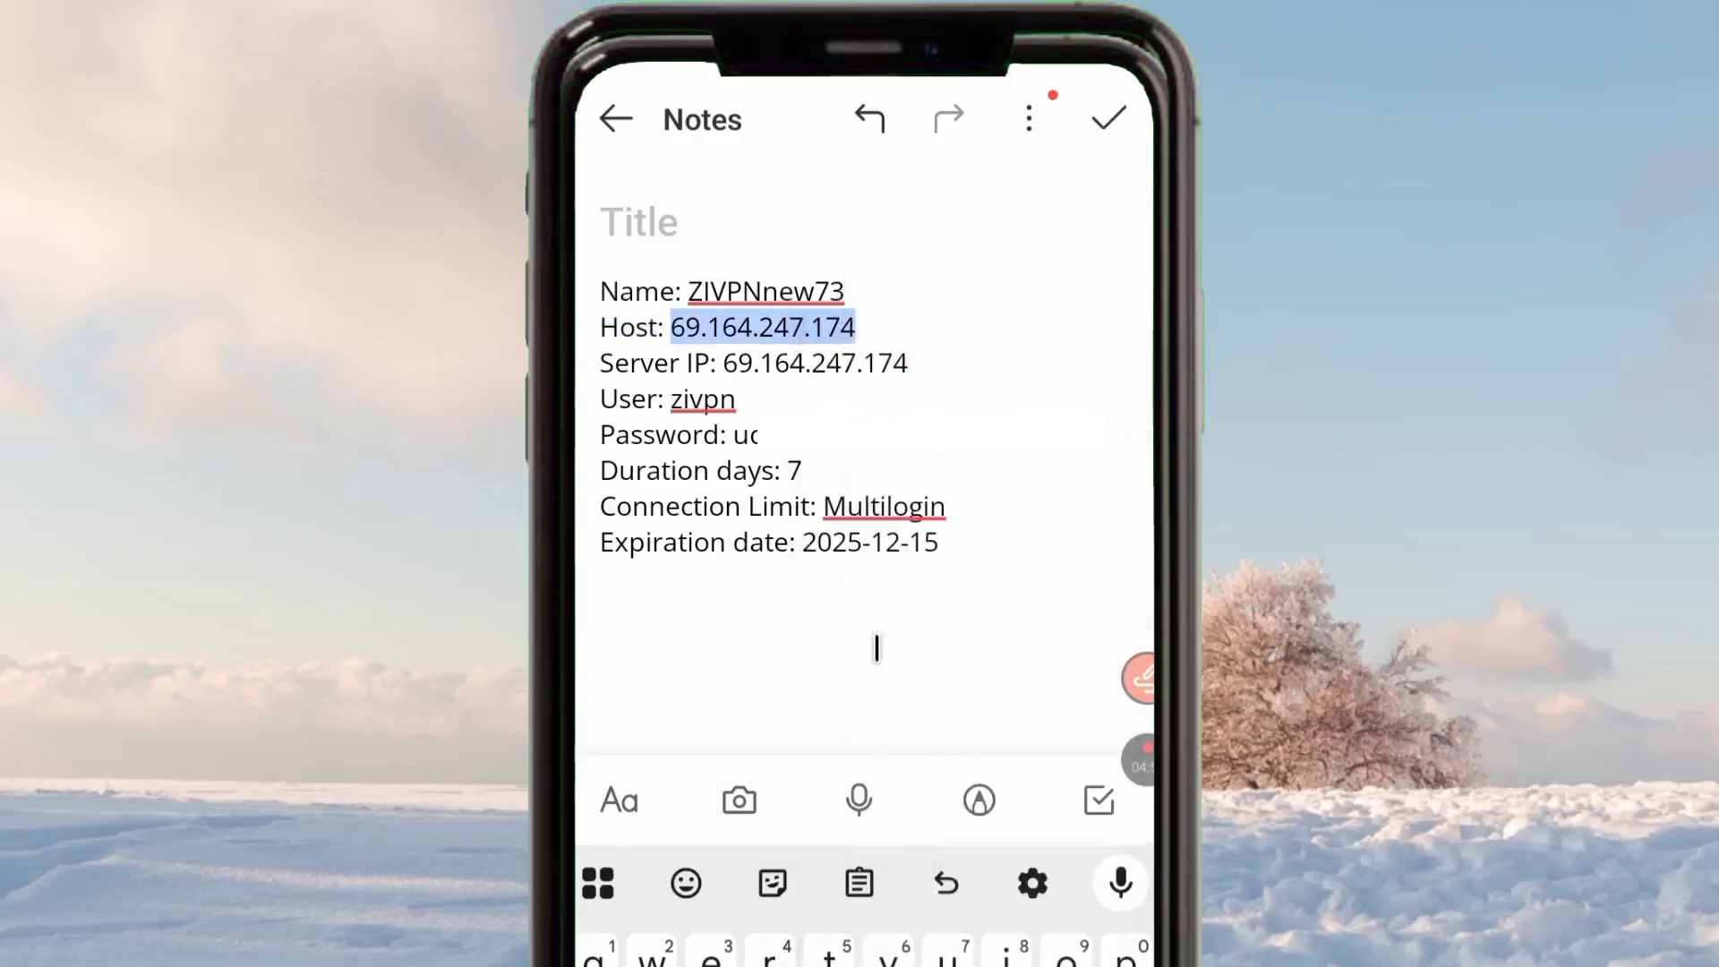
pyautogui.hotkey('alt', 's')
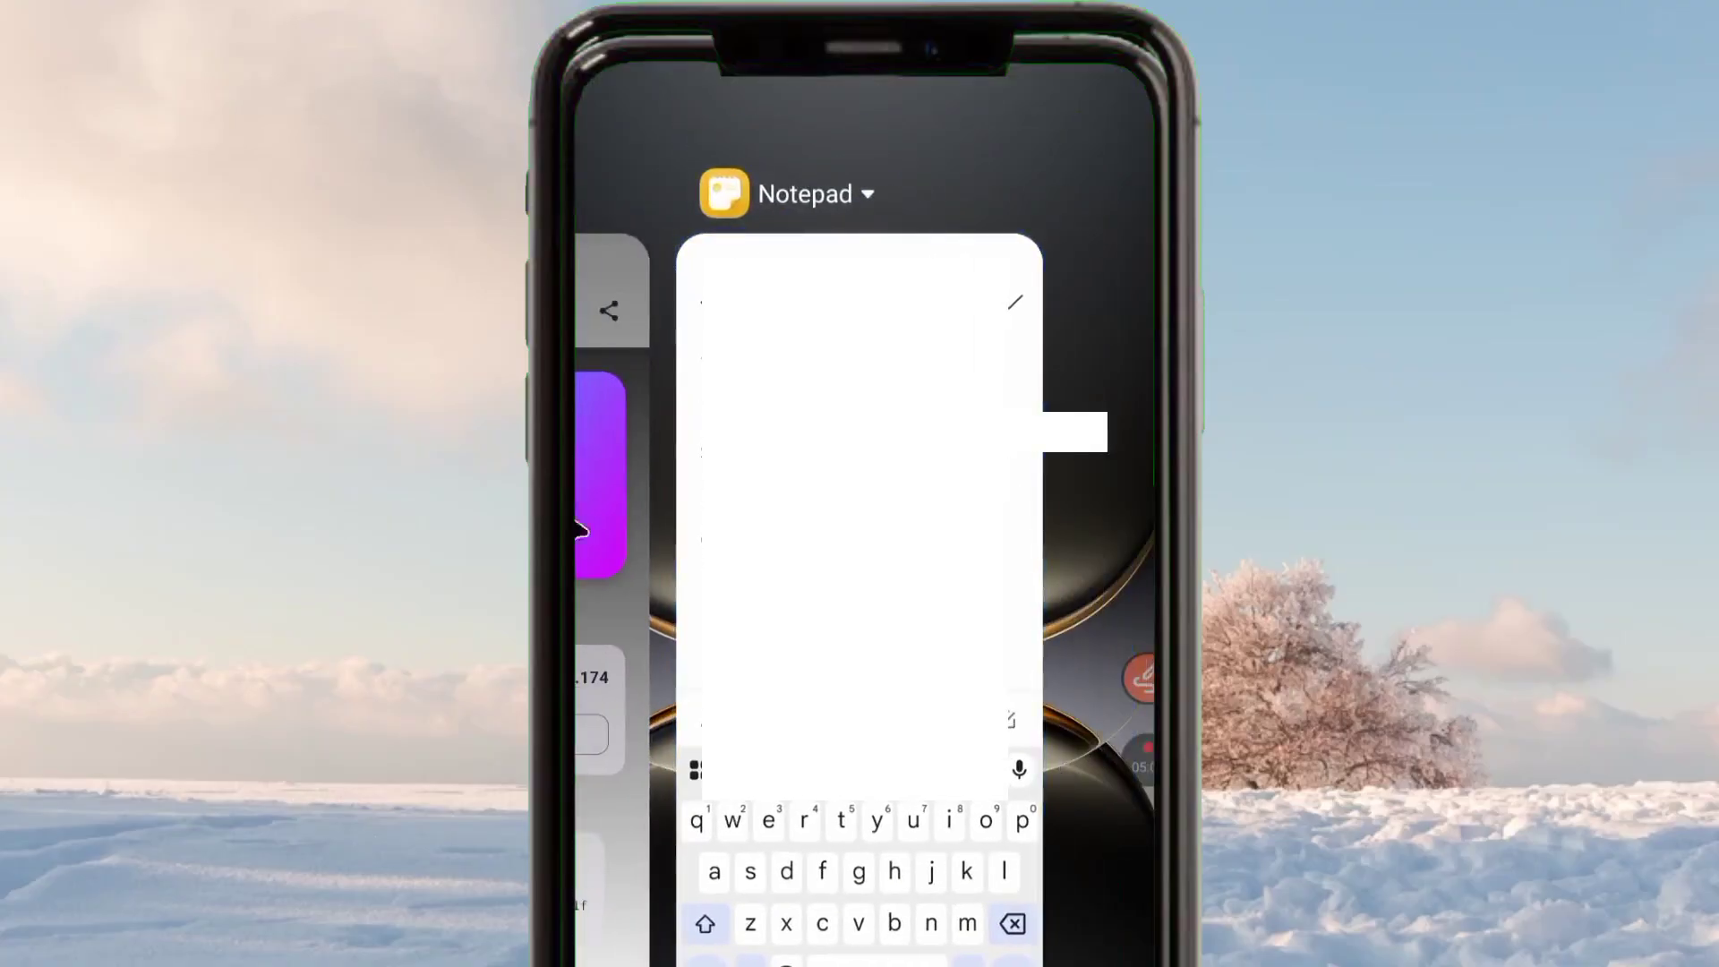
# Paste 69.164.247.174 into ZIVPN's udp server field, then go back to the note
pyautogui.hotkey('alt', 's')
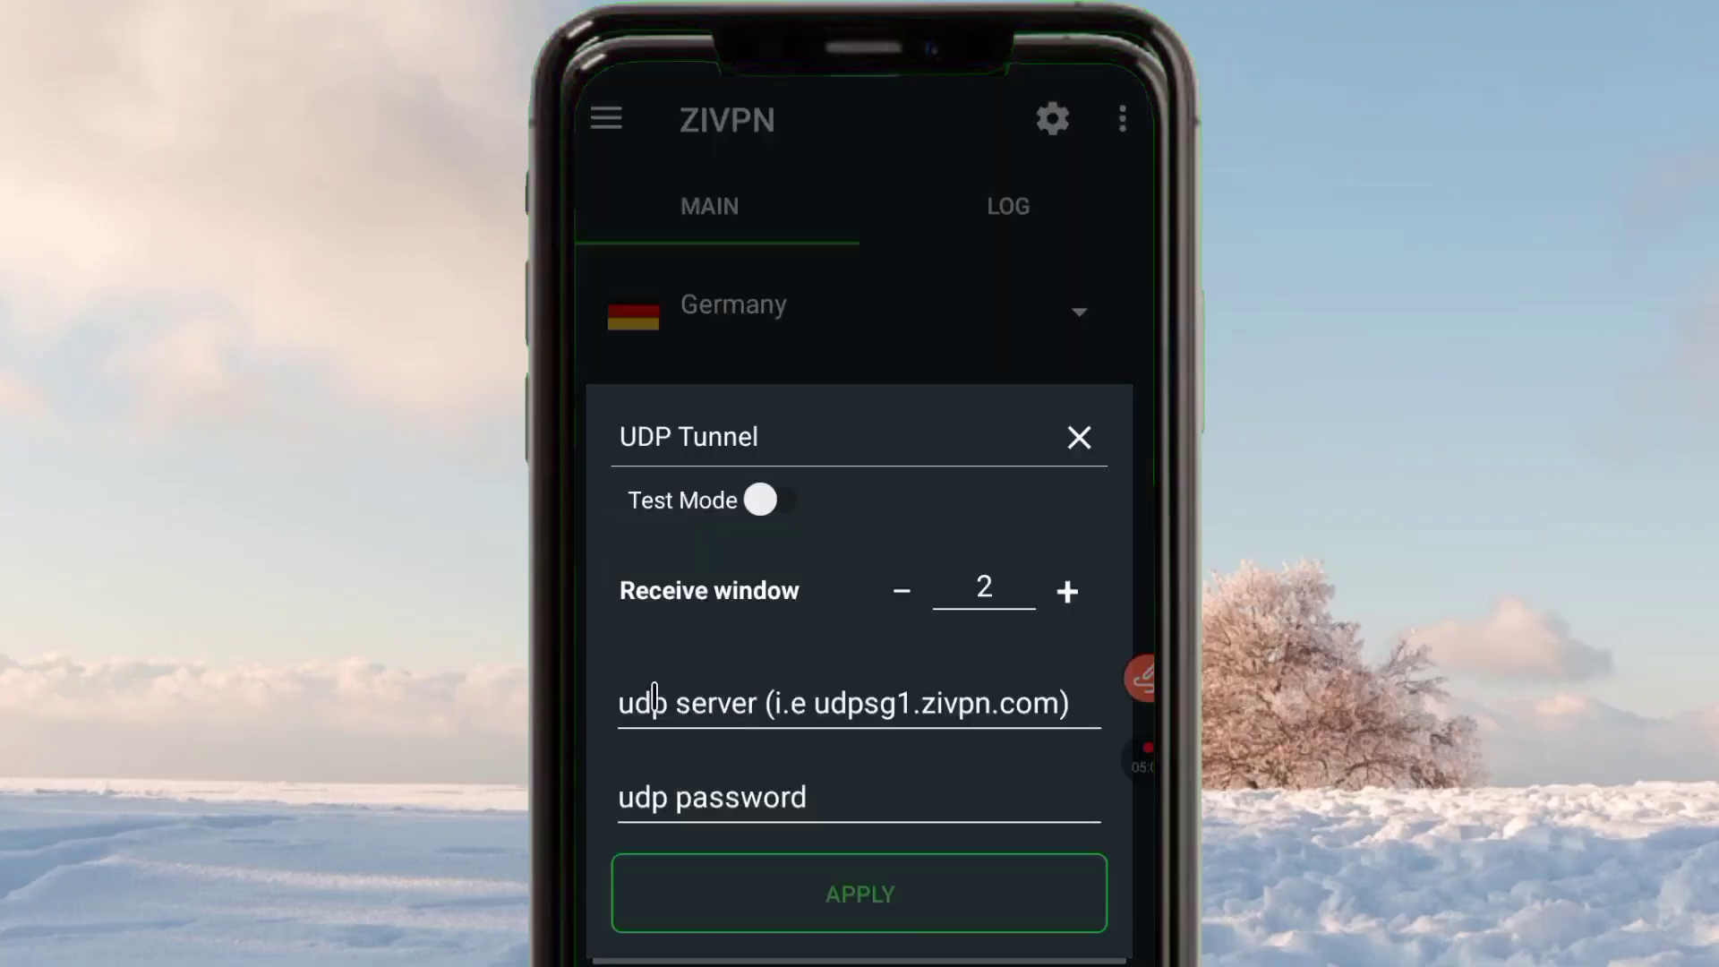
pyautogui.click(721, 699)
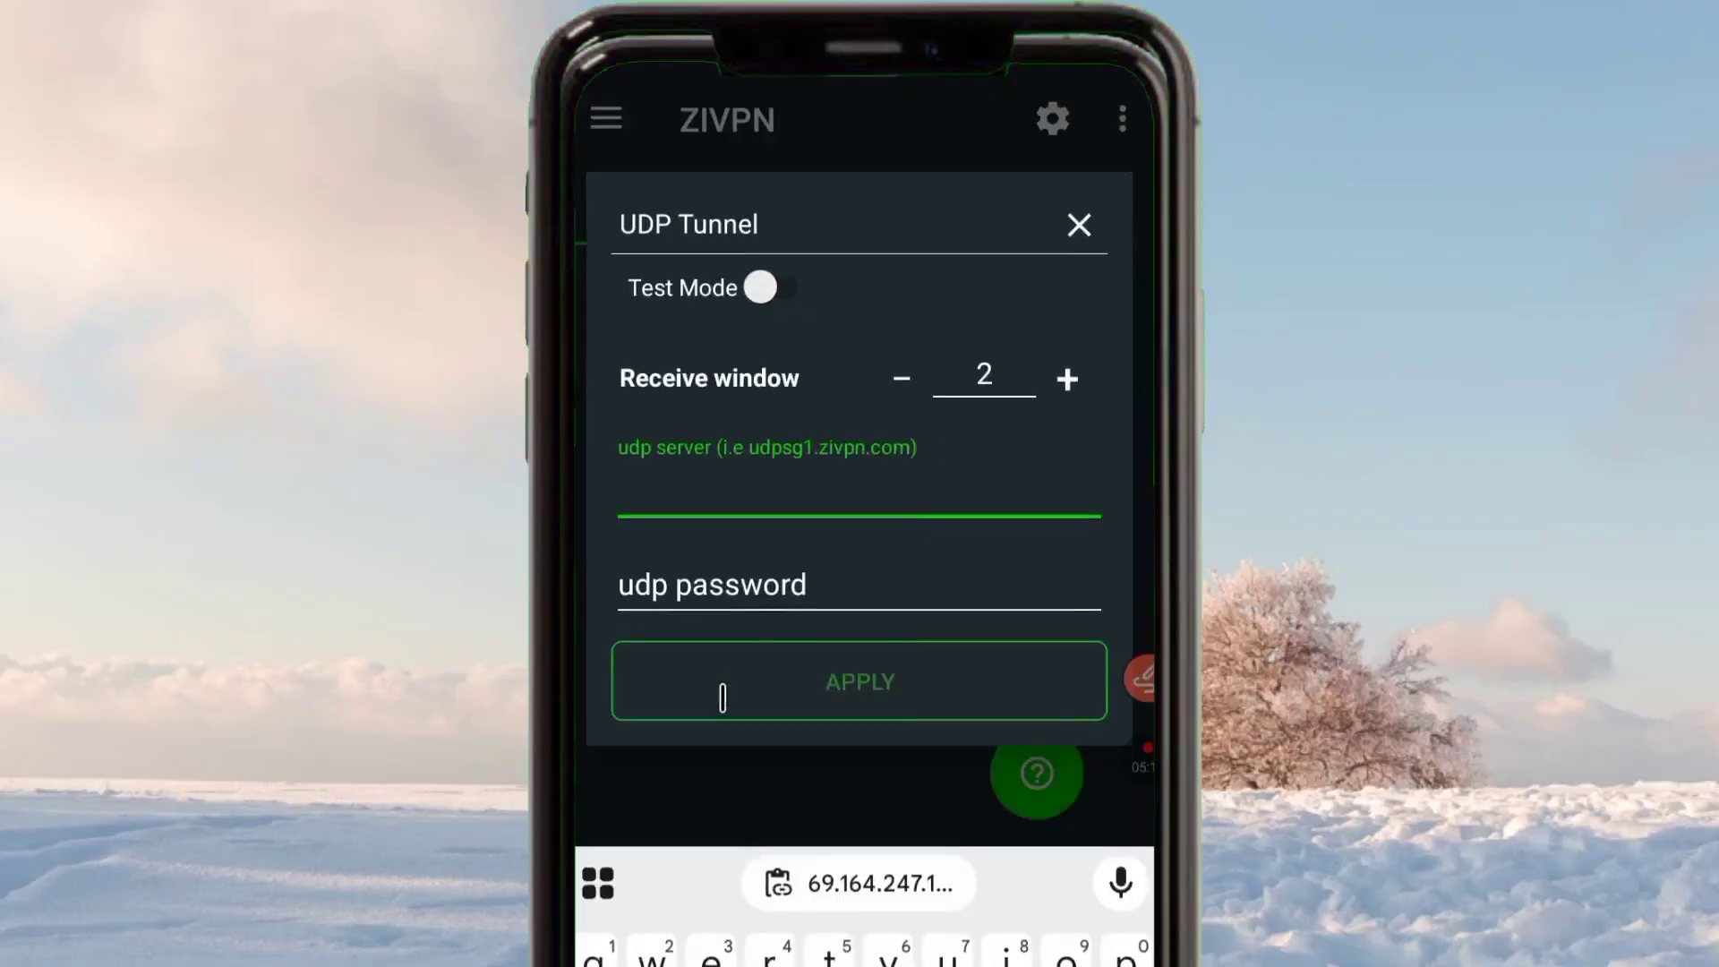
pyautogui.rightClick(751, 479)
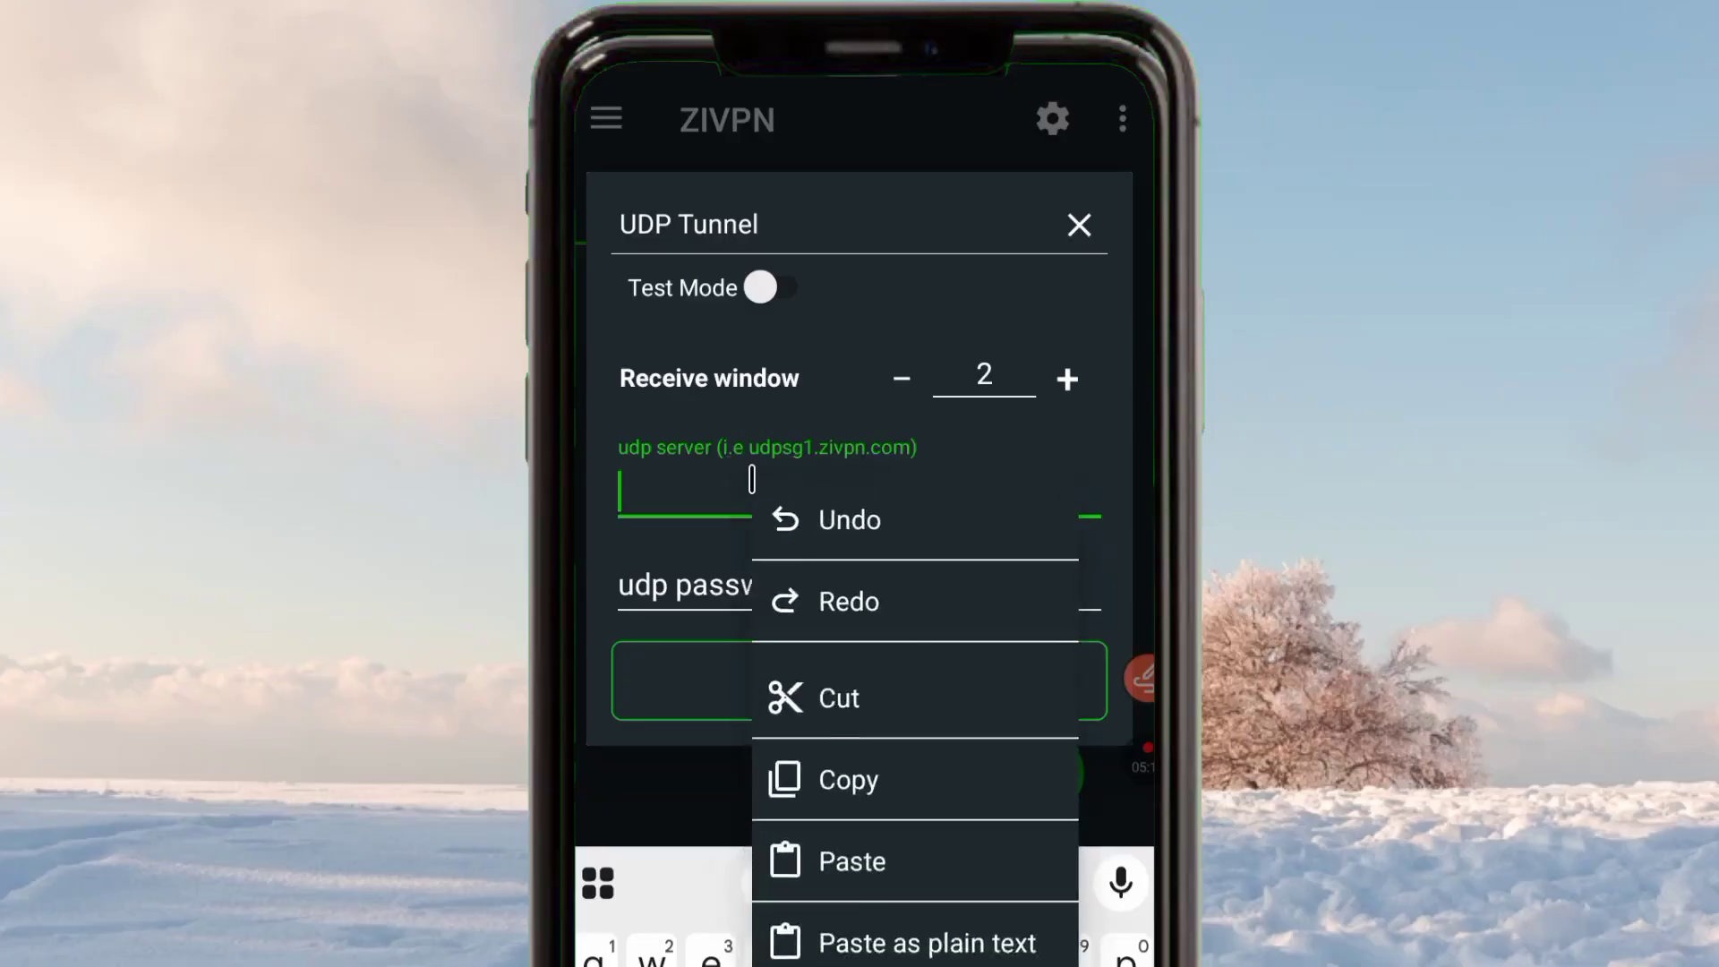
pyautogui.click(910, 879)
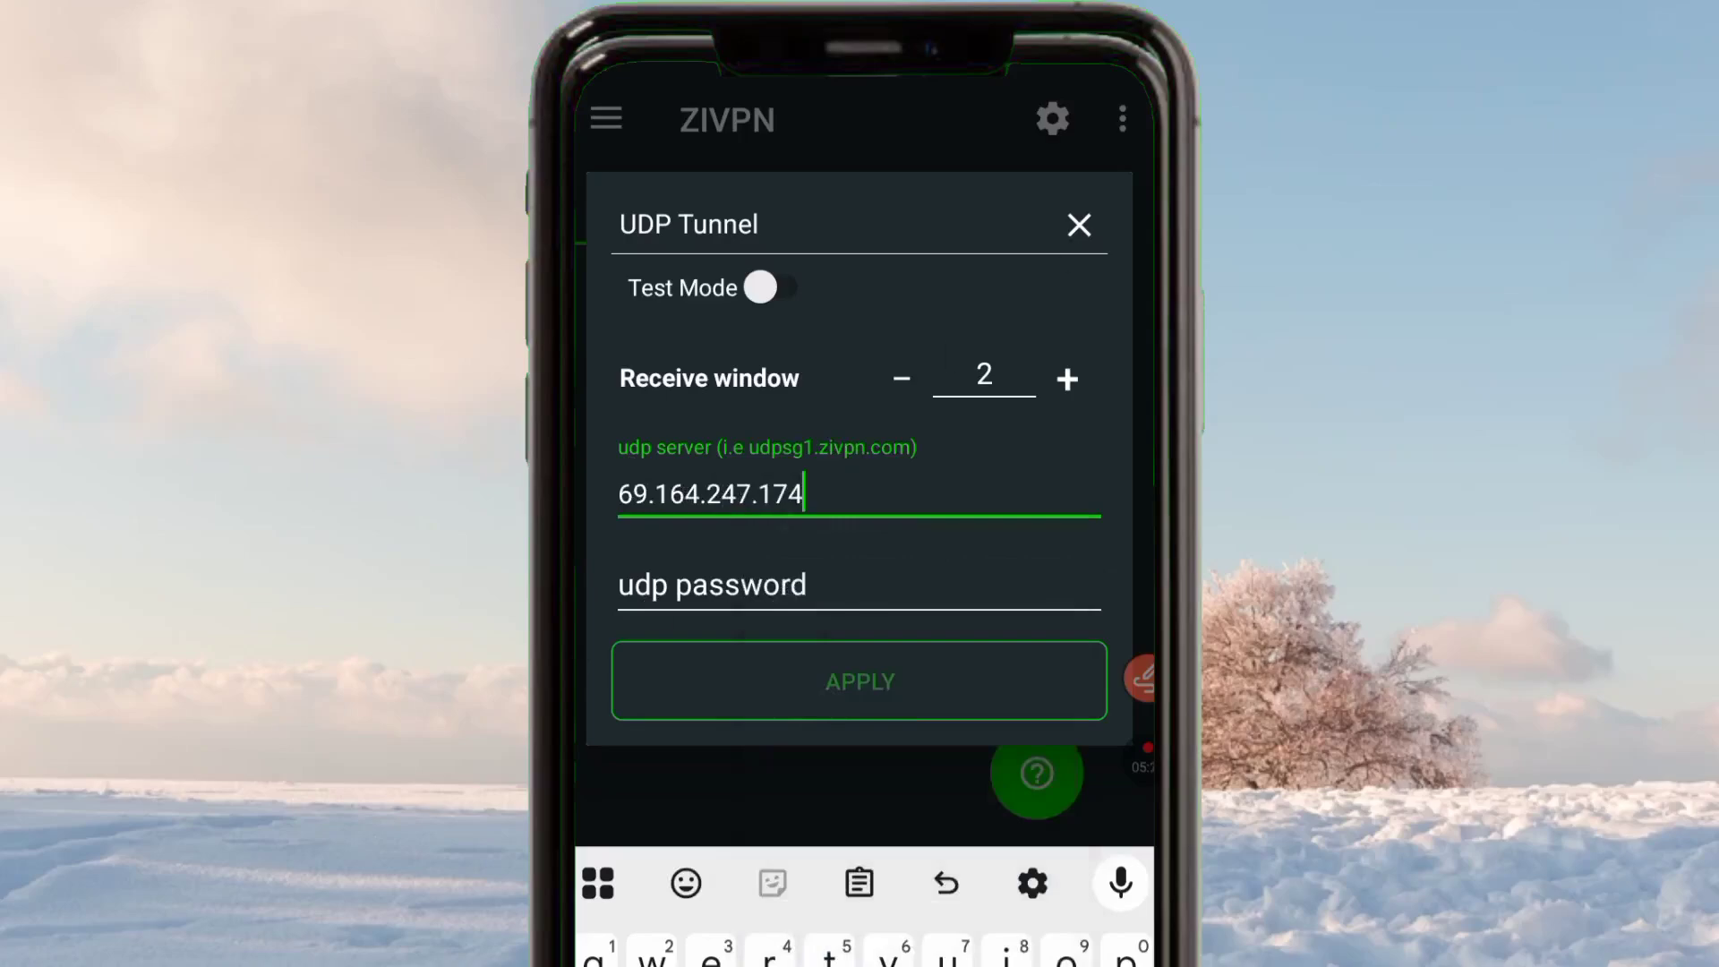
pyautogui.hotkey('alt', 'Tab')
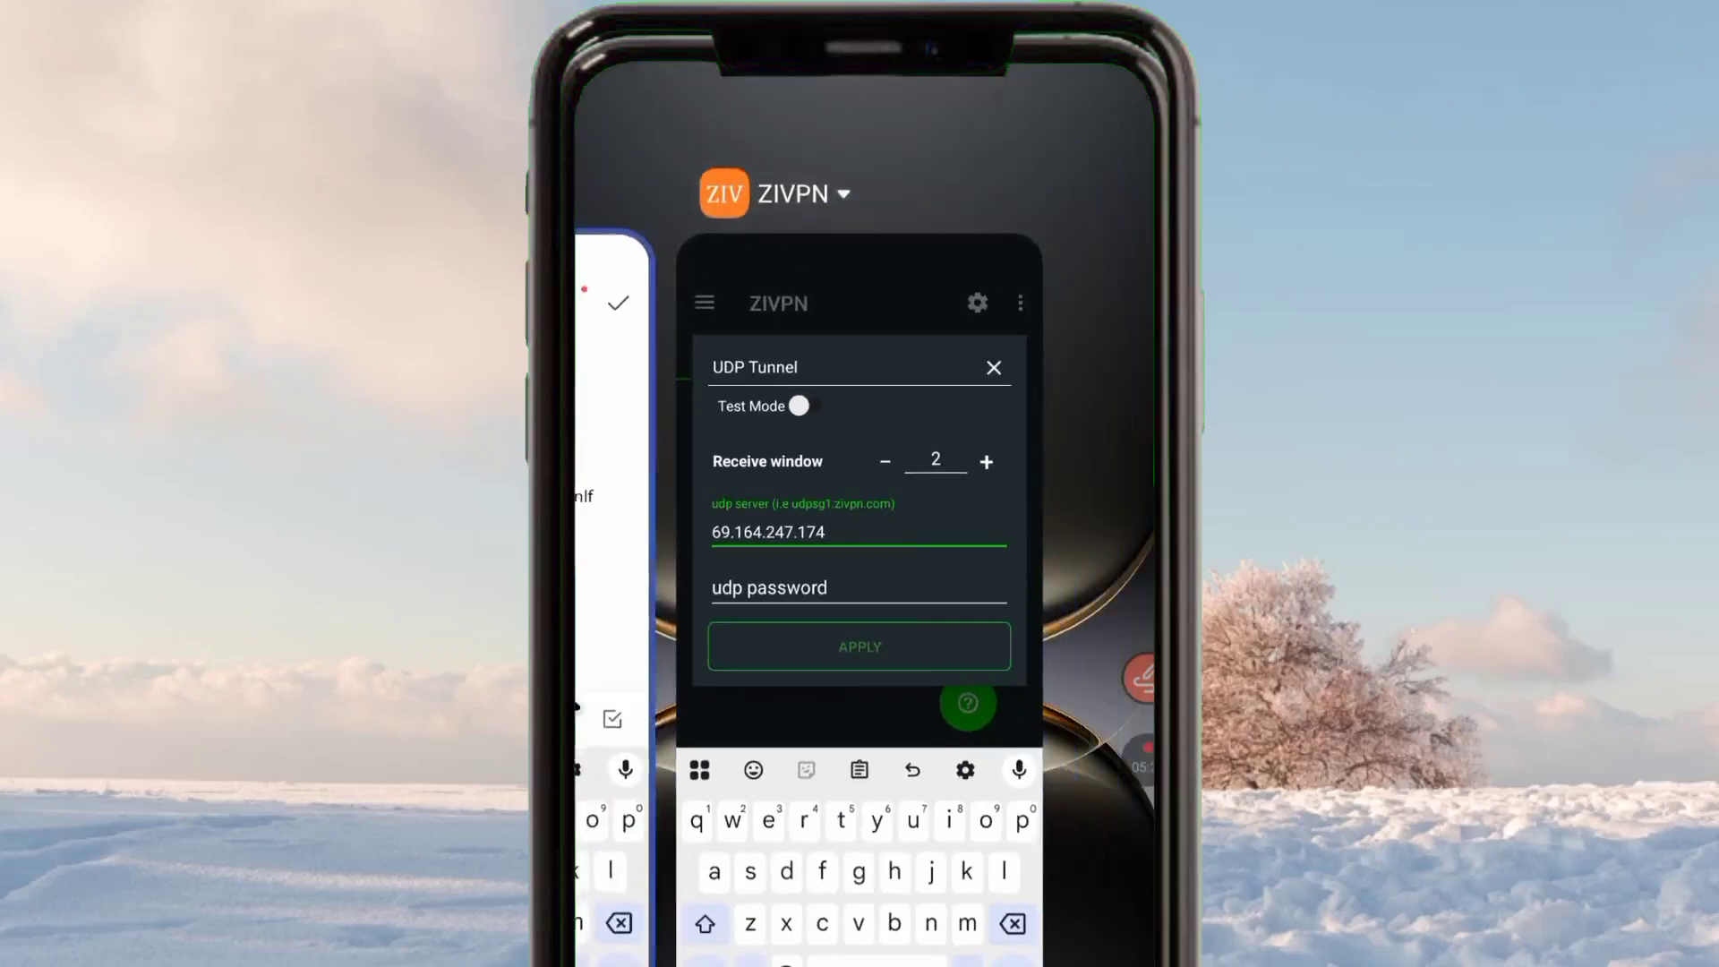
# Copy the password after 'Password:' in the note and switch back to ZIVPN
pyautogui.doubleClick(745, 435)
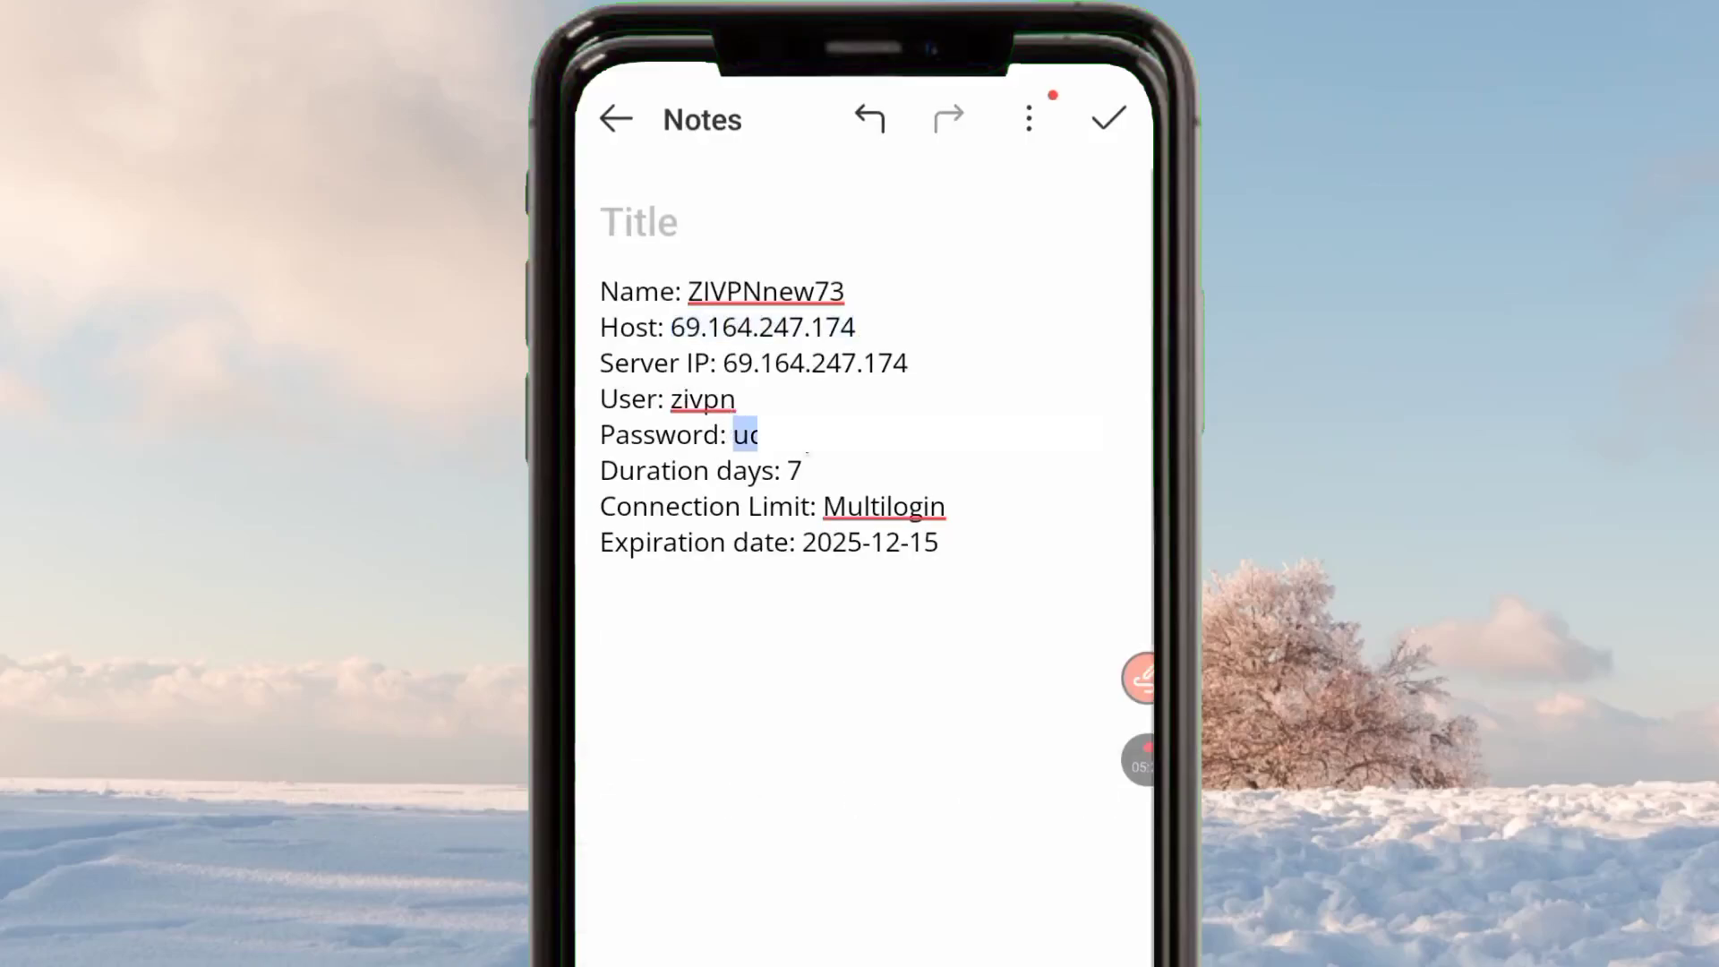
pyautogui.rightClick(806, 439)
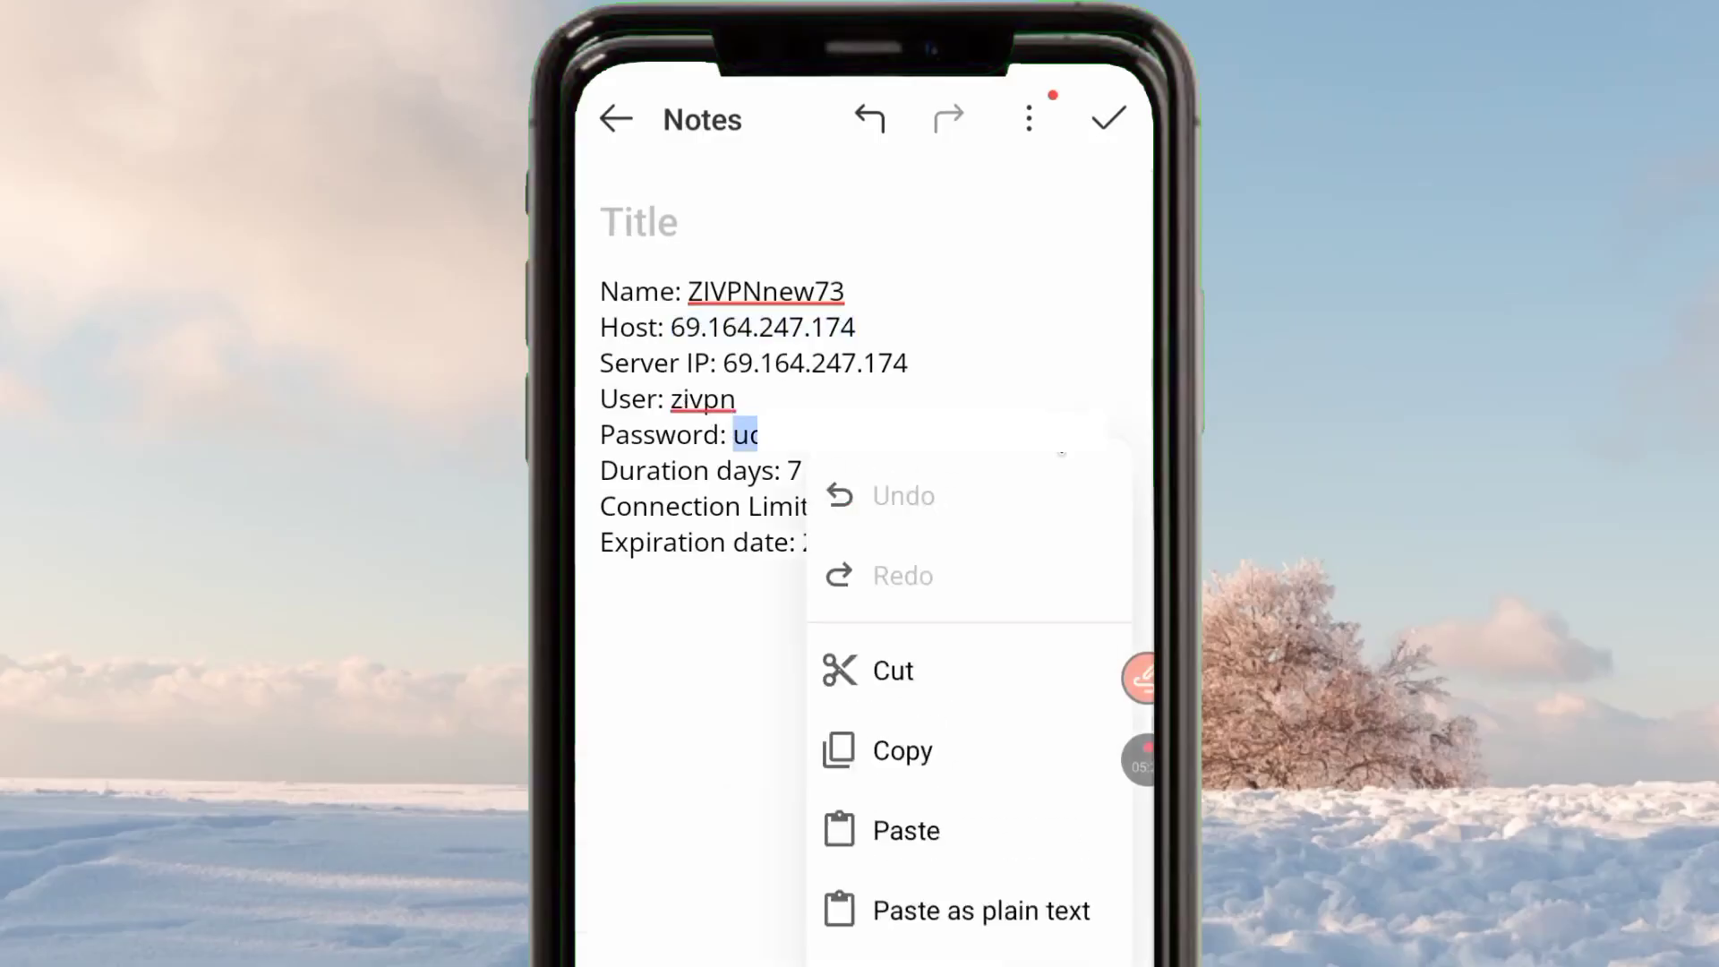
pyautogui.click(974, 383)
pyautogui.click(756, 452)
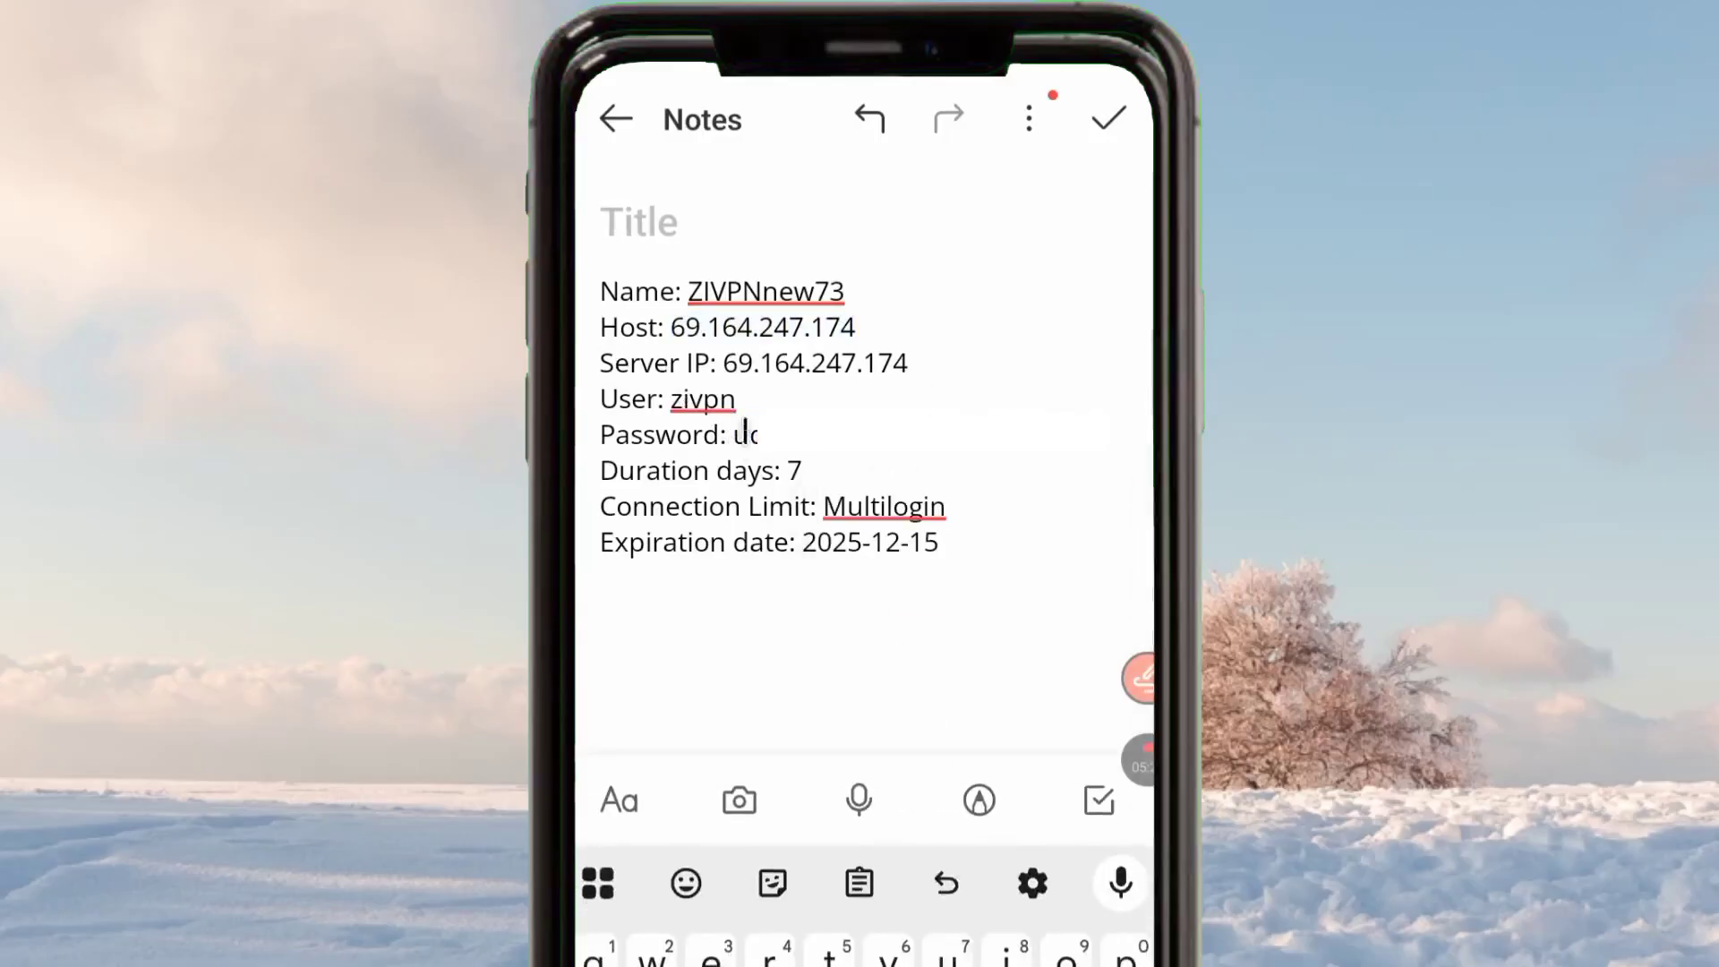
pyautogui.doubleClick(736, 434)
pyautogui.rightClick(806, 439)
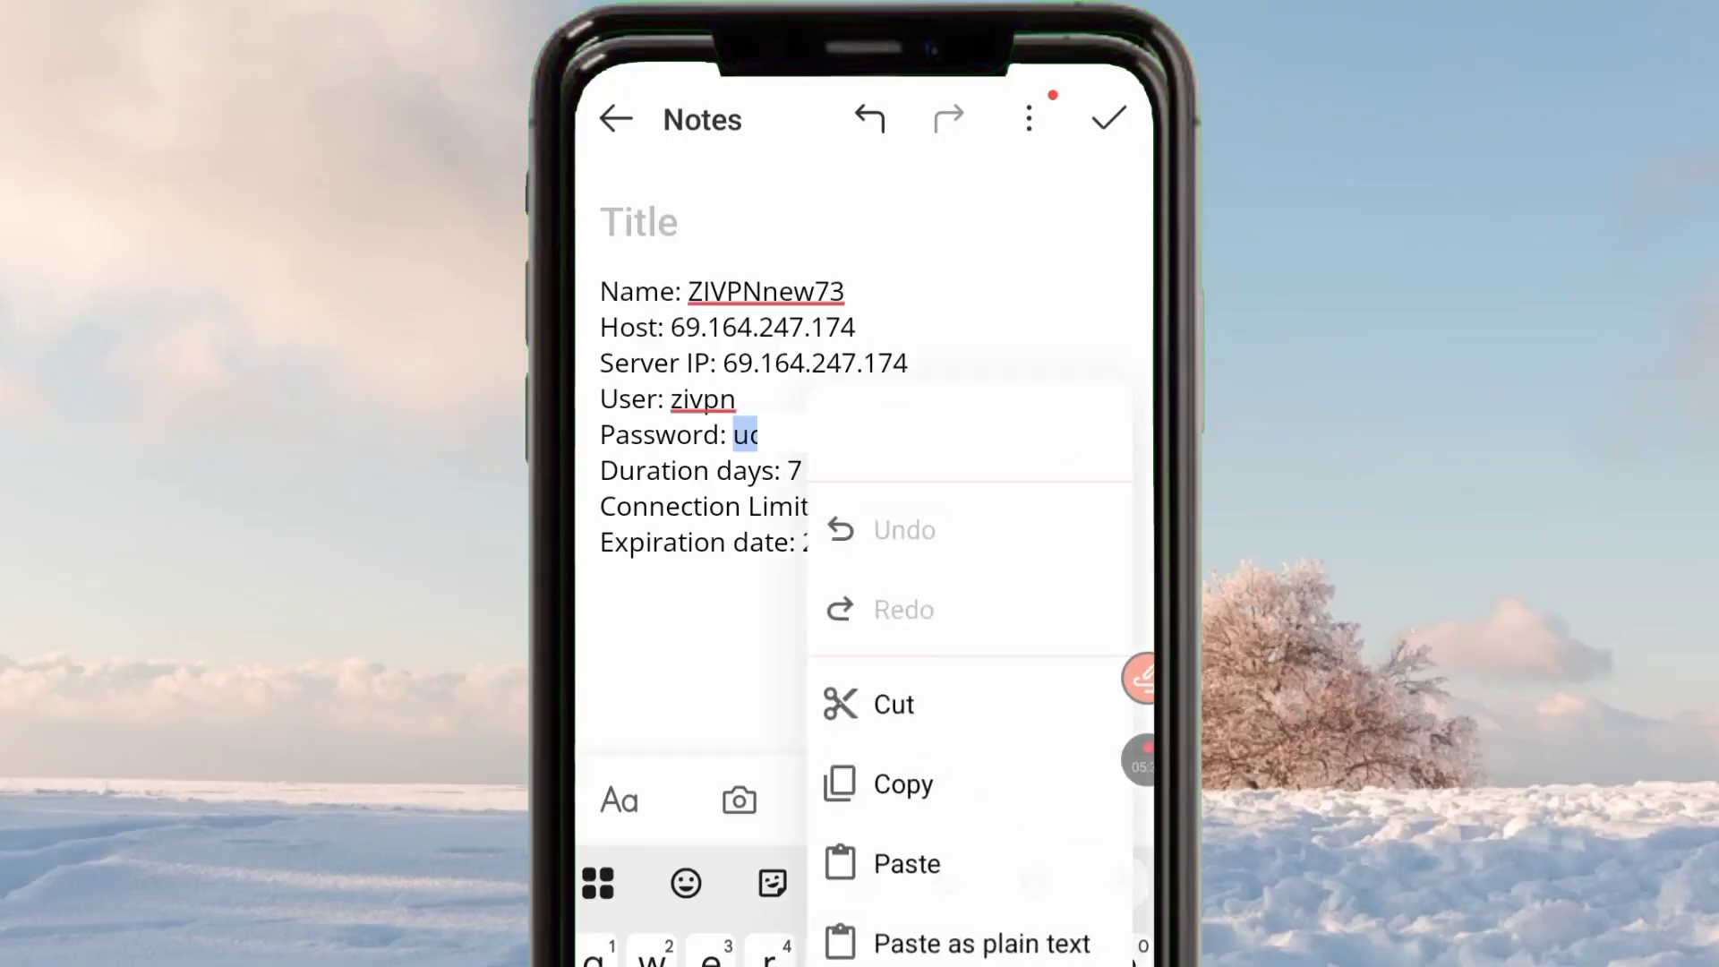
pyautogui.click(956, 779)
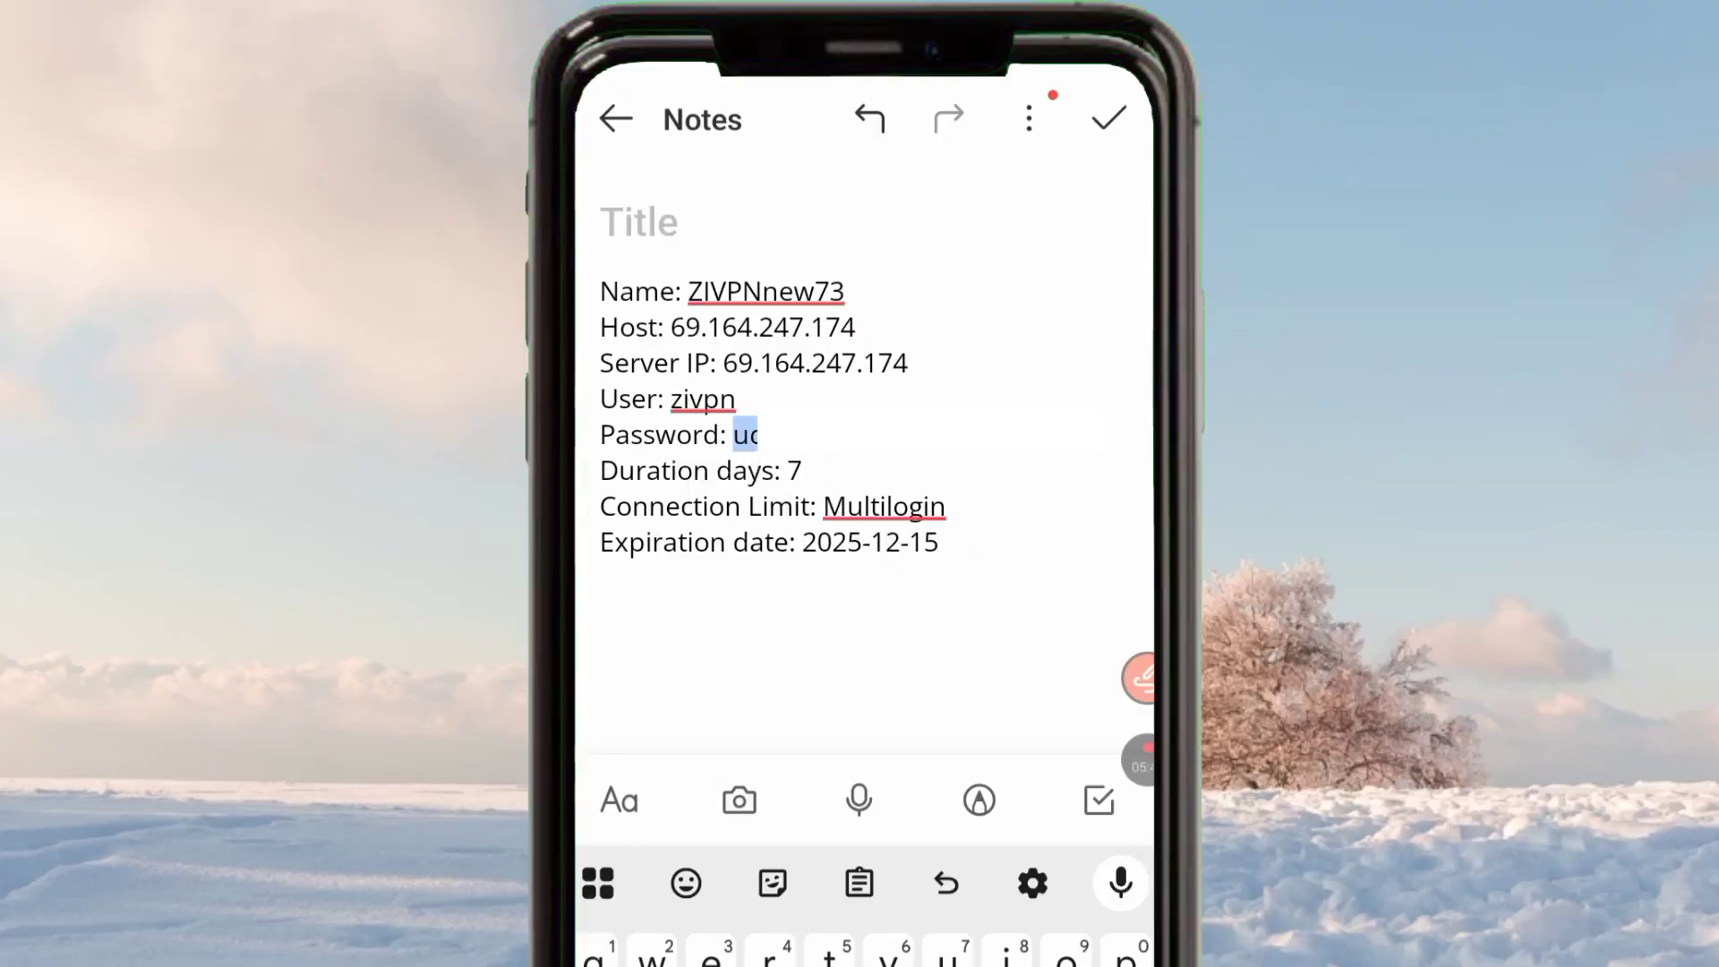
pyautogui.click(627, 600)
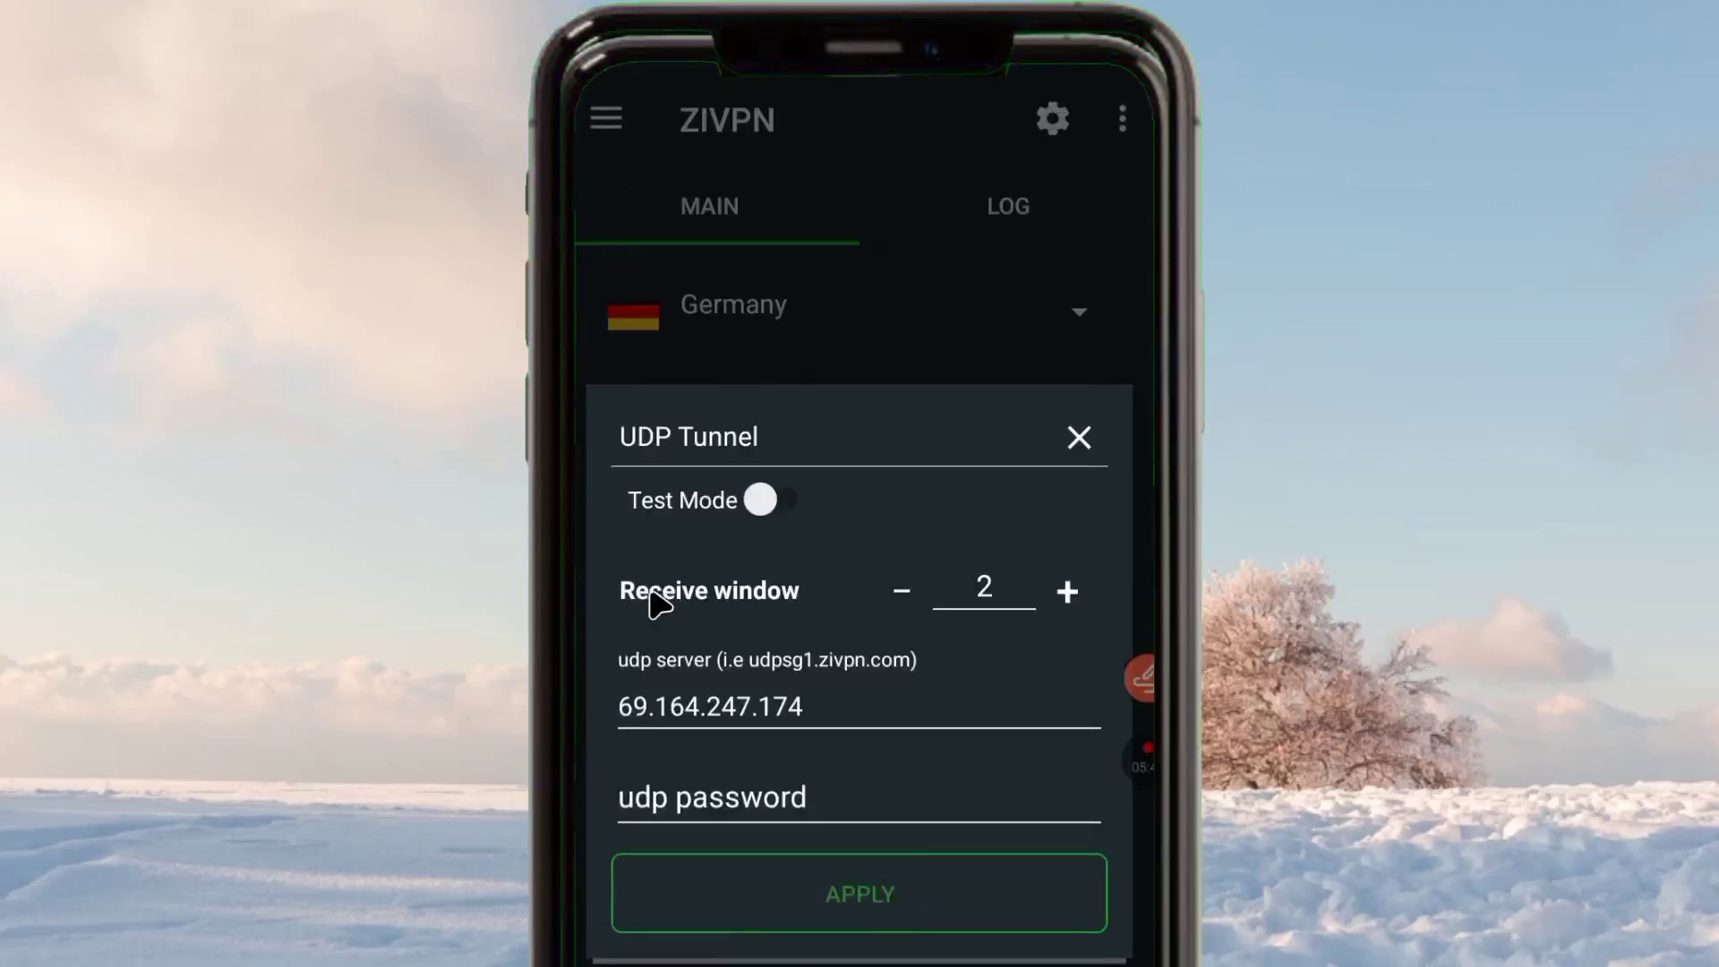
# Paste the copied password into the udp password field and apply the UDP Tunnel settings
pyautogui.rightClick(656, 795)
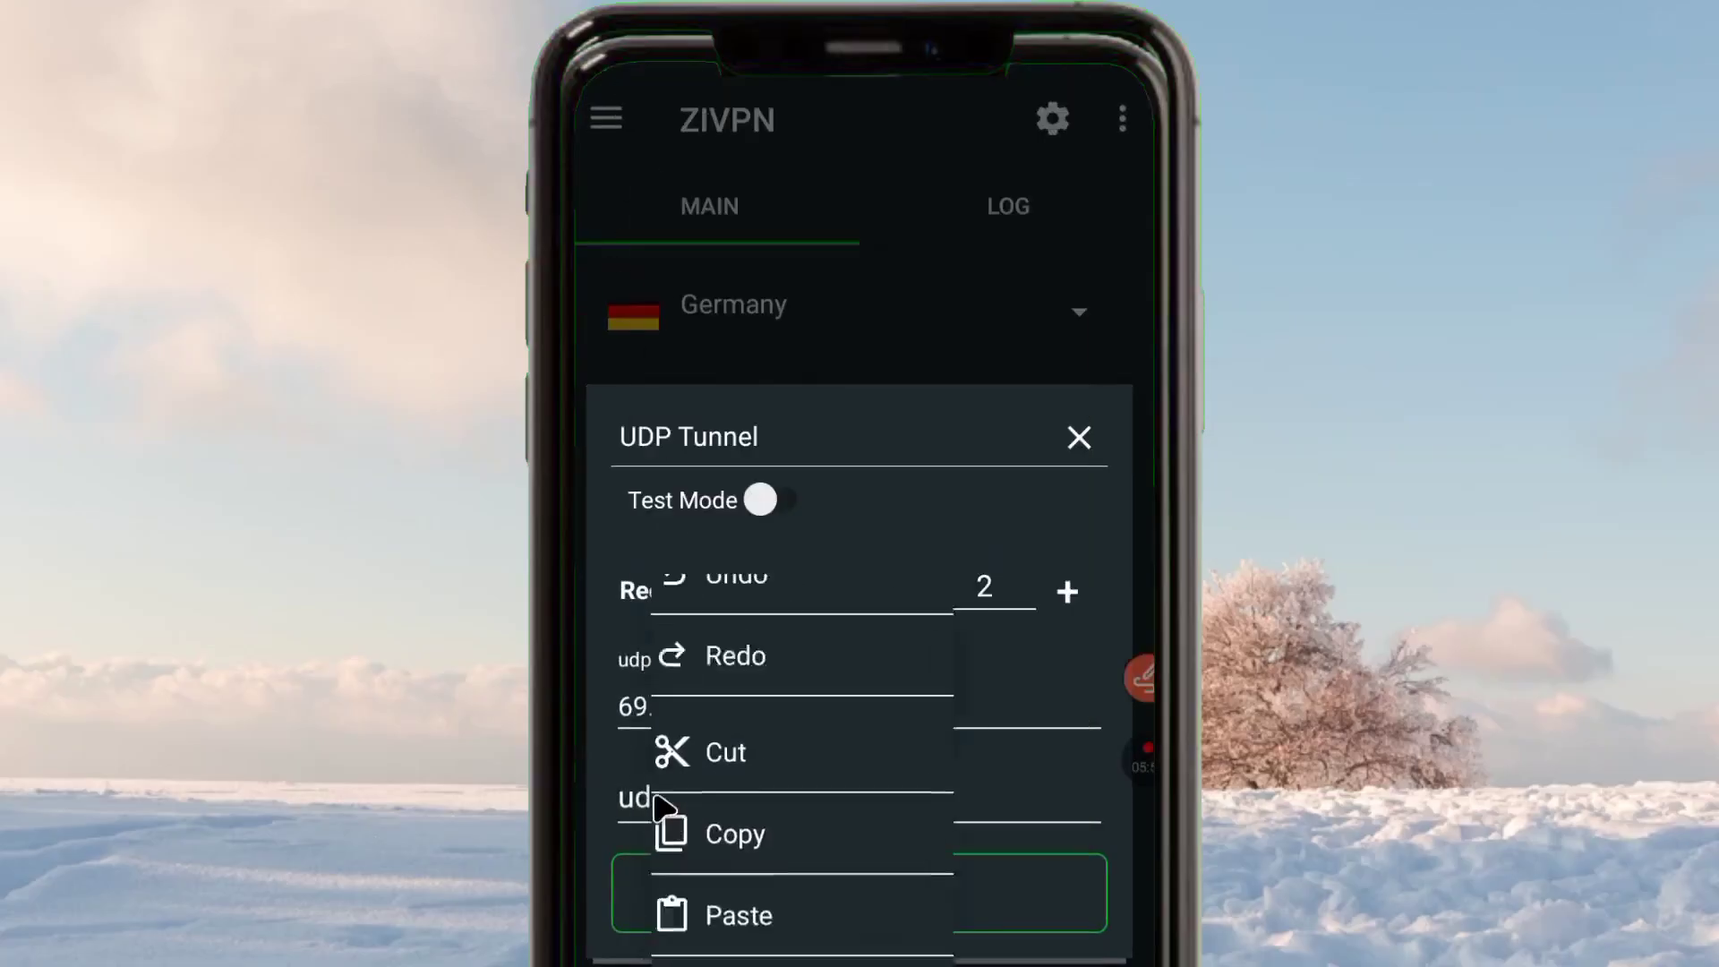
pyautogui.click(777, 933)
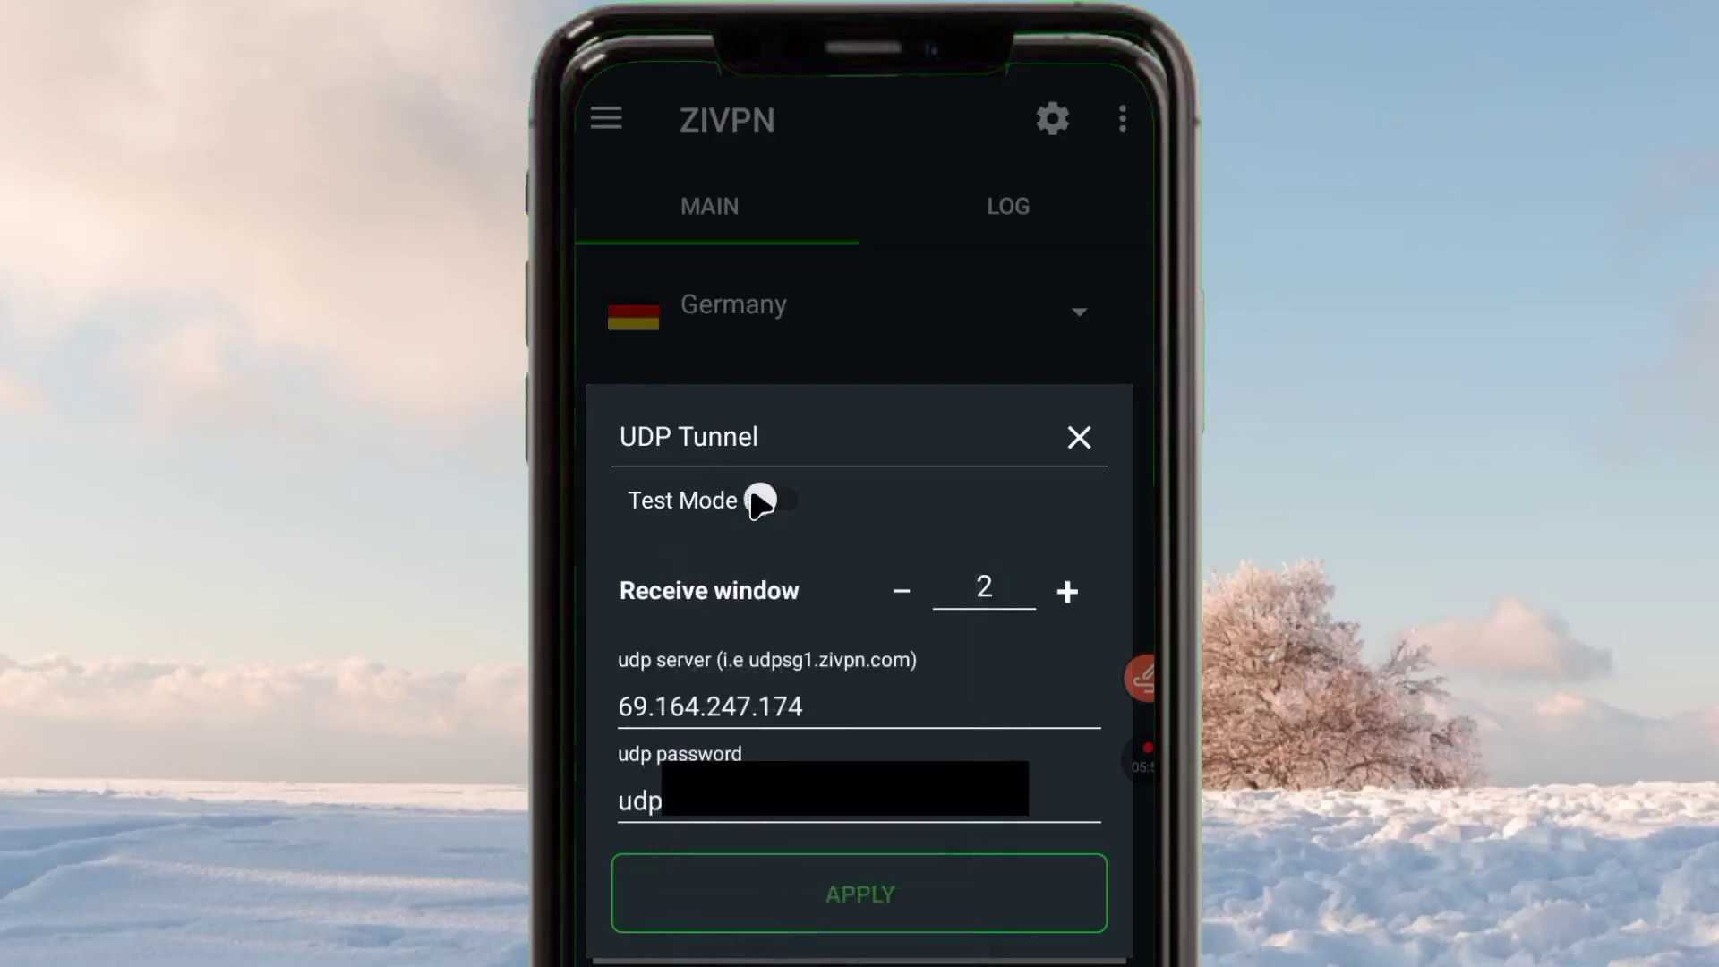
pyautogui.click(877, 899)
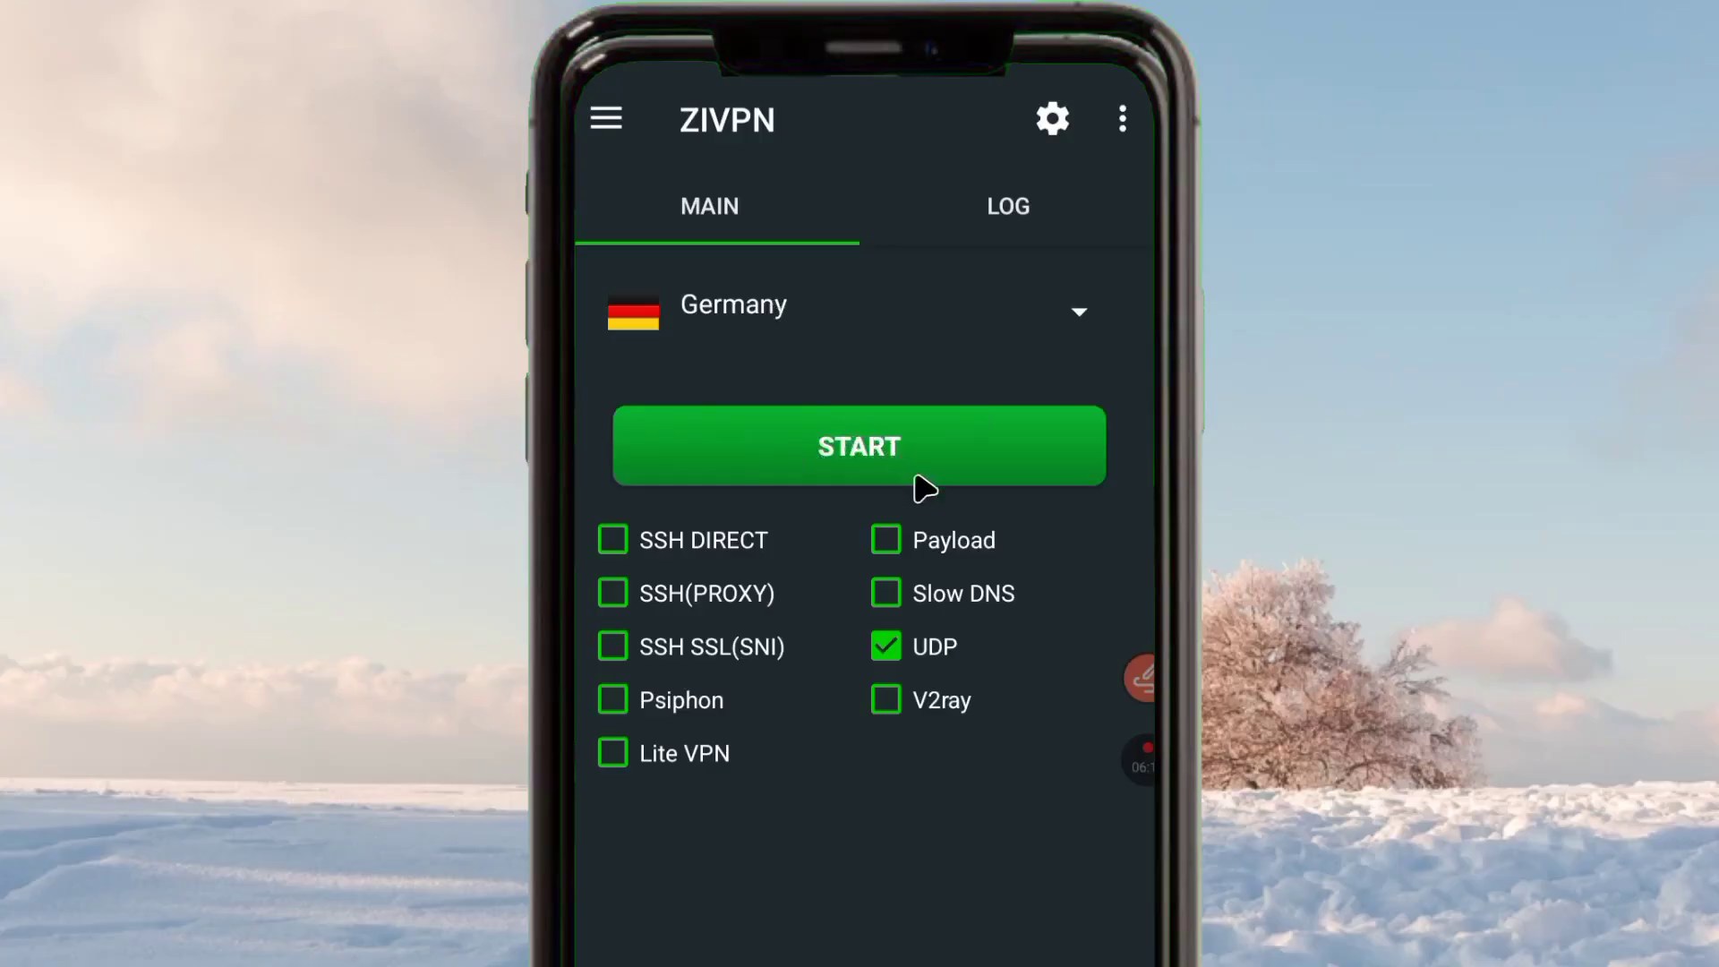
# Start the UDP tunnel and check the log for 'UDP Connected Successfully'
pyautogui.click(752, 435)
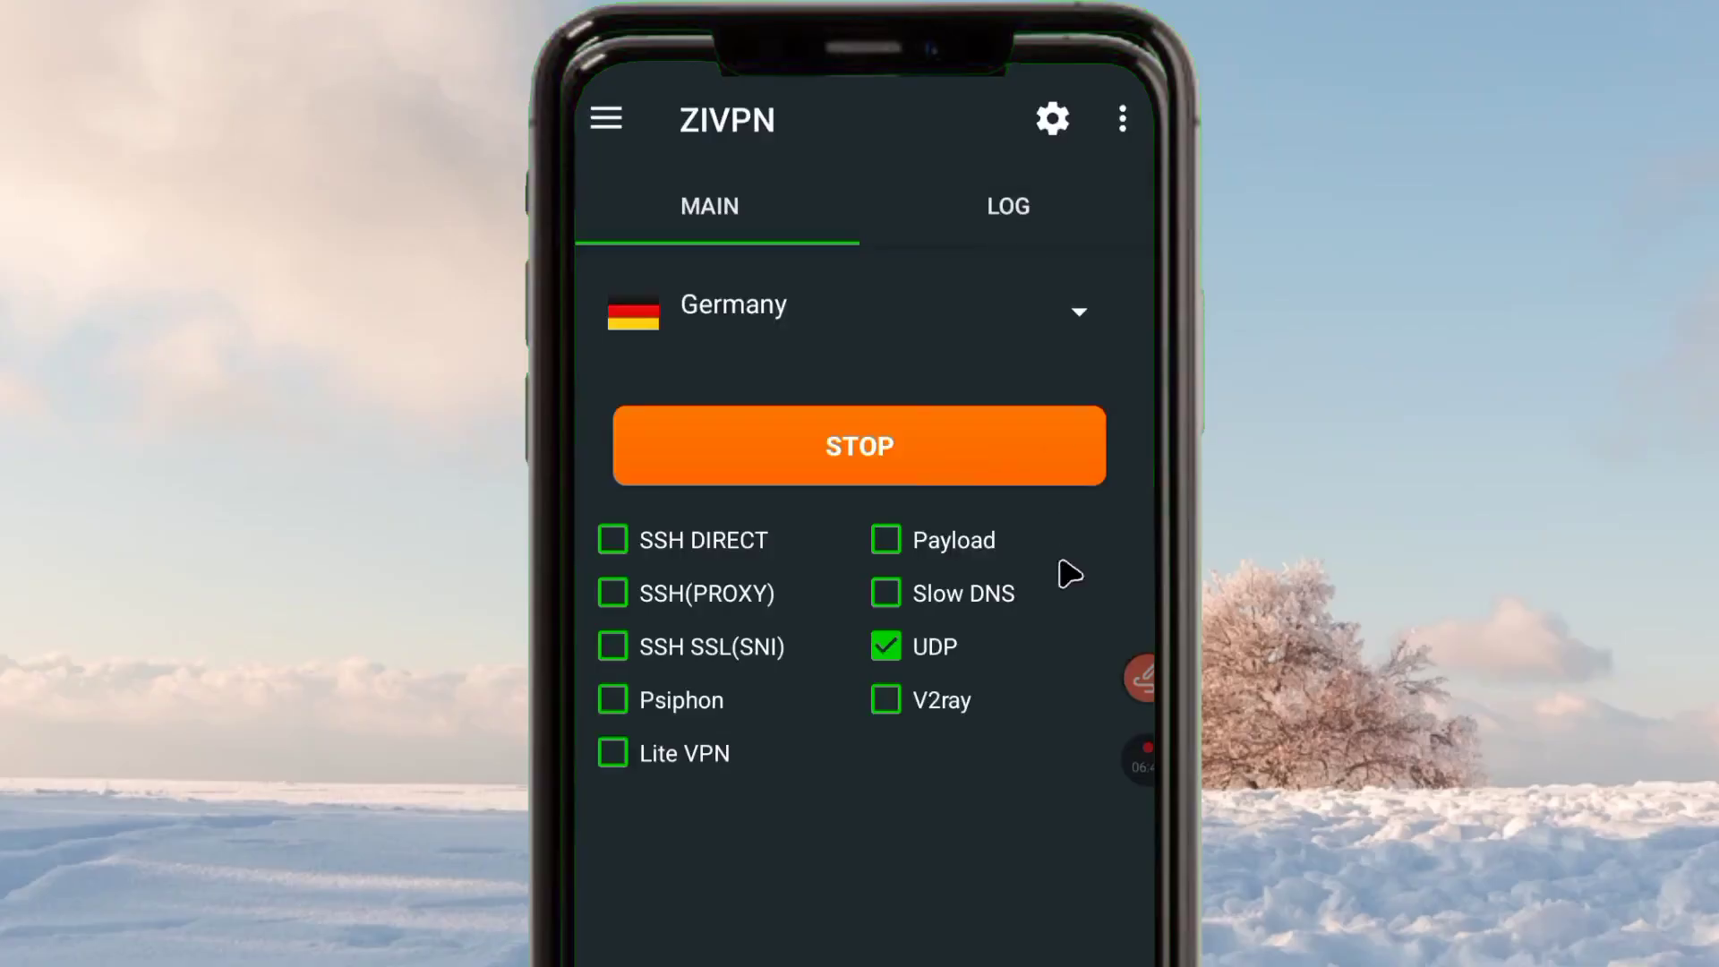
pyautogui.click(1139, 759)
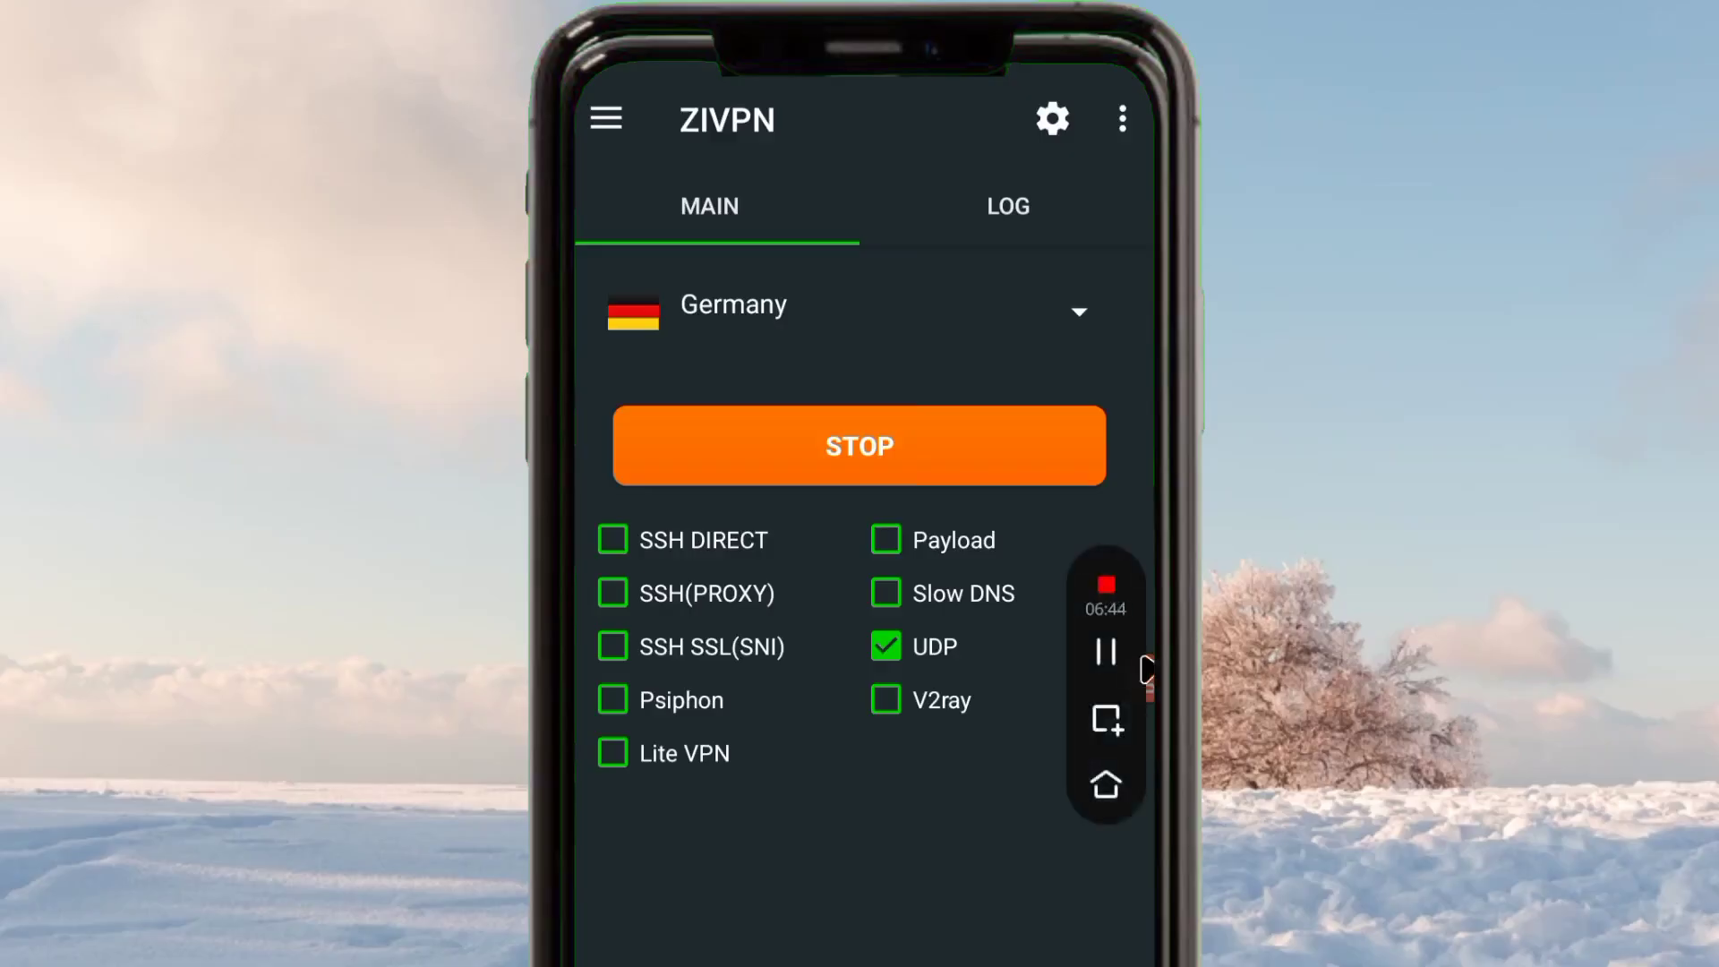
pyautogui.click(1094, 653)
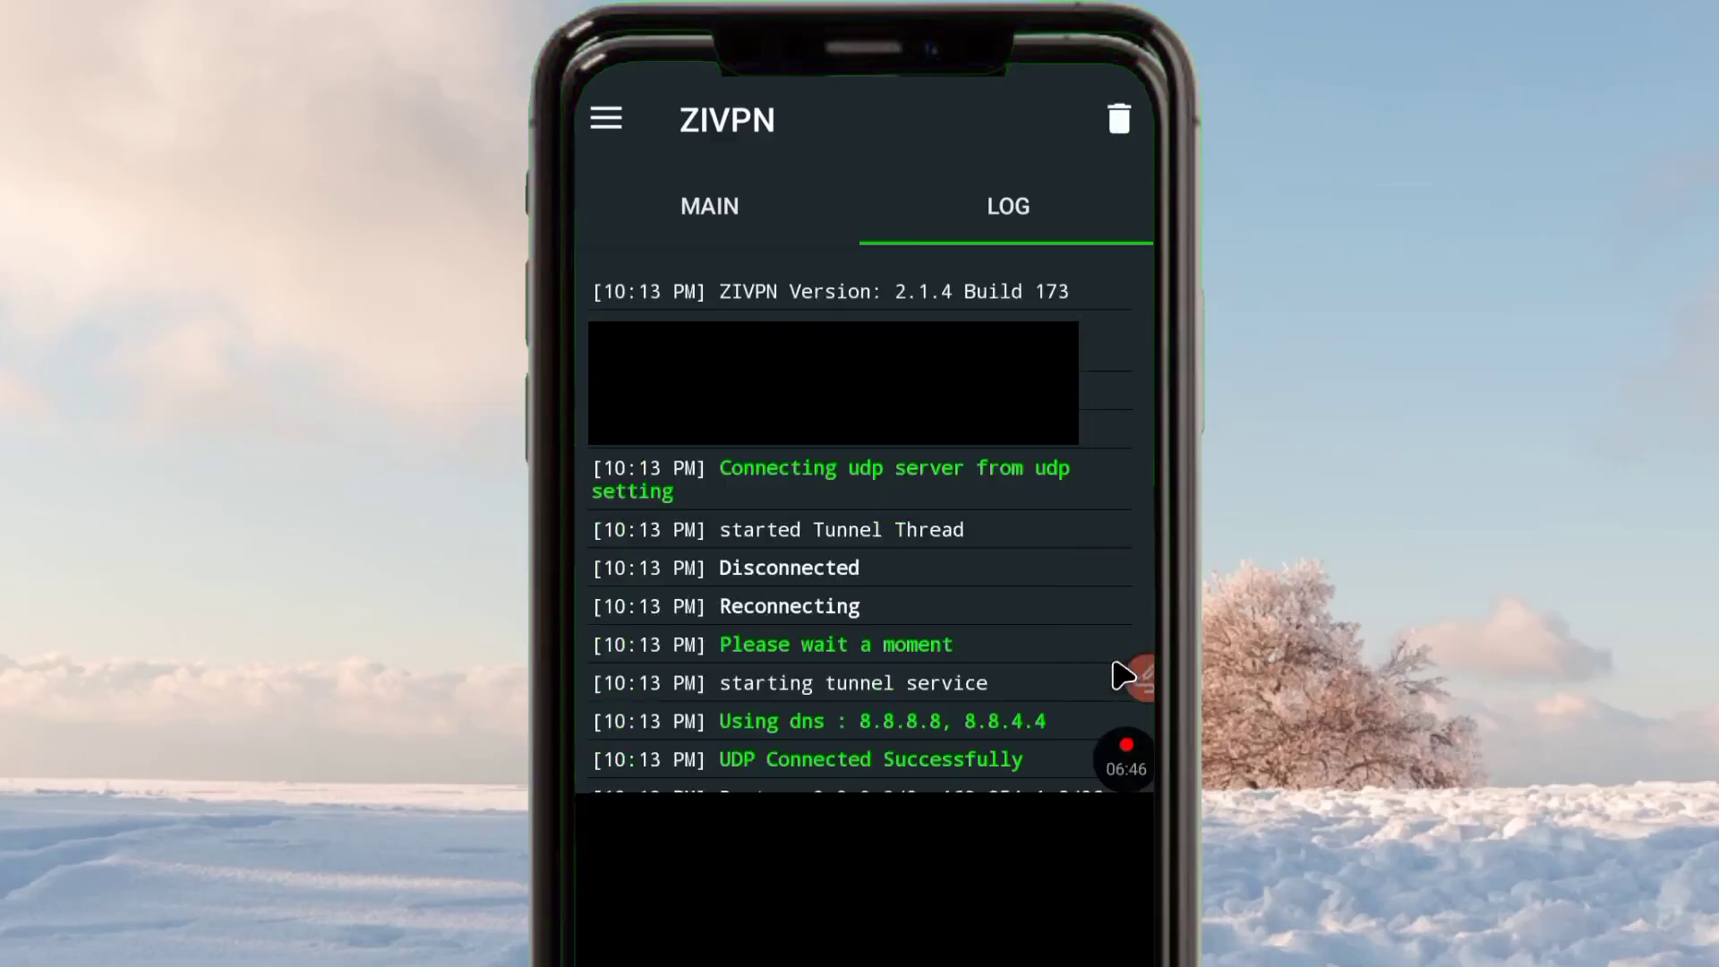